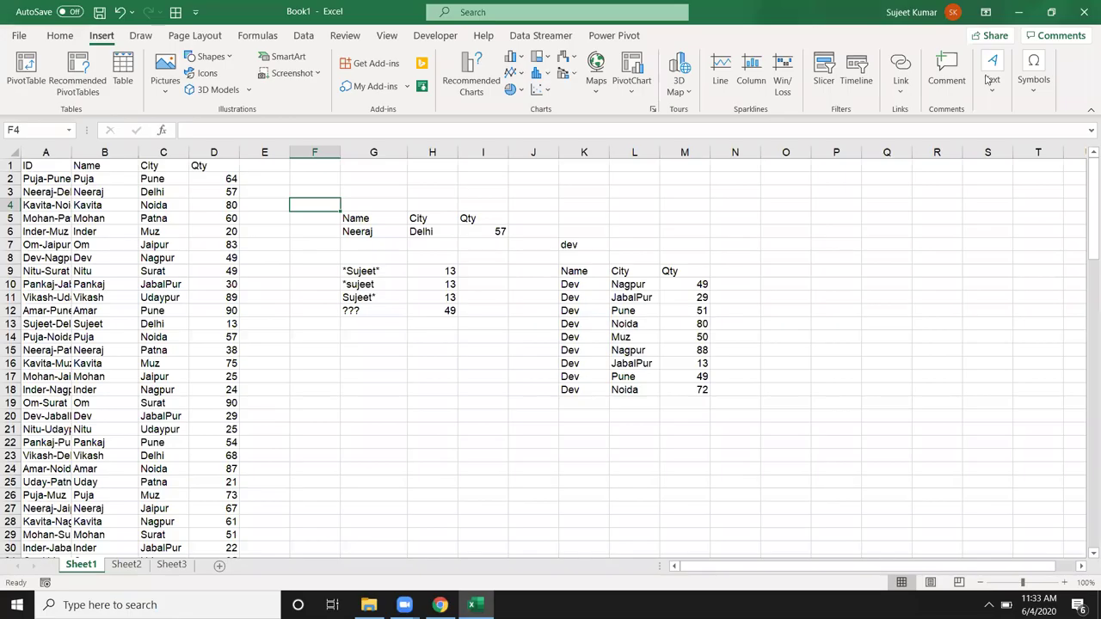
# Step: Select a few cells and ranges, then cancel an edit so B9 keeps 'Nitu'
pyautogui.click(373, 363)
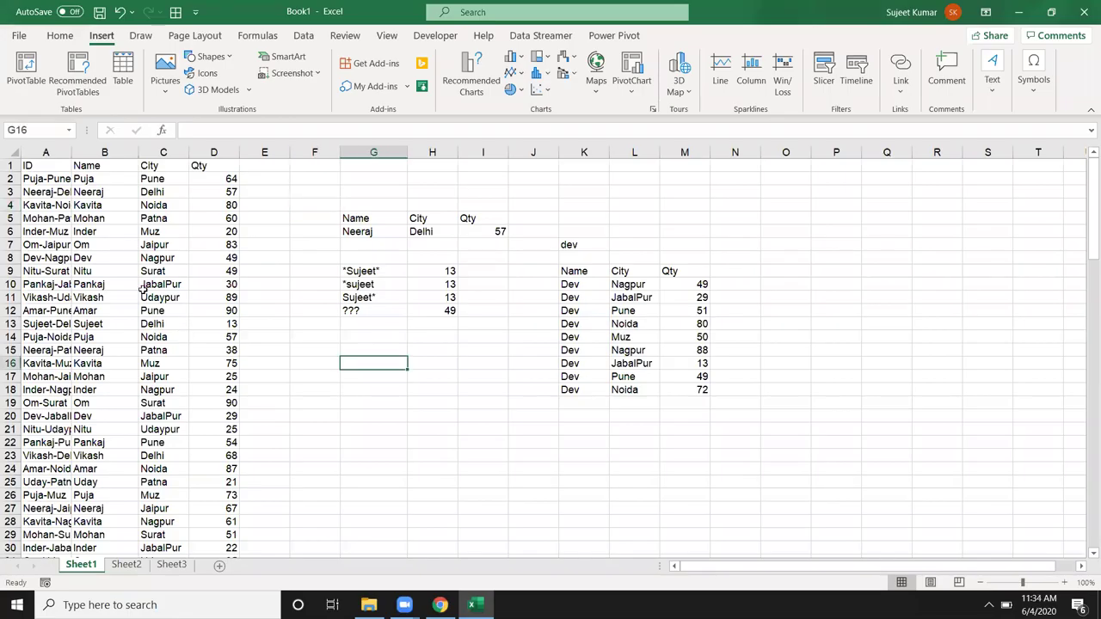
pyautogui.moveTo(67, 230); pyautogui.dragTo(258, 310)
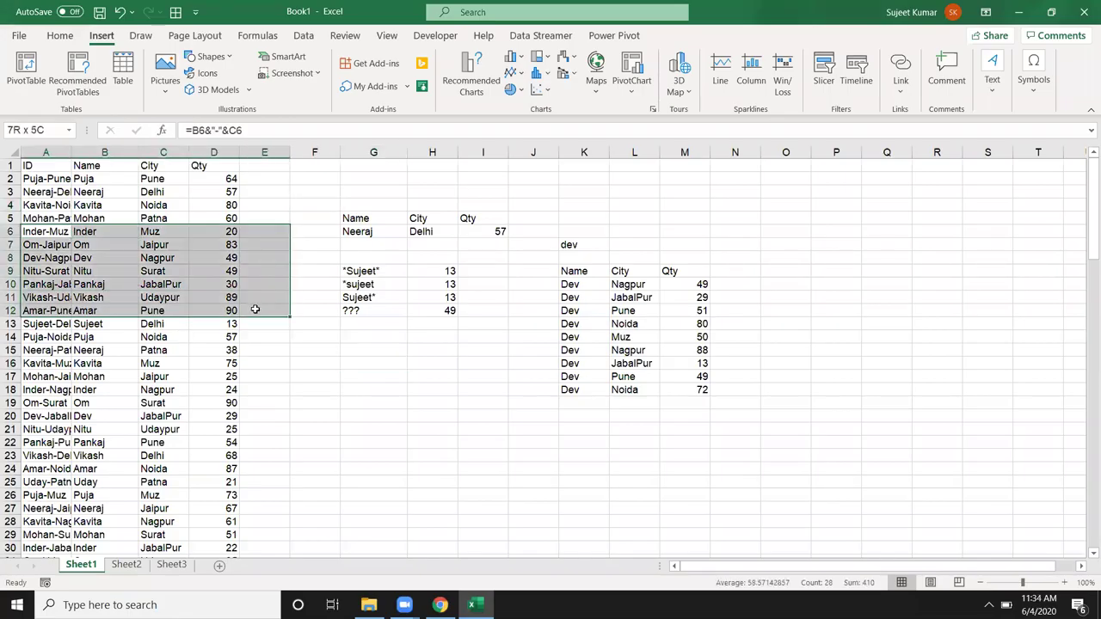
pyautogui.moveTo(258, 375); pyautogui.dragTo(97, 296)
pyautogui.click(97, 272)
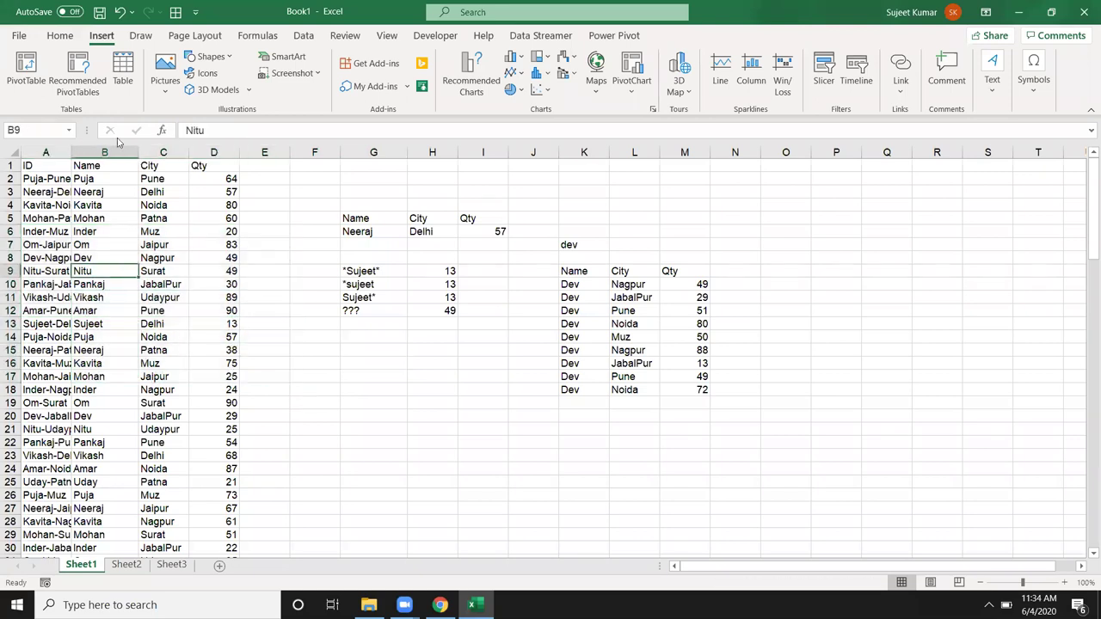
pyautogui.write('.dfnl')
pyautogui.press('Escape')
# Step: Protect Sheet1 from the Review tab with a password, confirming it in the second prompt
pyautogui.rightClick(78, 567)
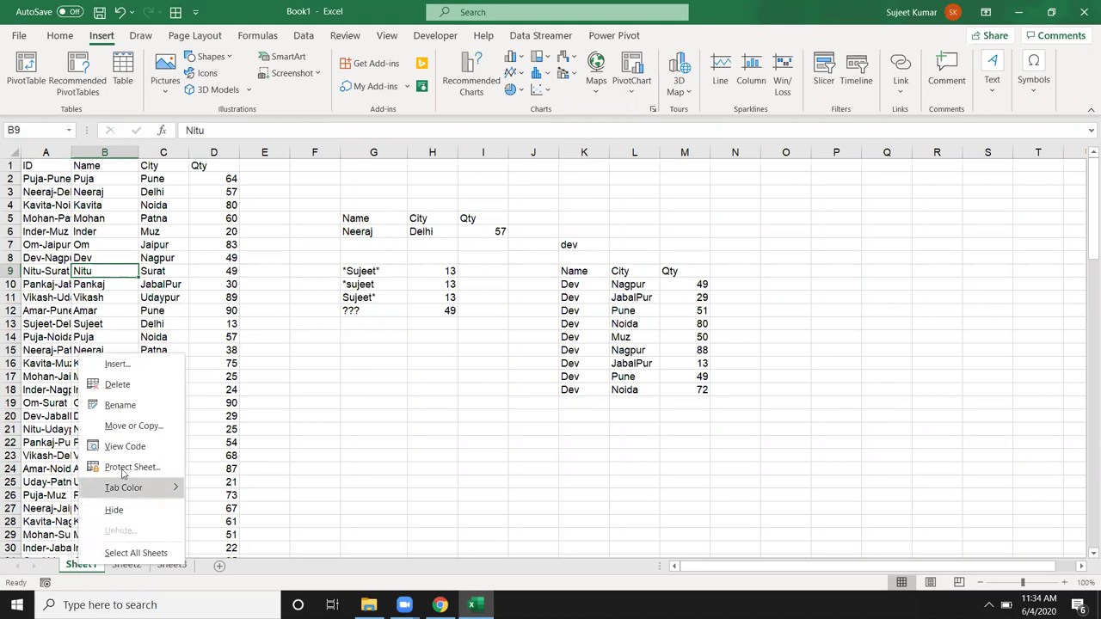
pyautogui.press('Escape')
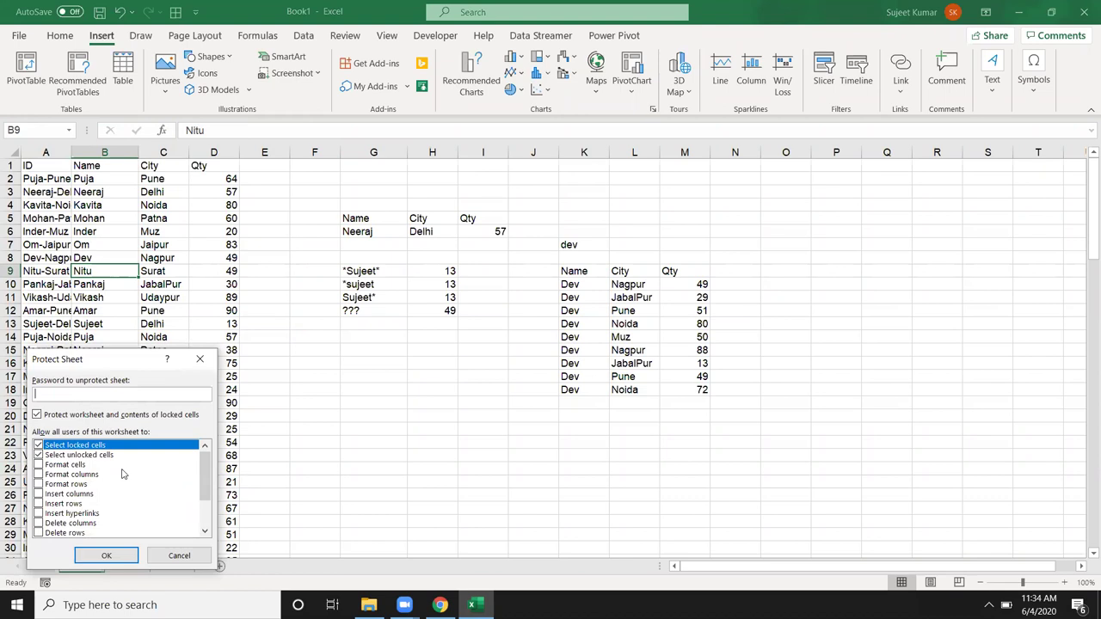
pyautogui.press('Escape')
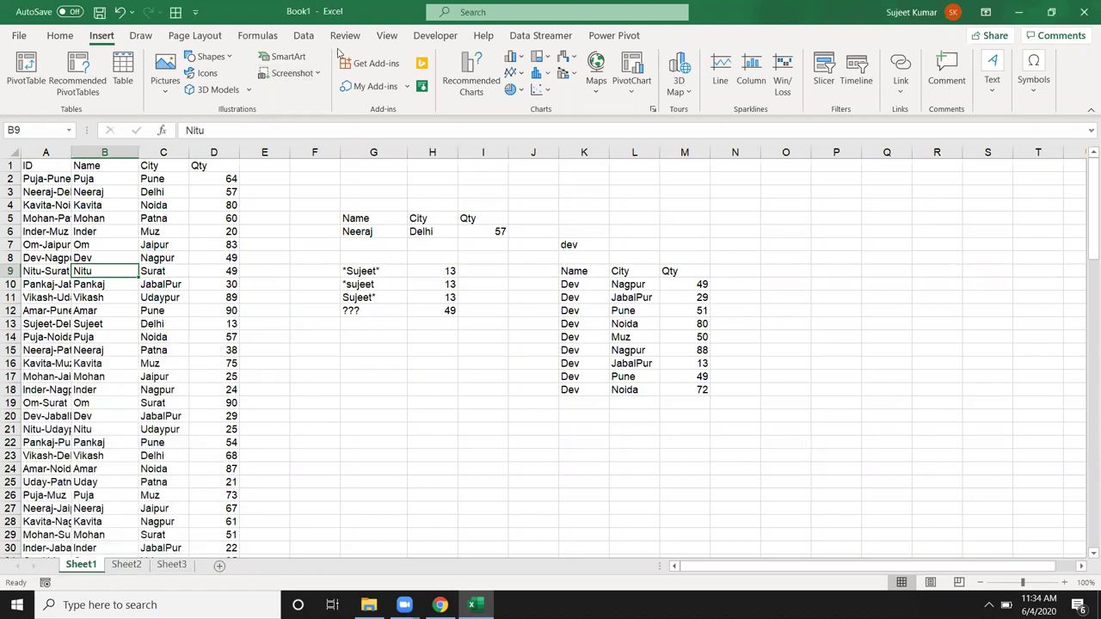
pyautogui.click(343, 39)
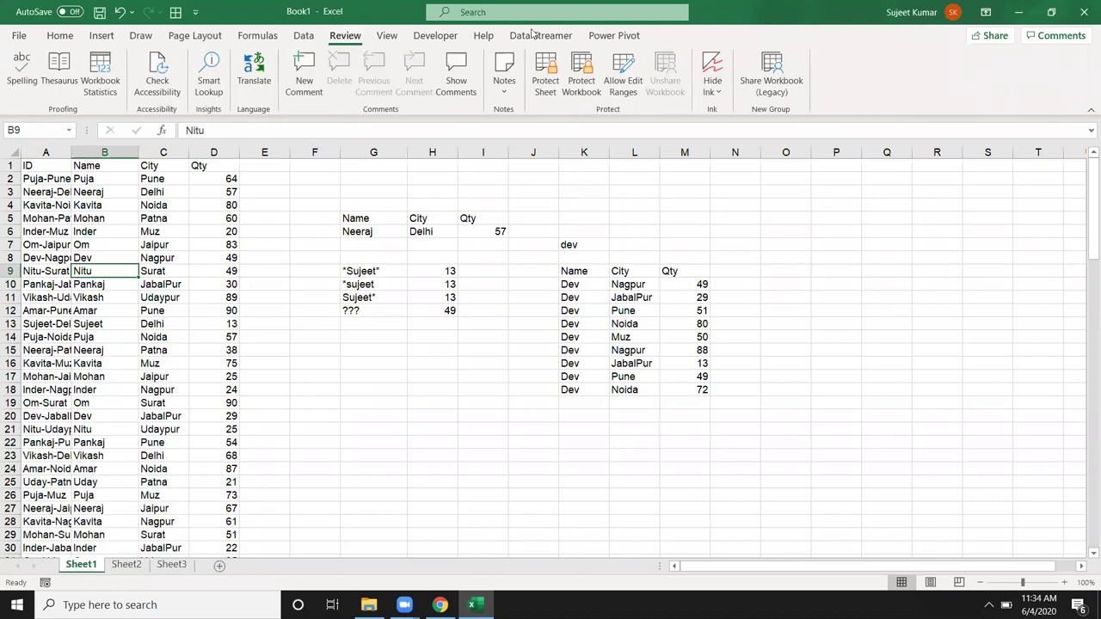
pyautogui.click(548, 73)
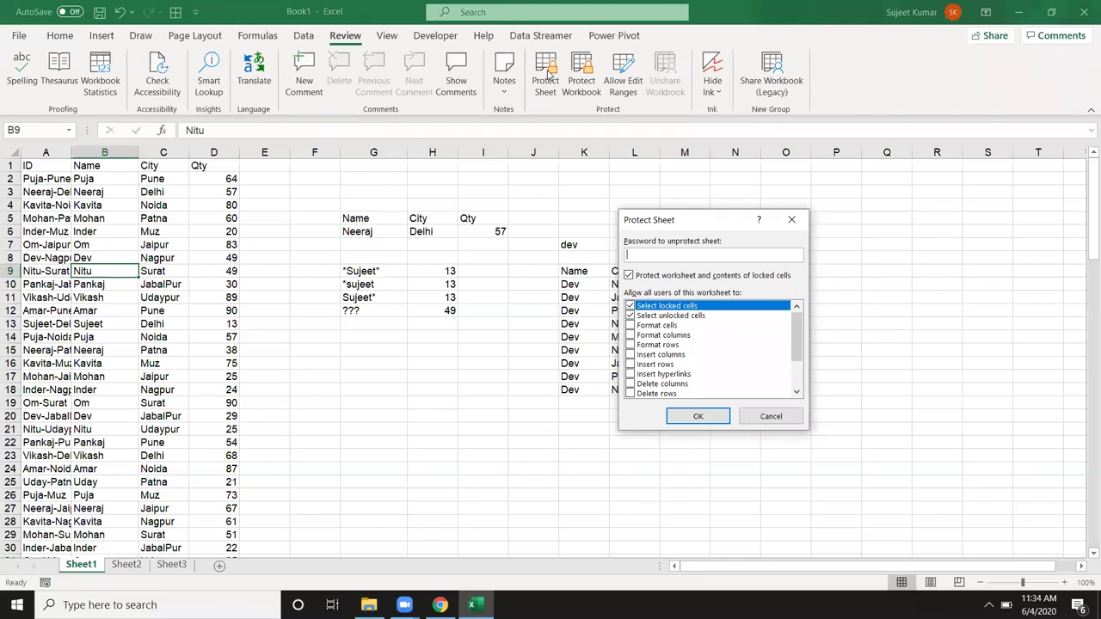
pyautogui.write('1')
pyautogui.press('Return')
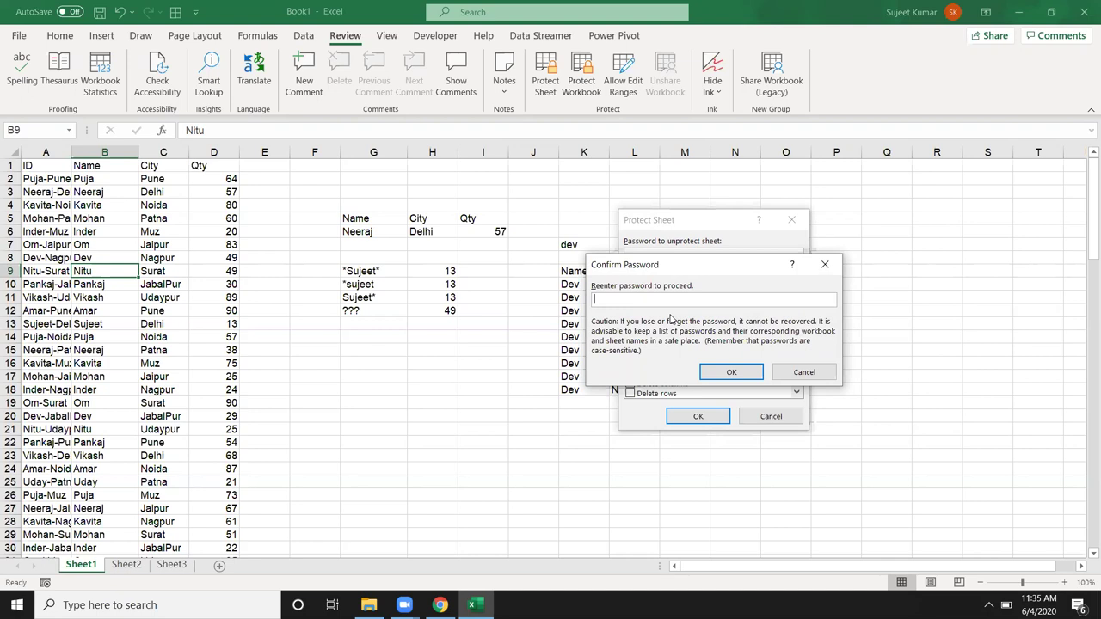
pyautogui.write('1')
pyautogui.press('Return')
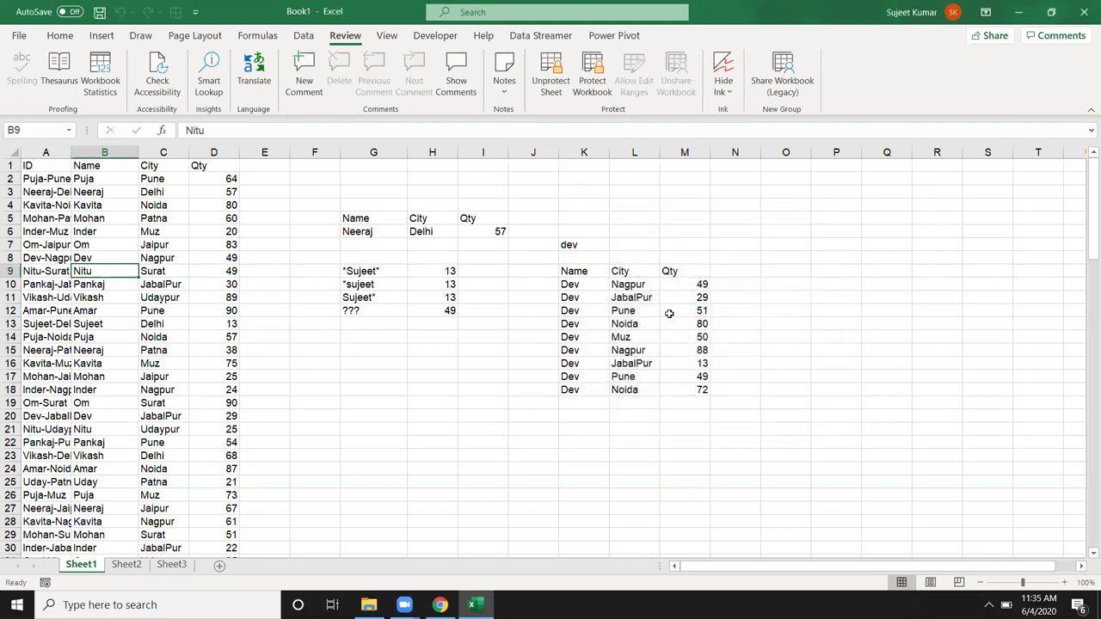
pyautogui.click(231, 295)
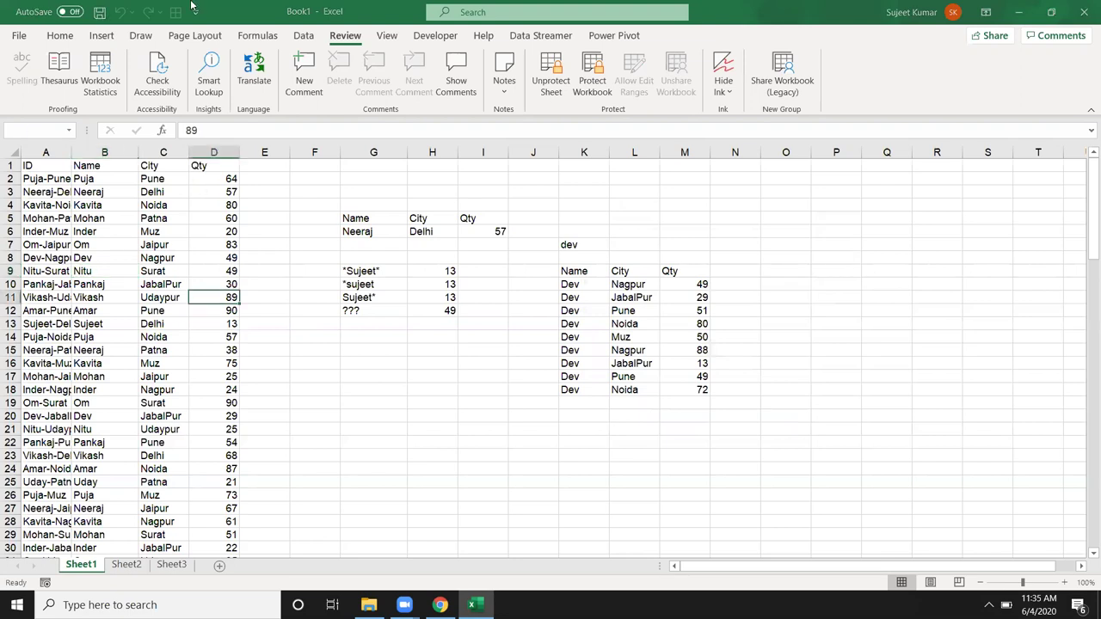
pyautogui.press('Delete')
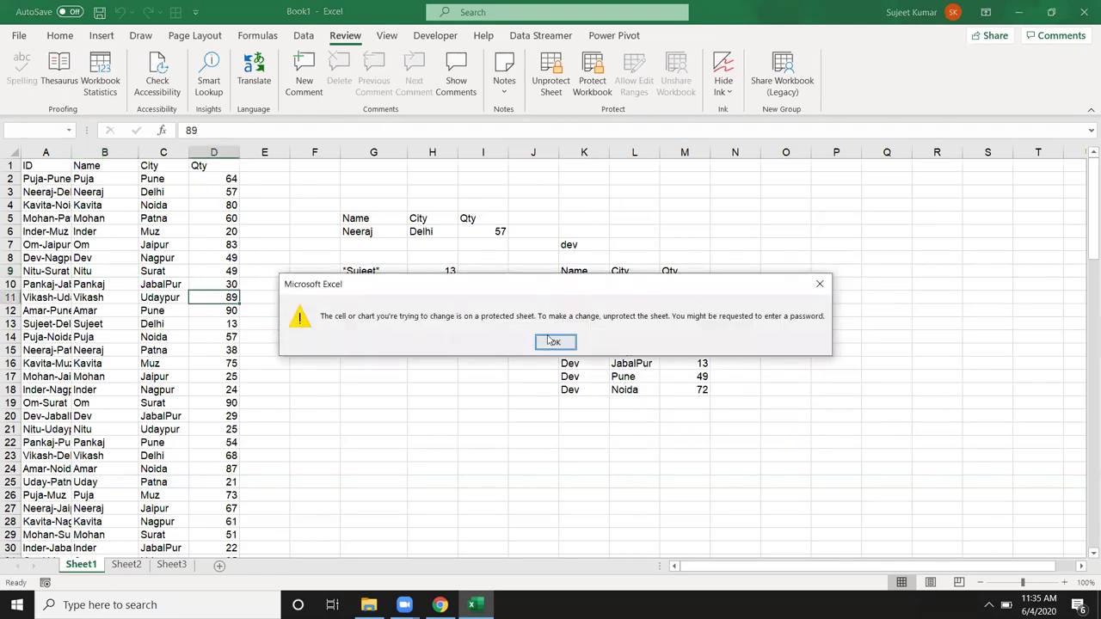
pyautogui.click(545, 338)
pyautogui.click(139, 236)
pyautogui.press('Delete')
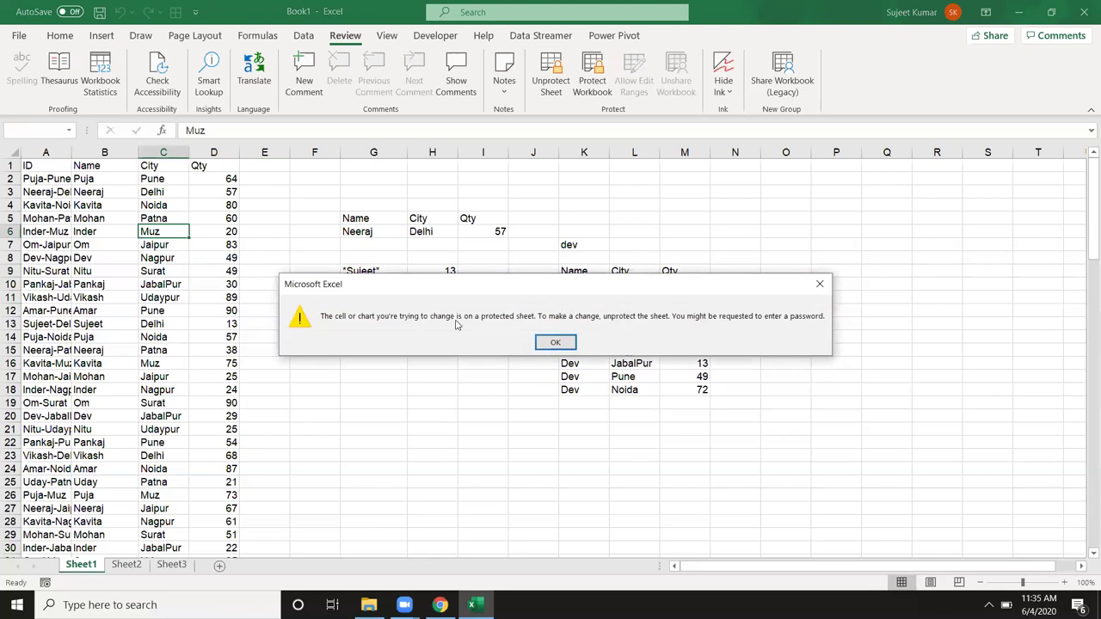
pyautogui.click(574, 342)
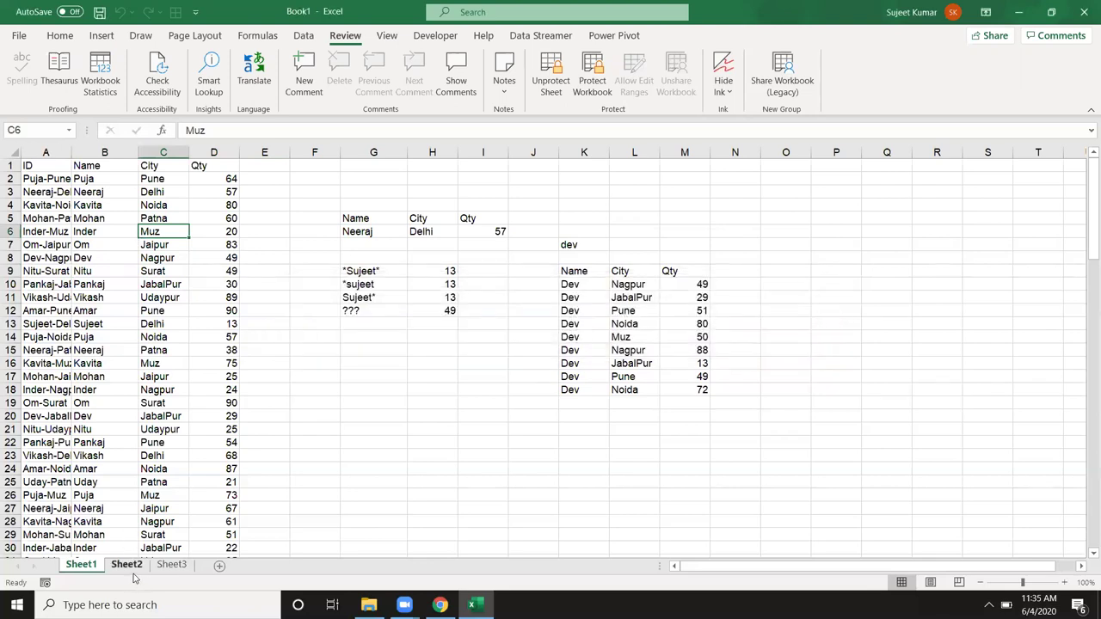
pyautogui.moveTo(86, 258); pyautogui.dragTo(172, 337)
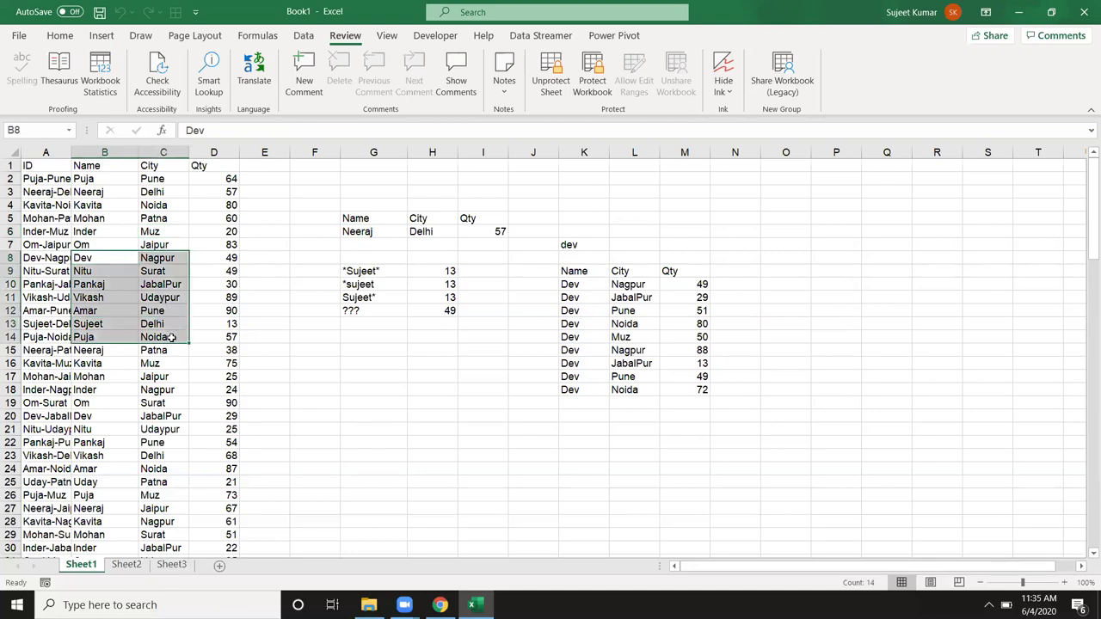
pyautogui.hotkey('ctrl', 'c')
pyautogui.press('Escape')
pyautogui.click(311, 409)
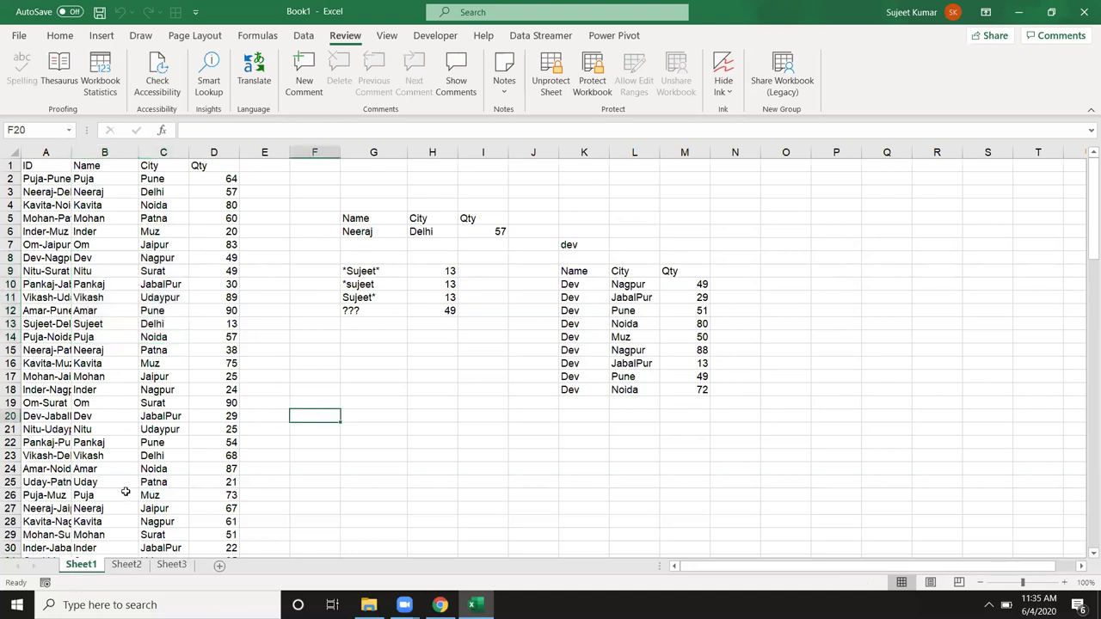
# Step: Unprotect Sheet1 from its tab menu using the sheet password, then select cell F21
pyautogui.rightClick(82, 567)
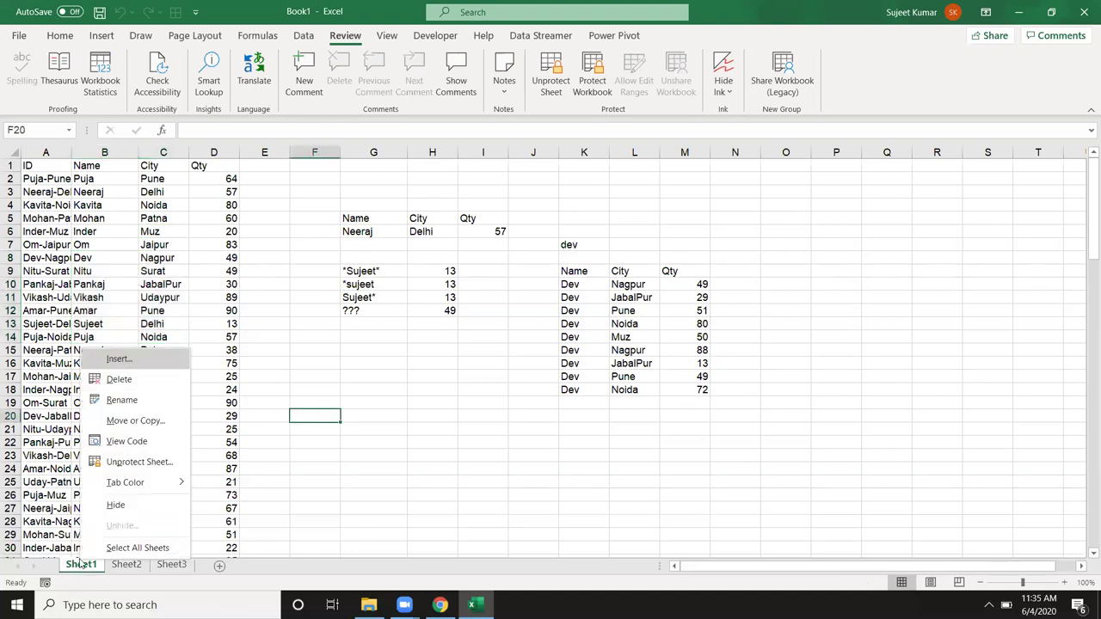
pyautogui.click(138, 462)
pyautogui.write('1')
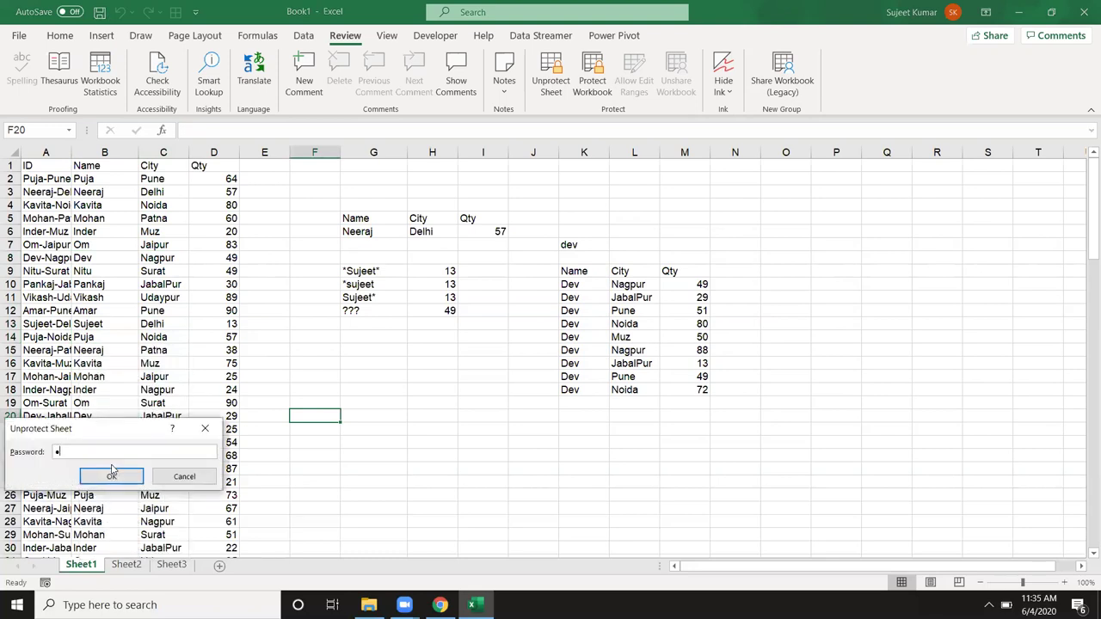
pyautogui.click(112, 473)
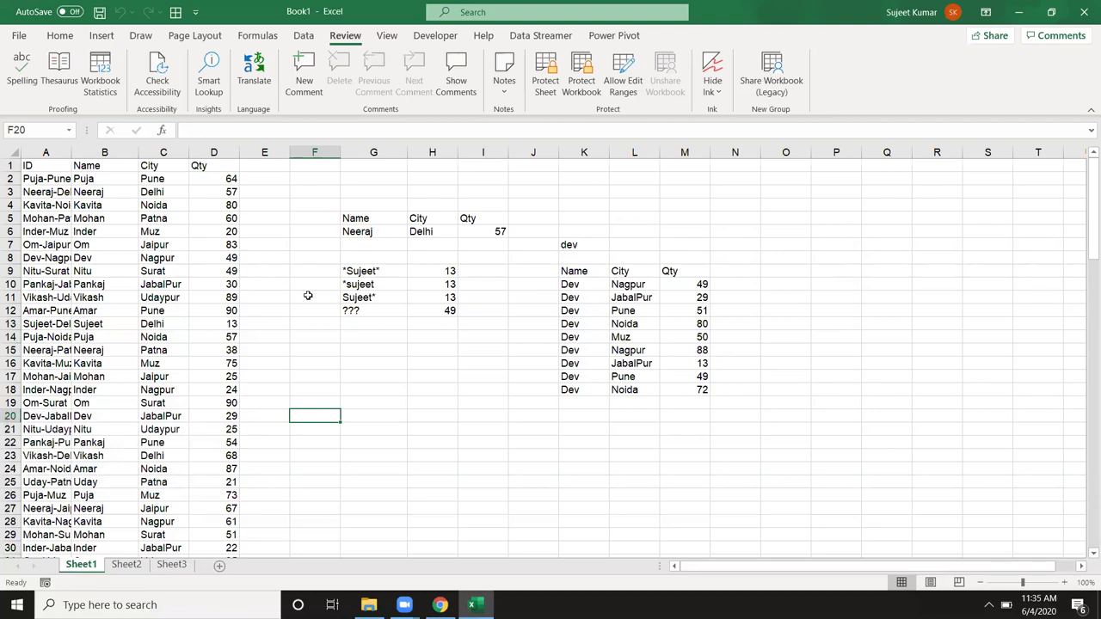
pyautogui.moveTo(317, 413)
pyautogui.mouseDown()
pyautogui.moveTo(101, 269)
pyautogui.moveTo(316, 413)
pyautogui.mouseUp()
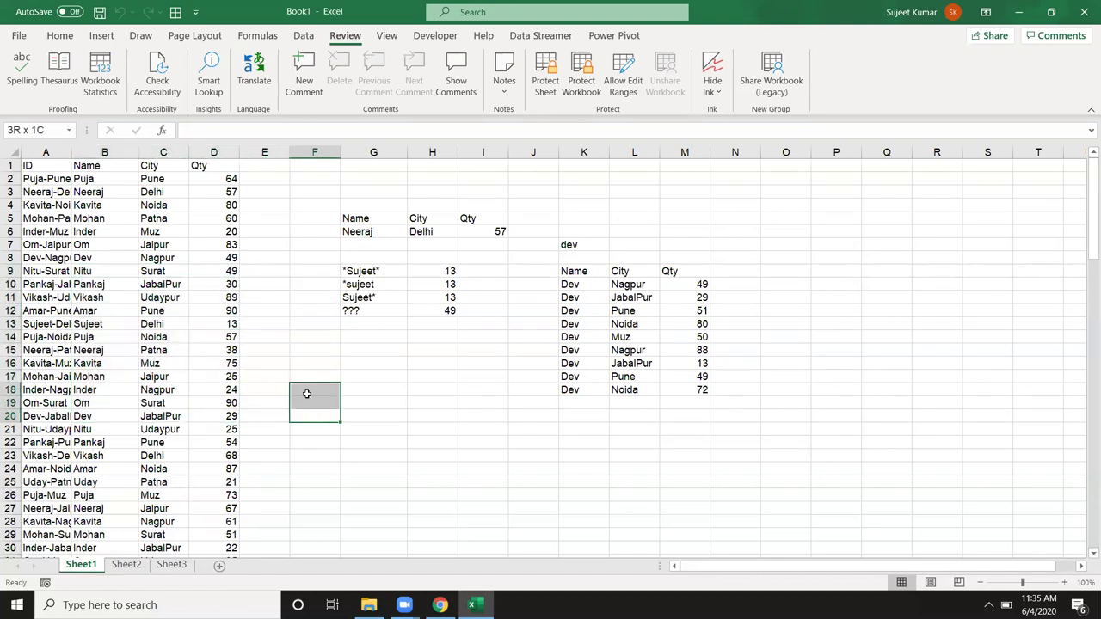
pyautogui.click(315, 429)
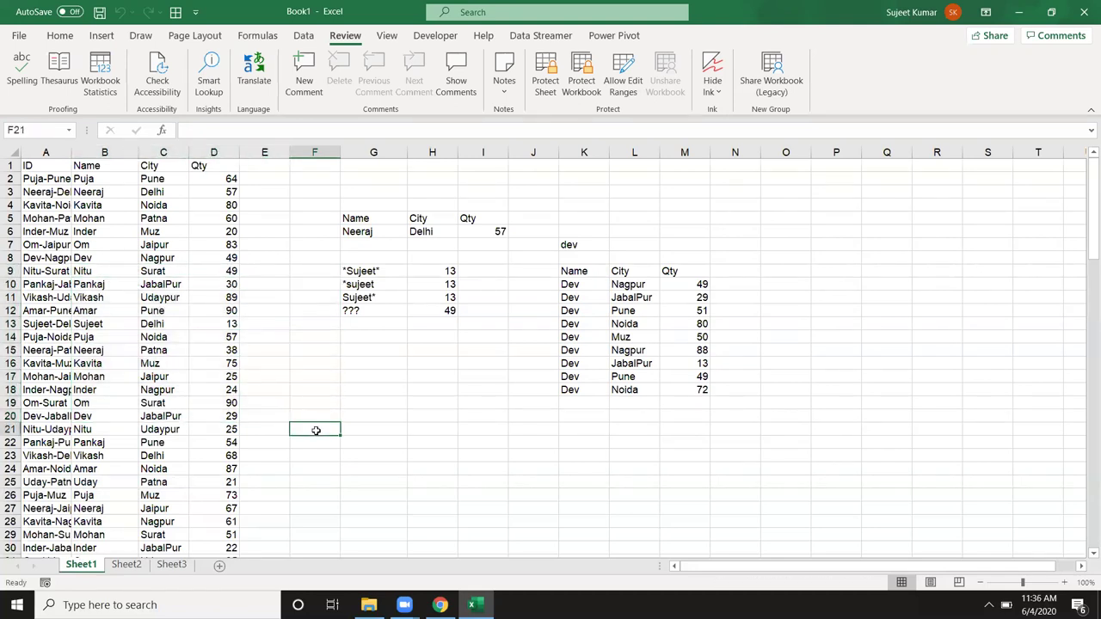
# Step: Protect Sheet1 with no password, allowing Format cells, then try editing D17
pyautogui.rightClick(97, 564)
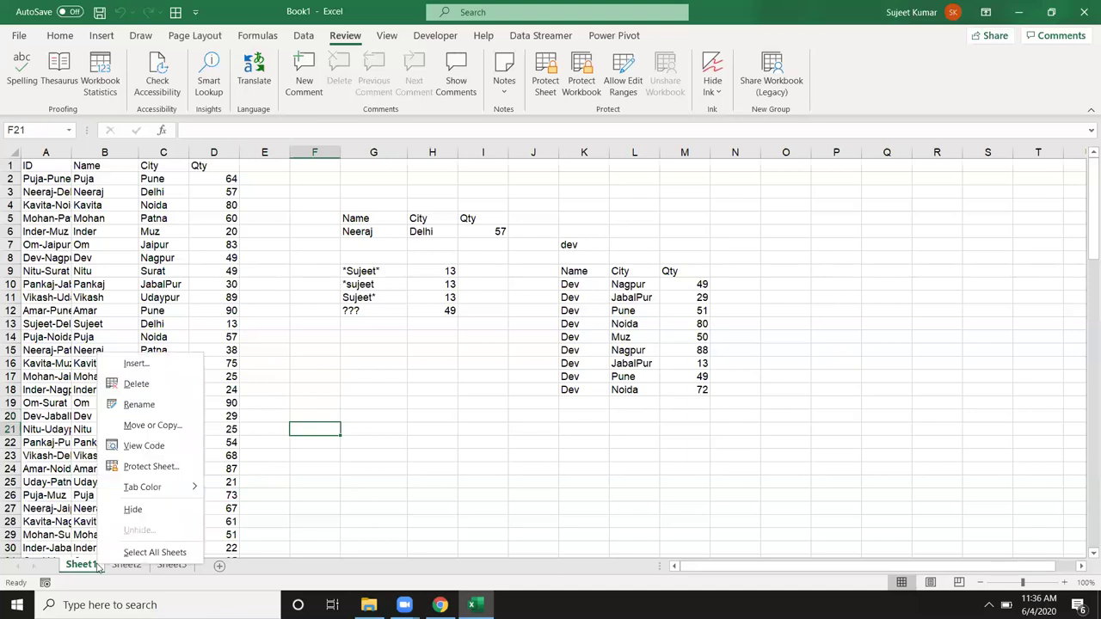
pyautogui.click(151, 466)
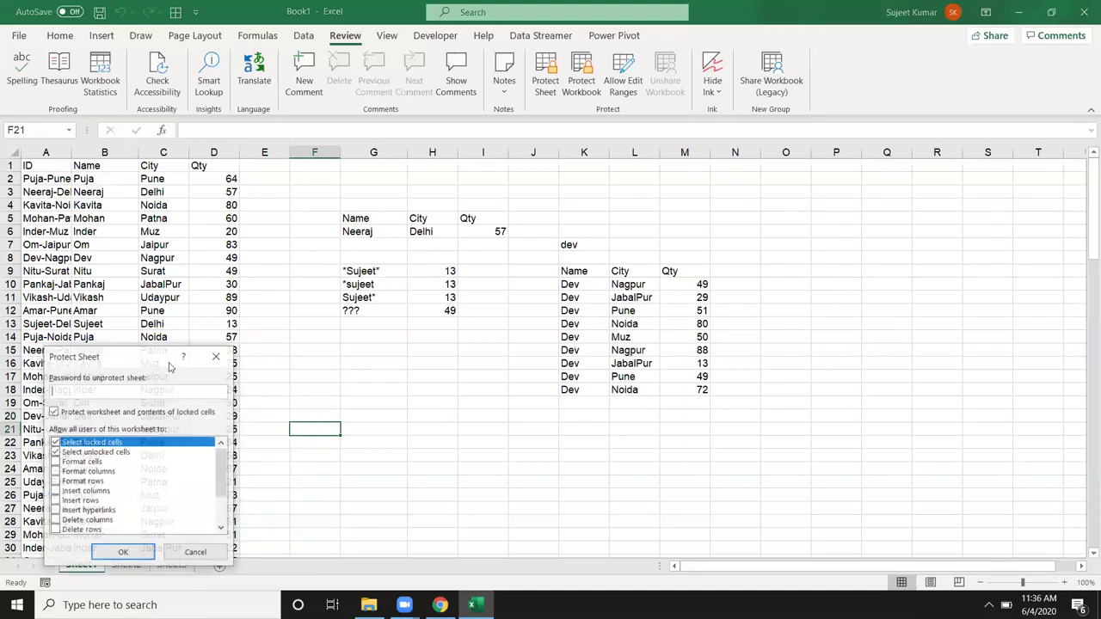
pyautogui.moveTo(122, 355); pyautogui.dragTo(373, 298)
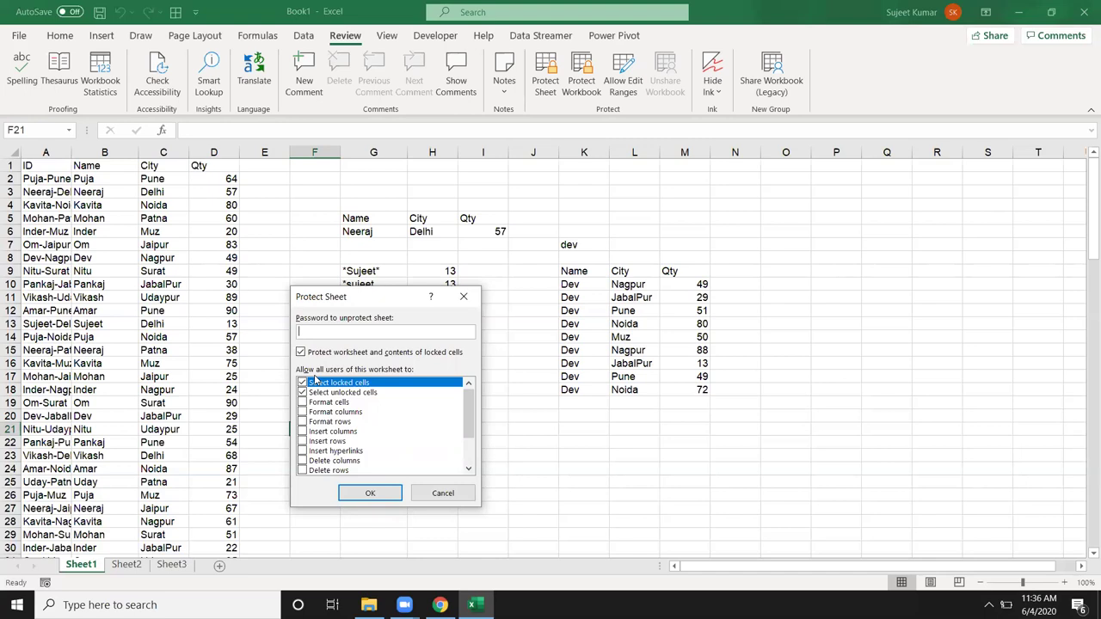
pyautogui.click(303, 403)
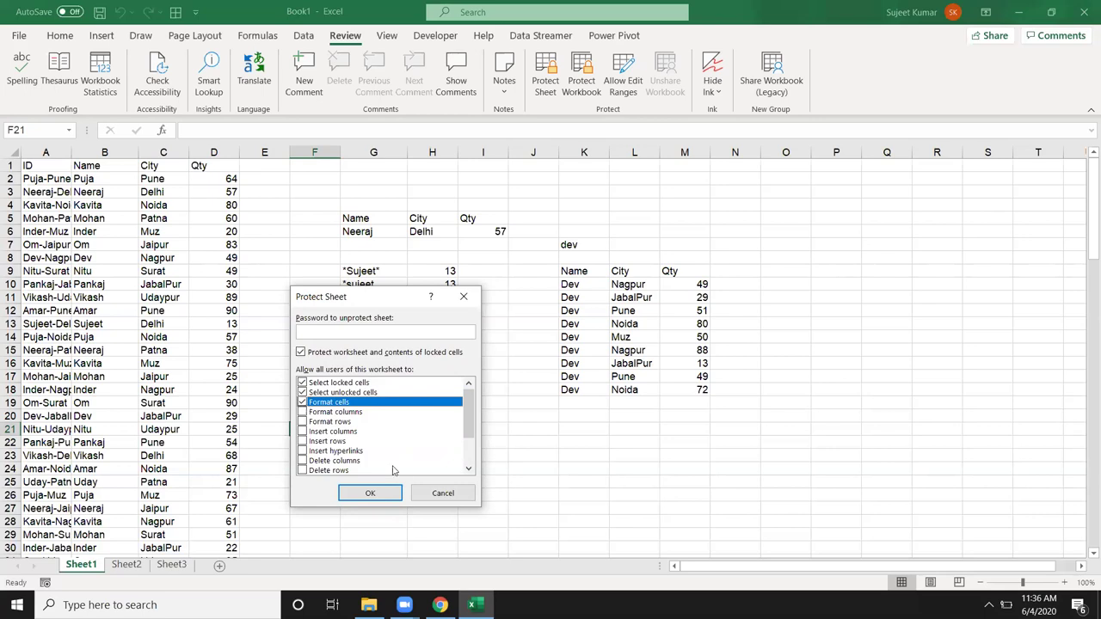
pyautogui.click(370, 493)
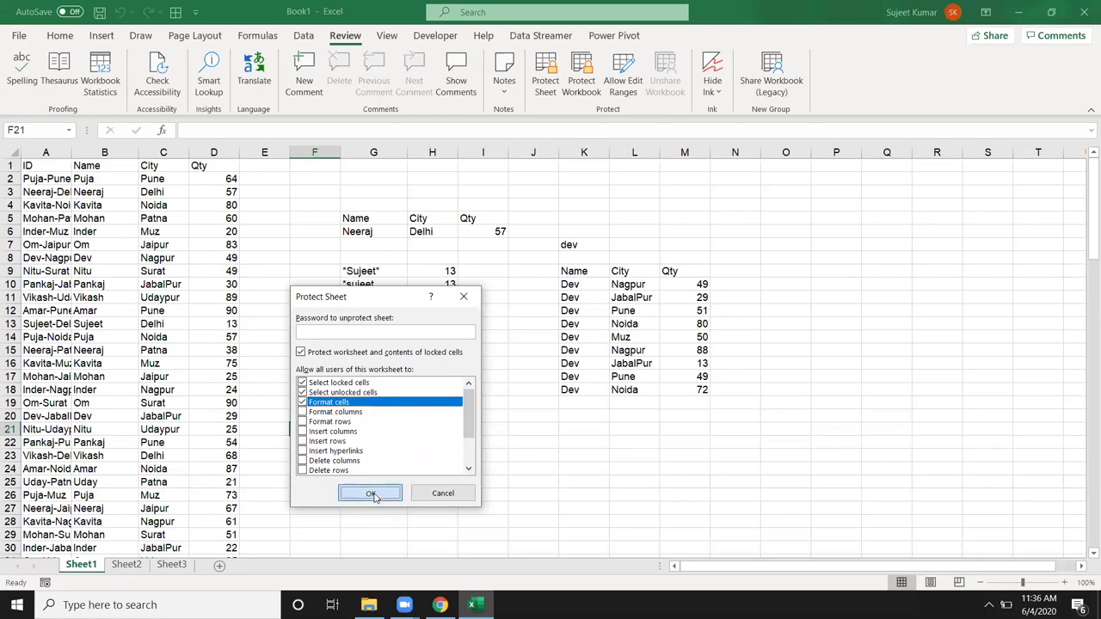
pyautogui.doubleClick(237, 380)
# Step: Dismiss the protected-sheet warning and fill cell D17 yellow from the Home tab
pyautogui.press('Return')
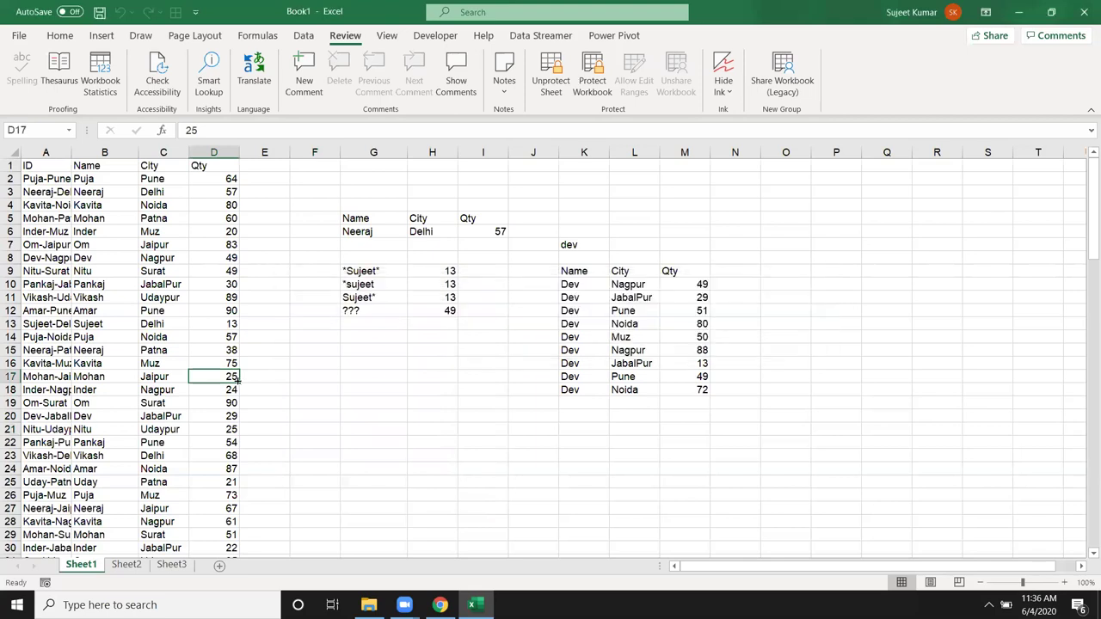
pyautogui.click(62, 37)
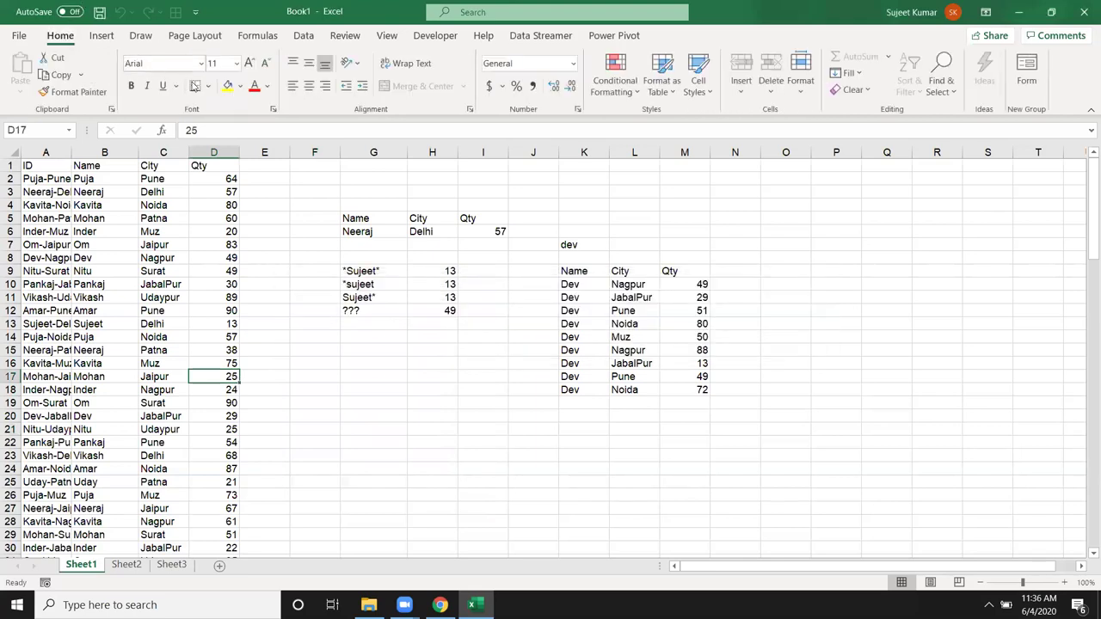
pyautogui.click(230, 87)
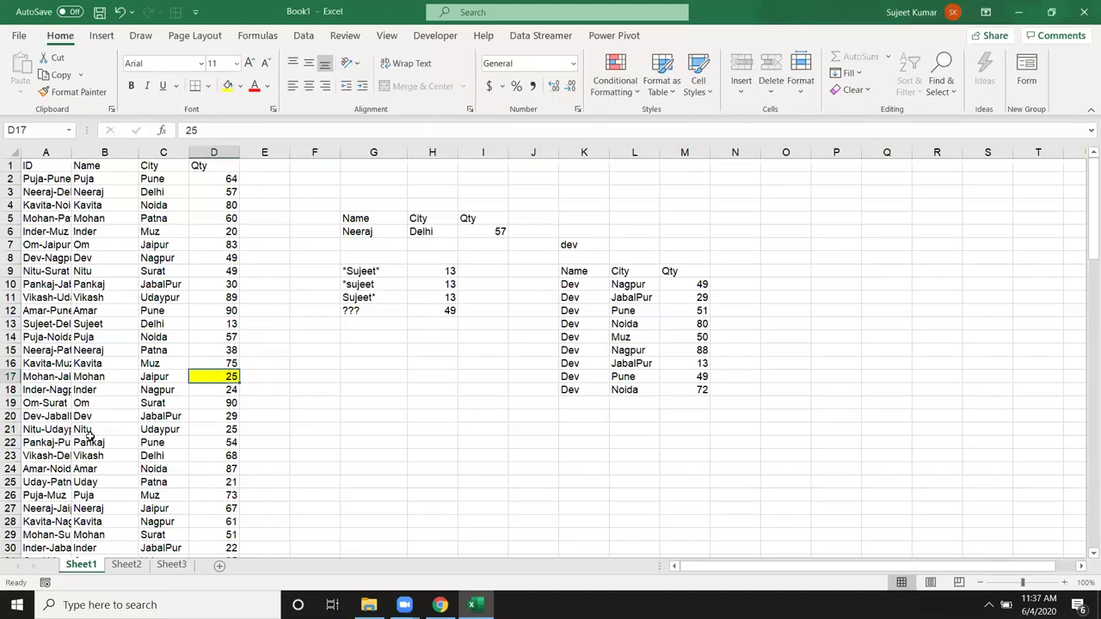
# Step: Reprotect Sheet1 with the Format cells and Select unlocked cells permissions cleared
pyautogui.rightClick(80, 567)
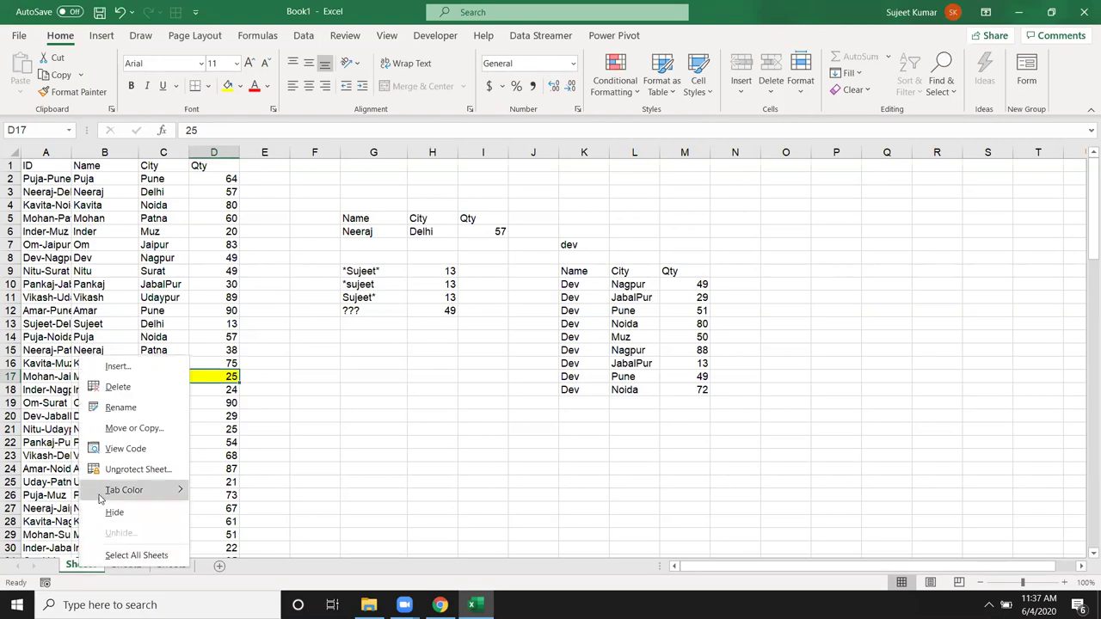
pyautogui.press('Escape')
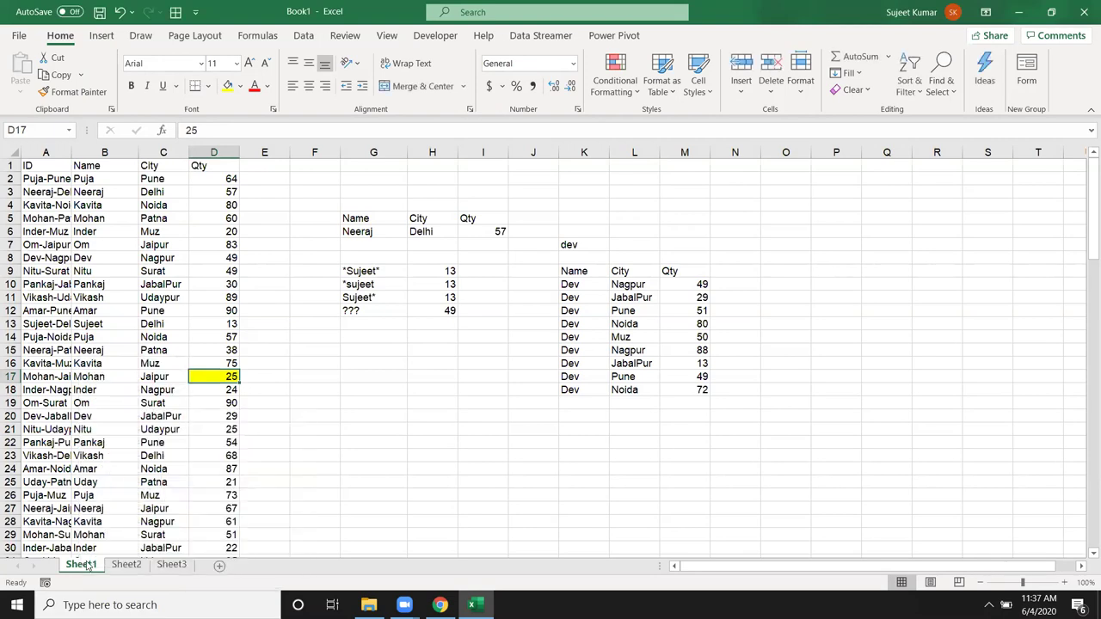
pyautogui.rightClick(90, 564)
pyautogui.click(138, 464)
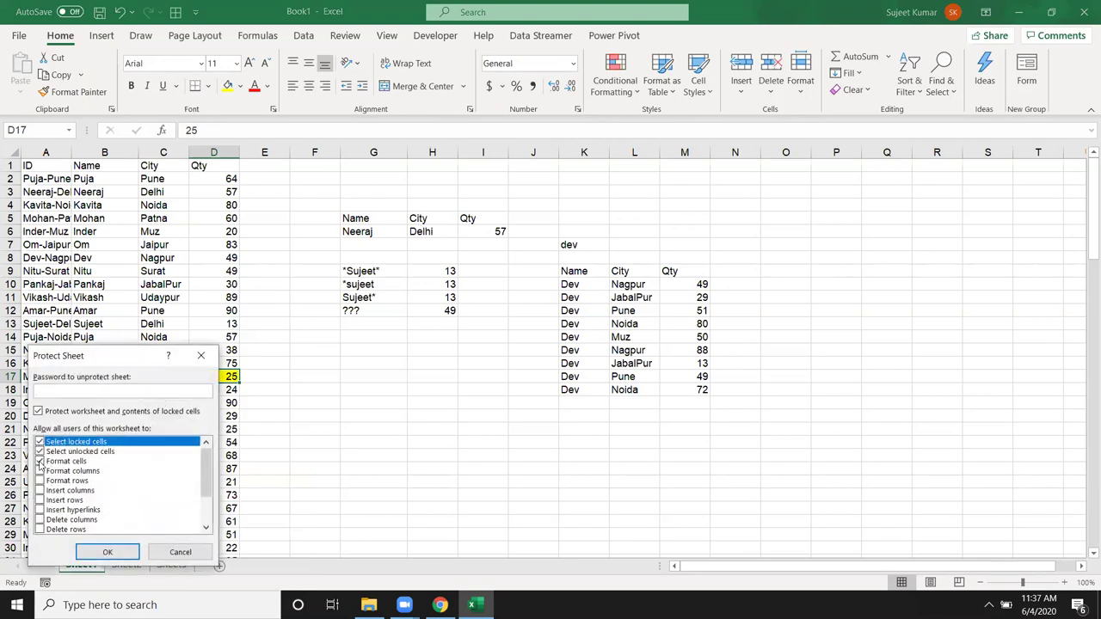
pyautogui.click(39, 462)
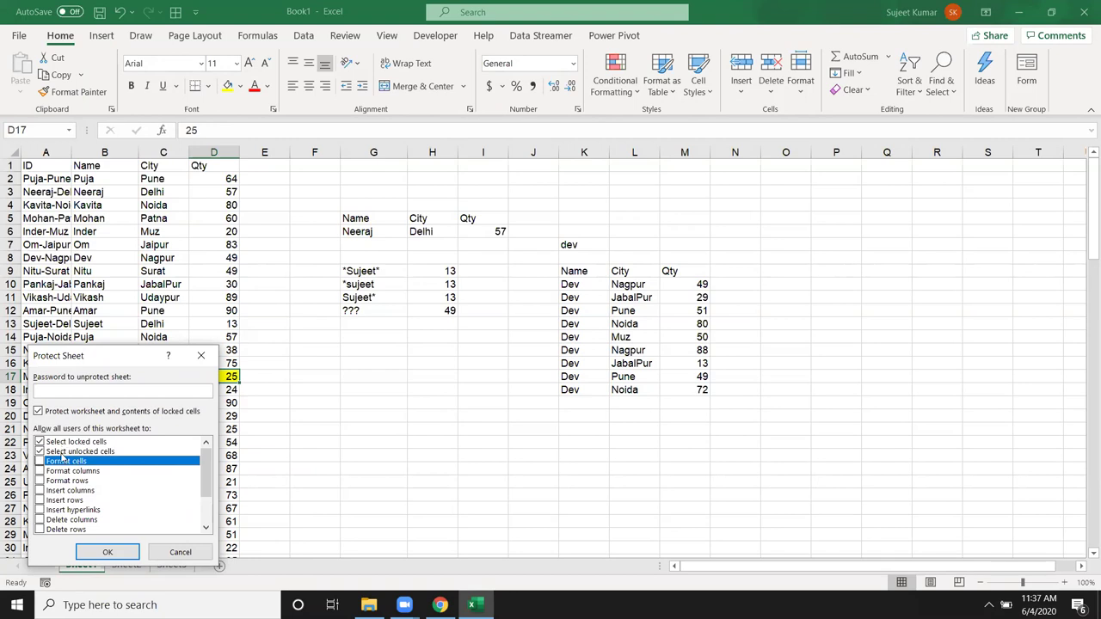
pyautogui.click(38, 453)
pyautogui.click(118, 553)
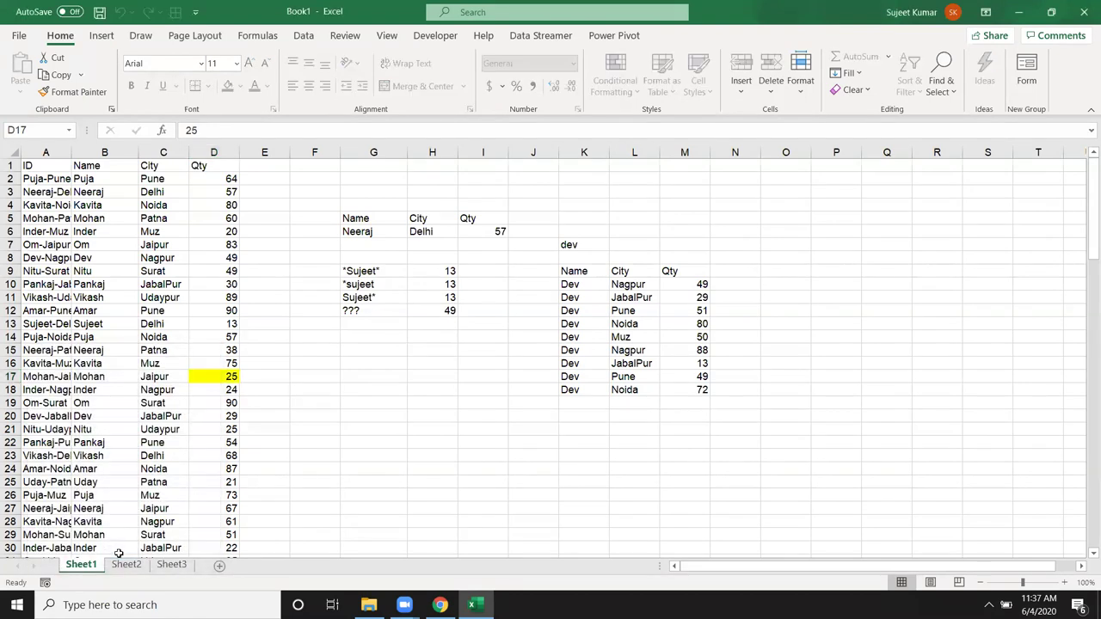
pyautogui.doubleClick(289, 443)
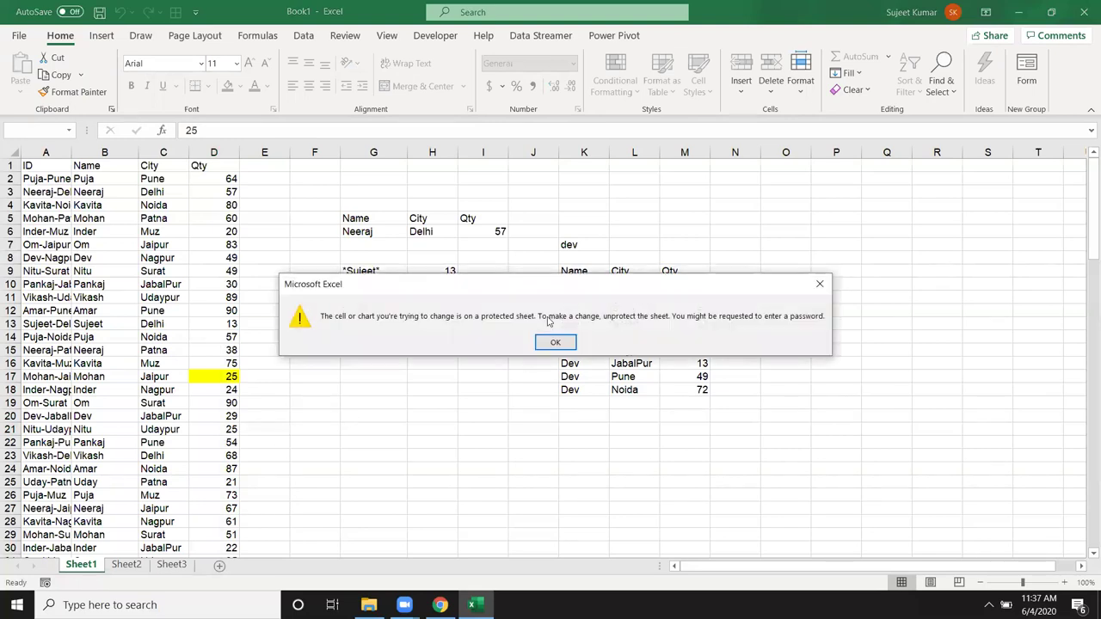
pyautogui.click(555, 342)
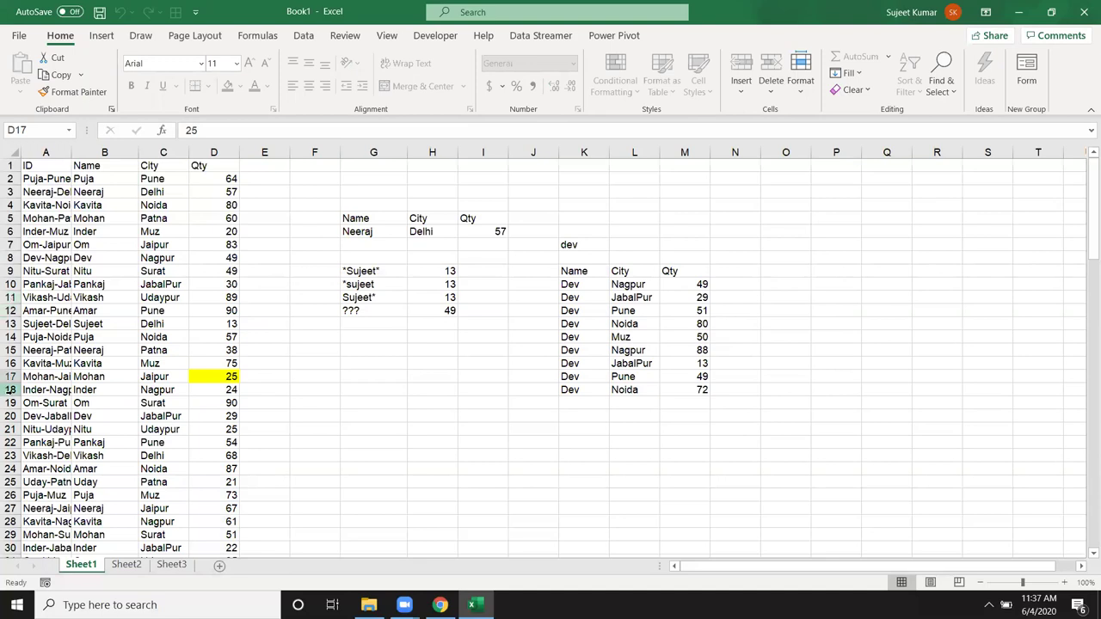
pyautogui.doubleClick(100, 334)
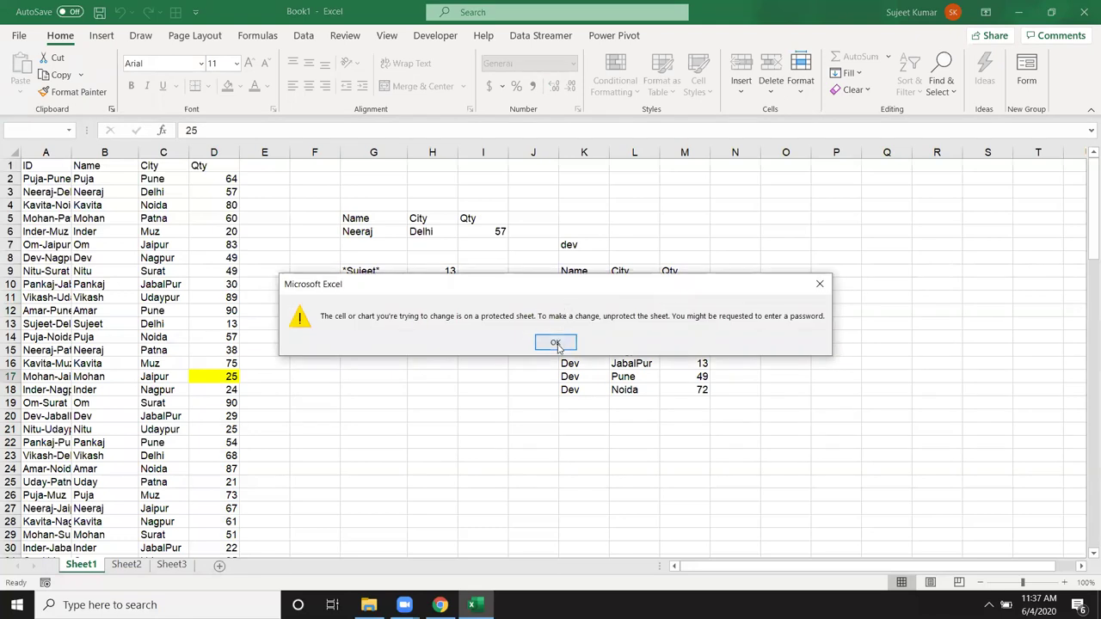
pyautogui.click(555, 342)
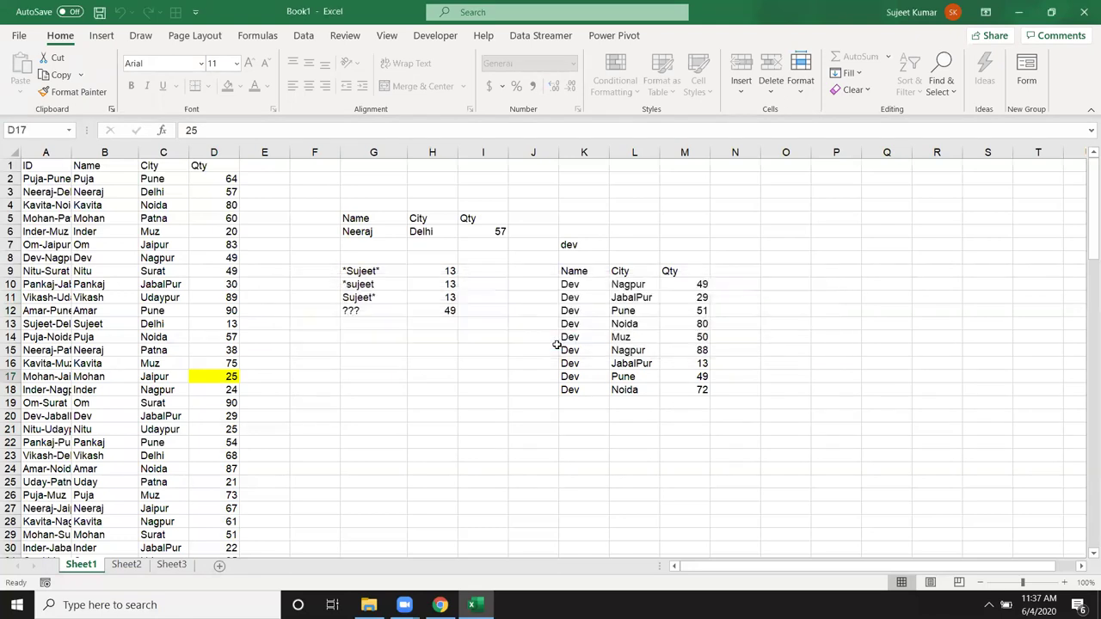
pyautogui.rightClick(205, 420)
pyautogui.rightClick(170, 400)
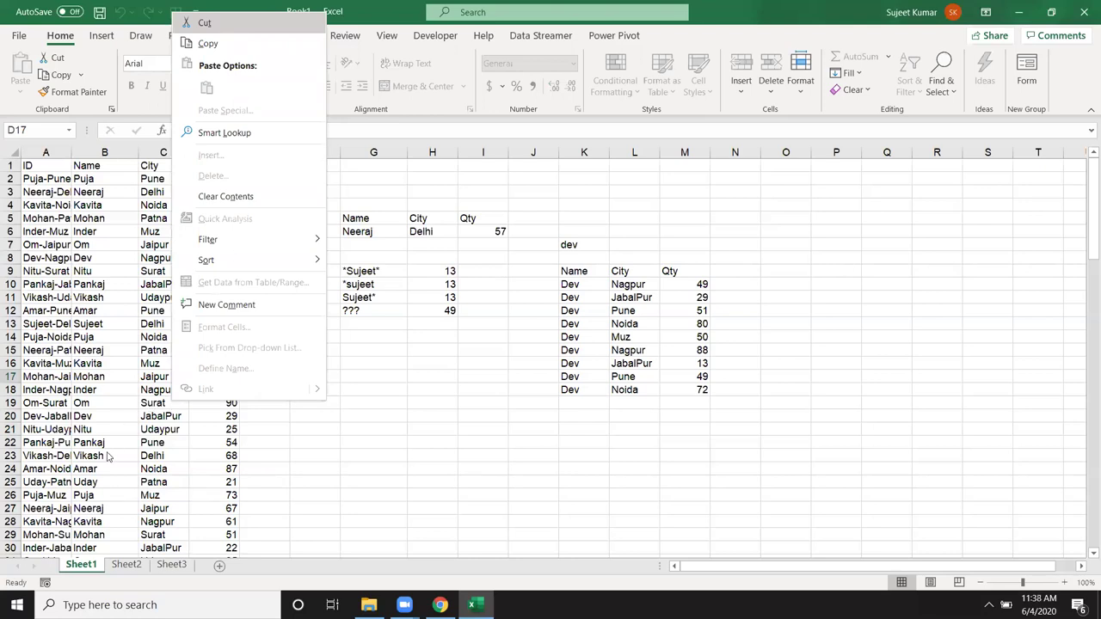
pyautogui.press('Escape')
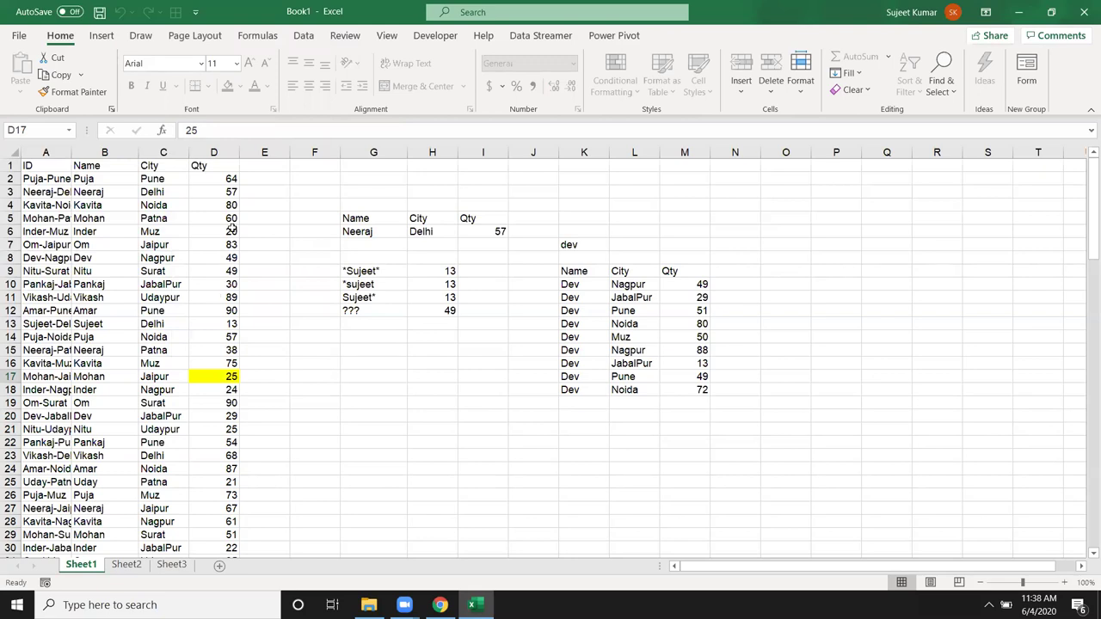
# Step: Switch to Sheet2 and fill the range D10:H19 yellow
pyautogui.click(127, 564)
pyautogui.moveTo(206, 283); pyautogui.dragTo(404, 397)
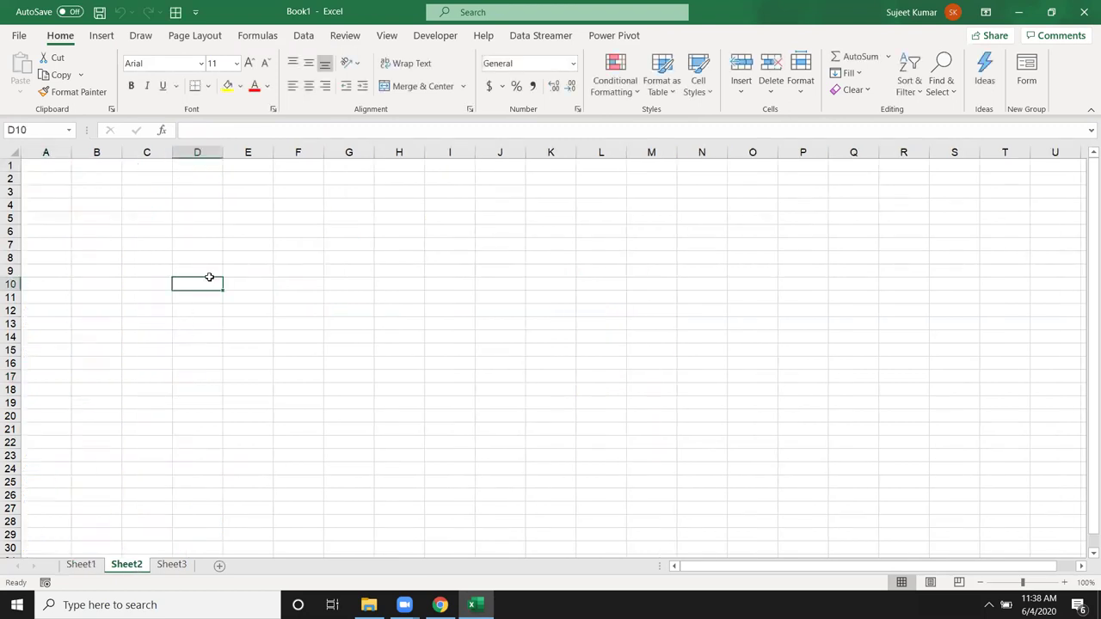
pyautogui.click(227, 87)
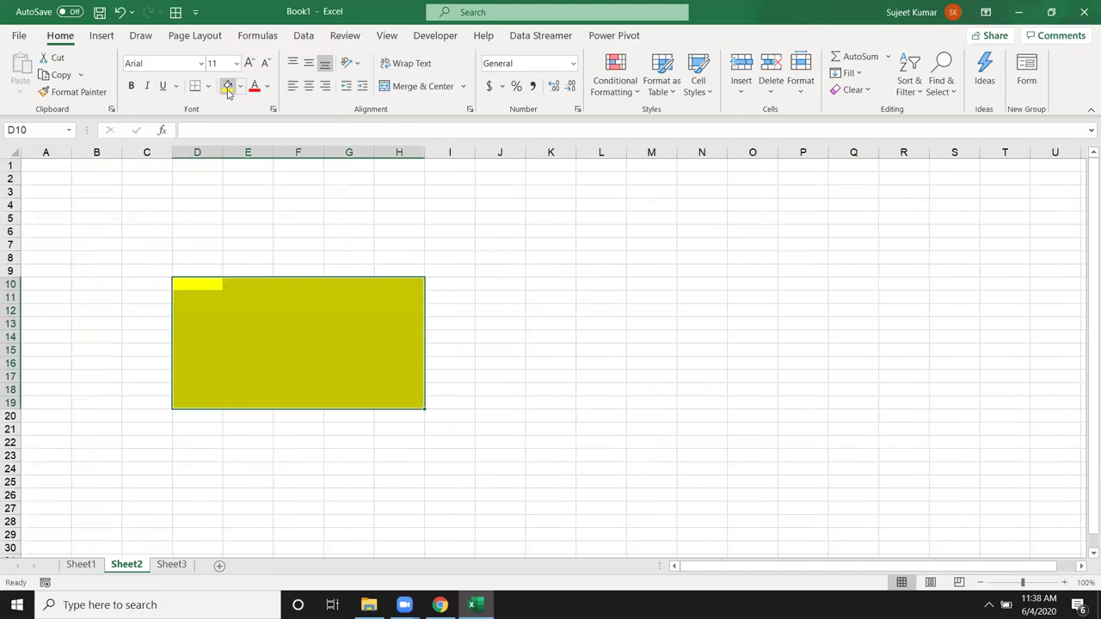
# Step: Discard a stray 'd' typed in C6 and reselect the yellow block from D10
pyautogui.press('Up')
pyautogui.press('Up')
pyautogui.press('Up')
pyautogui.press('Left')
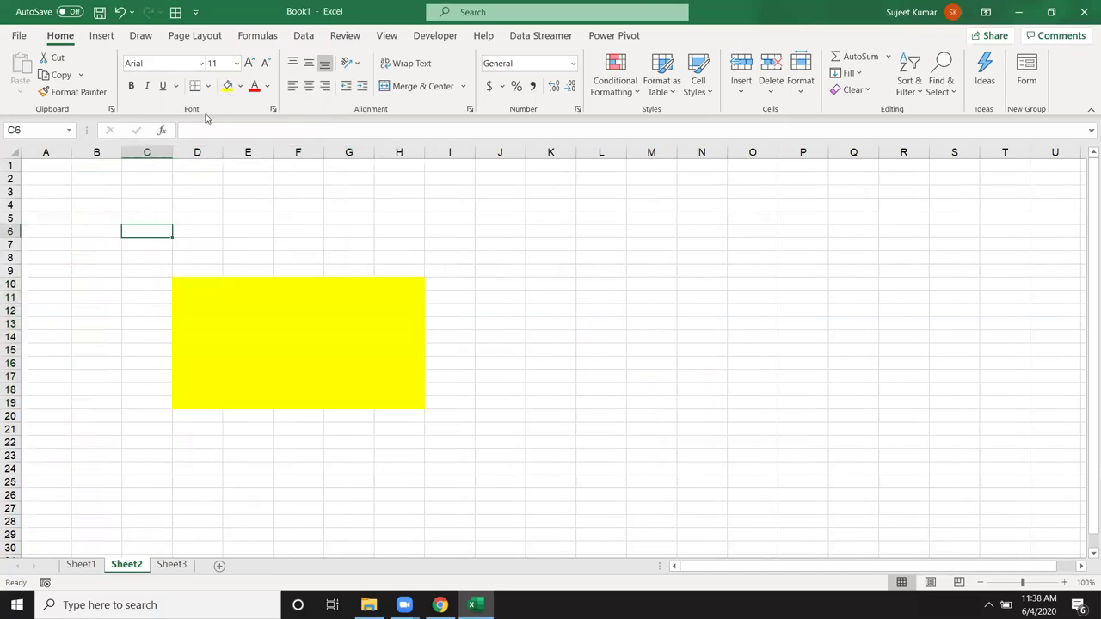
pyautogui.write('d')
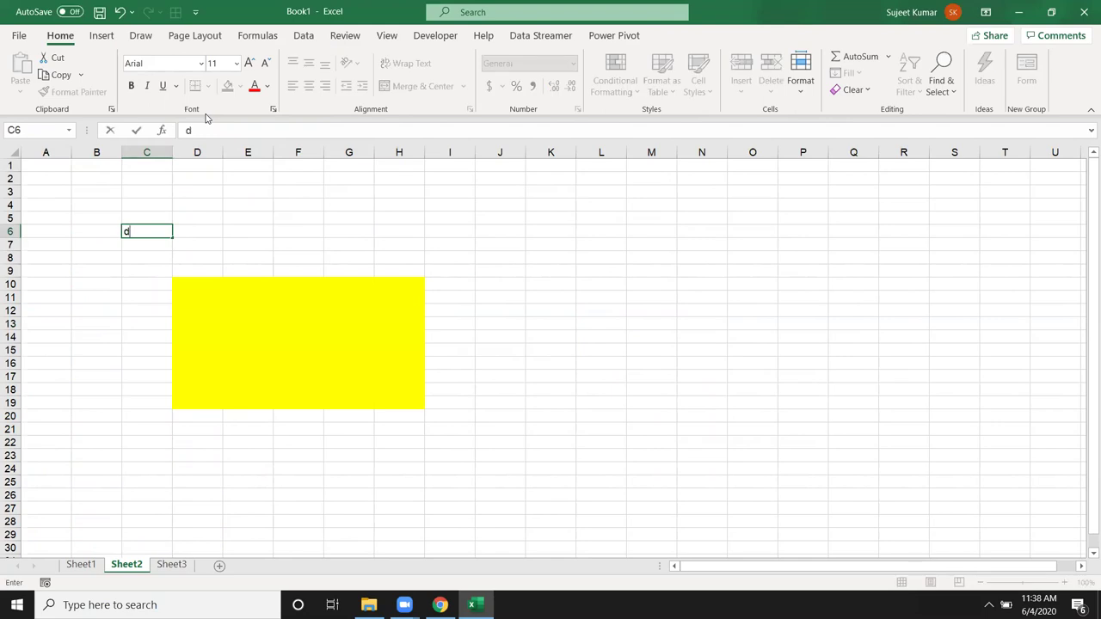
pyautogui.press('Escape')
pyautogui.click(243, 320)
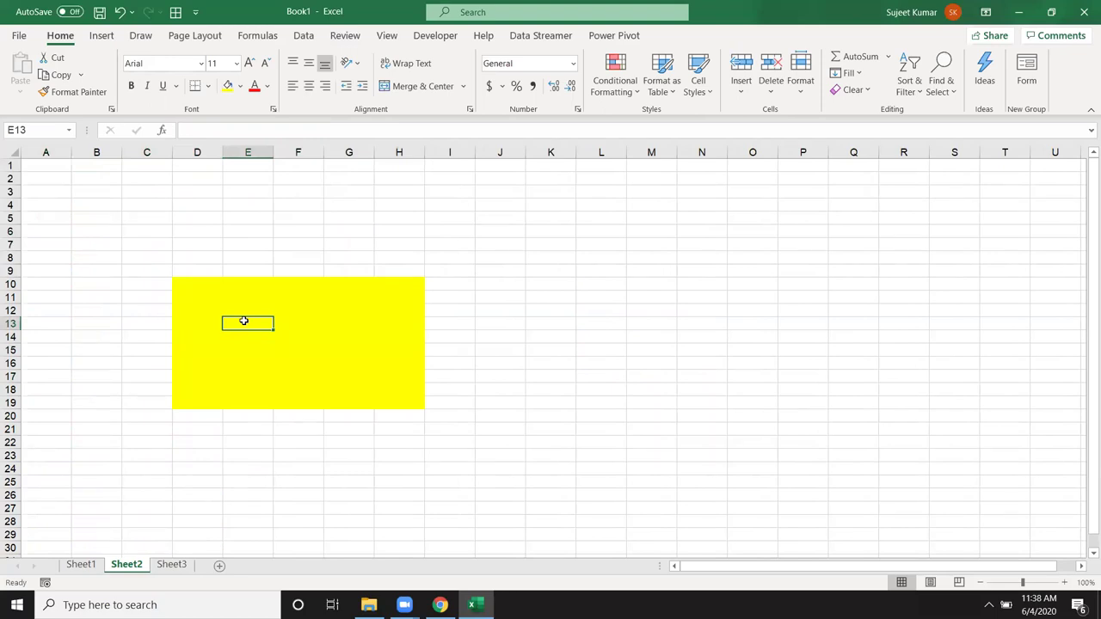
pyautogui.moveTo(182, 285); pyautogui.dragTo(398, 398)
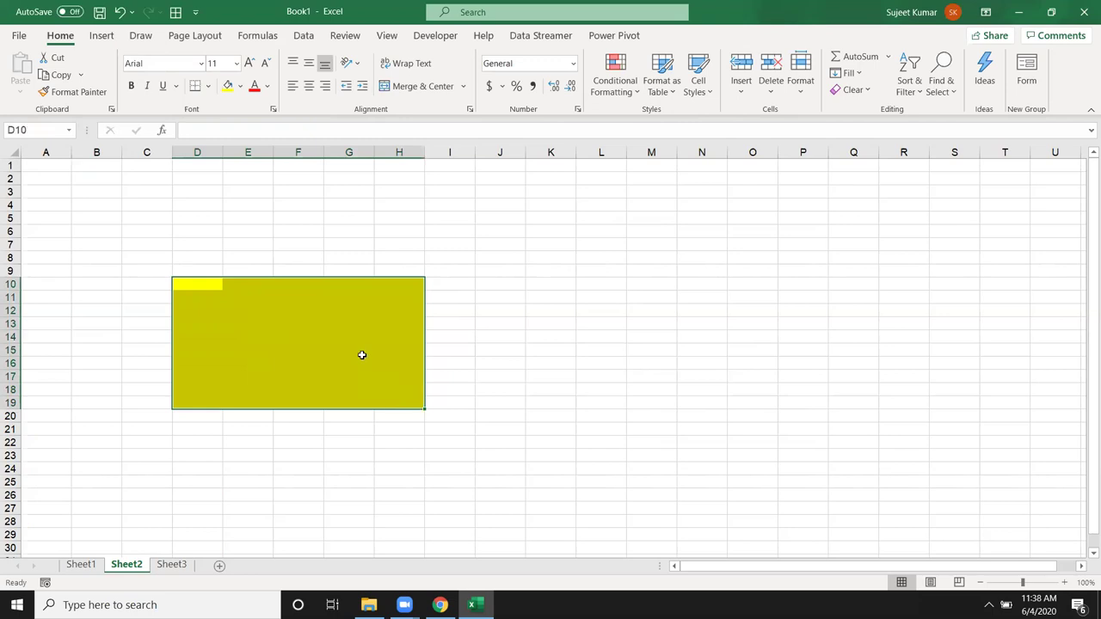
# Step: Clear the Locked option for D10:H19 in the Format Cells Protection tab
pyautogui.rightClick(360, 354)
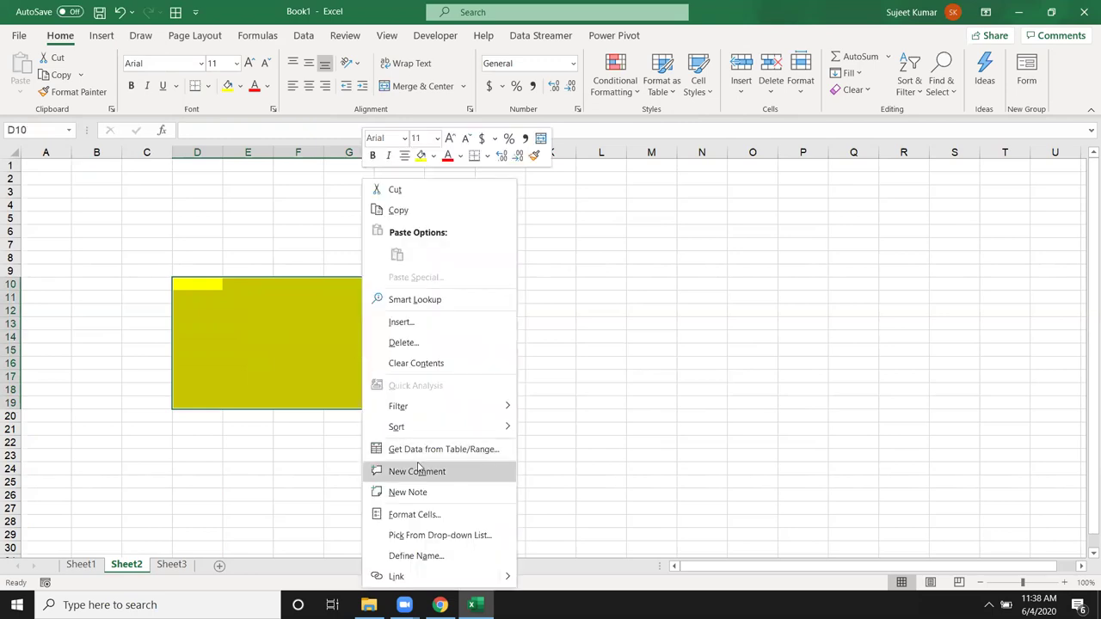
pyautogui.click(400, 514)
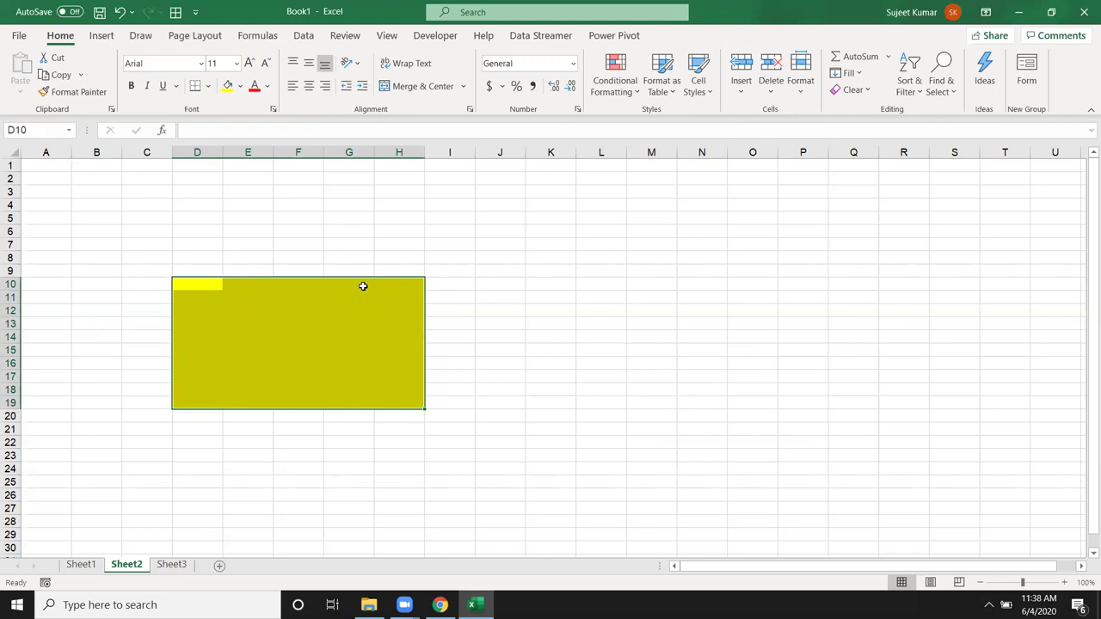
pyautogui.click(470, 261)
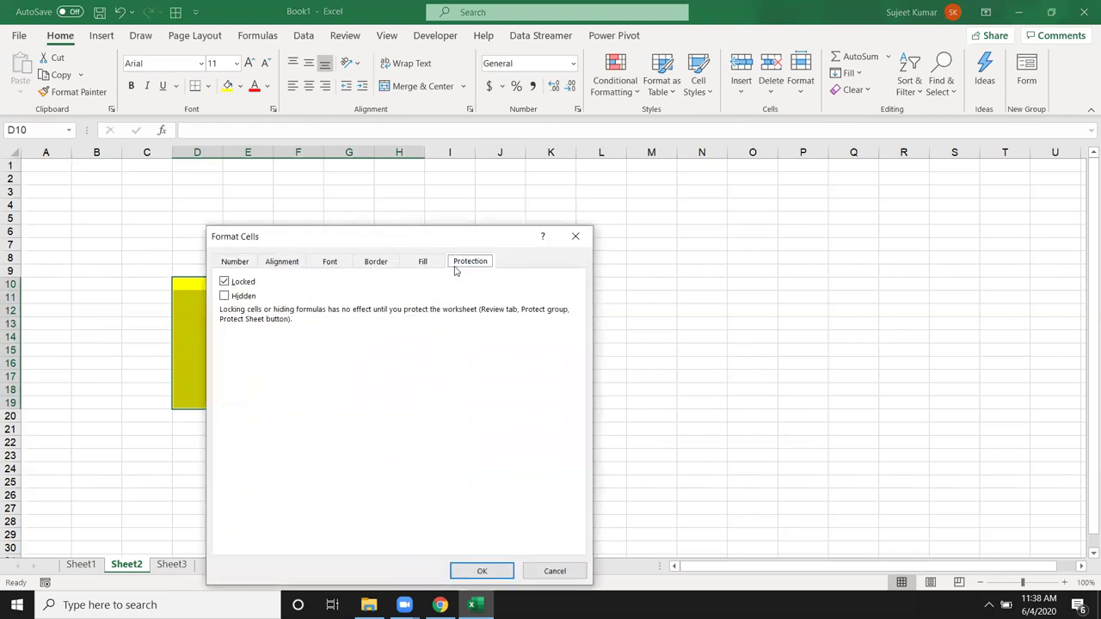
pyautogui.moveTo(417, 241); pyautogui.dragTo(744, 143)
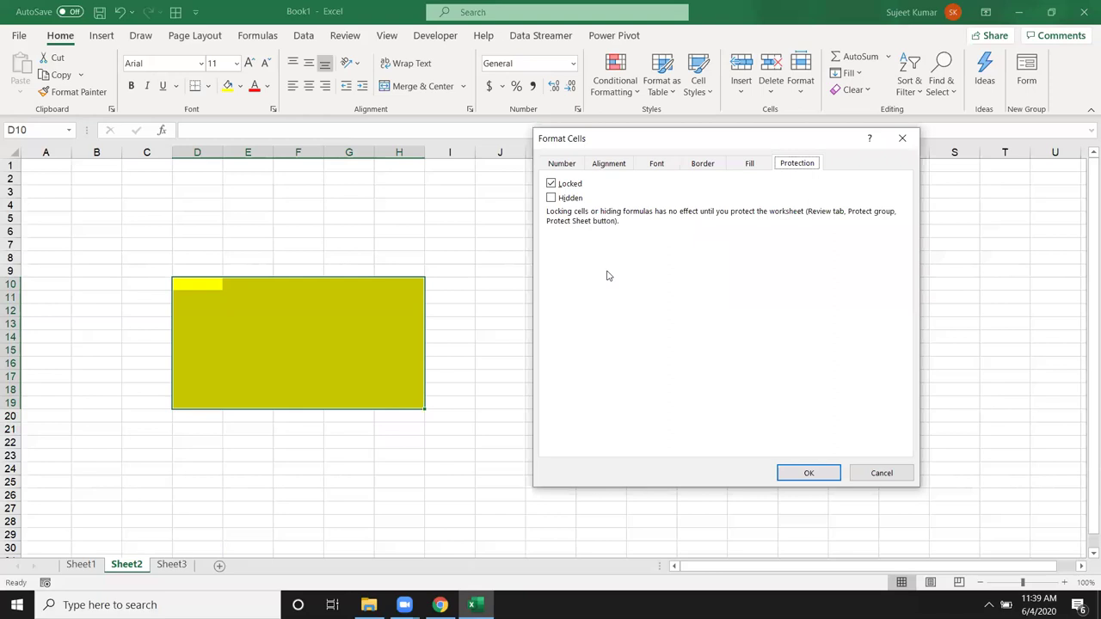
pyautogui.press('Tab')
pyautogui.press('space')
pyautogui.click(813, 475)
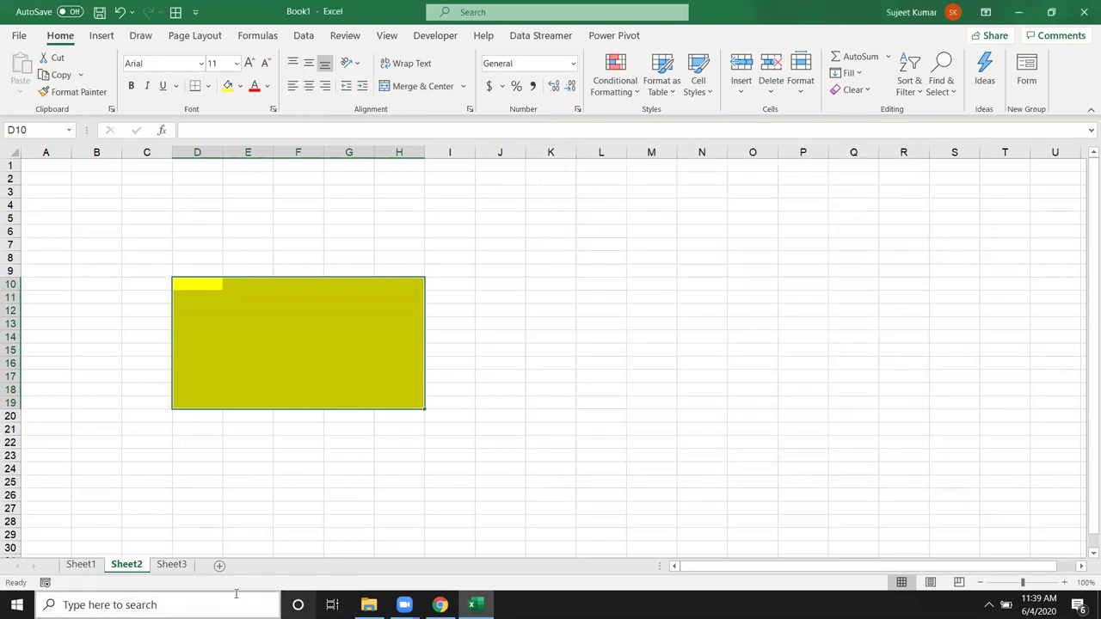
# Step: Protect Sheet2 with the default Protect Sheet settings
pyautogui.rightClick(126, 566)
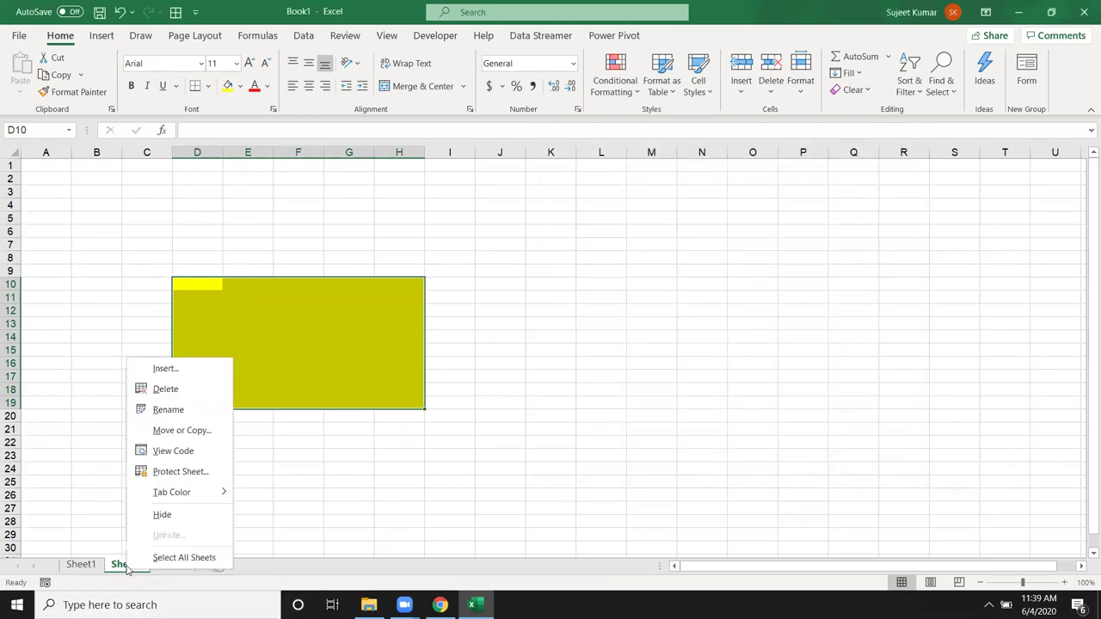
pyautogui.click(164, 471)
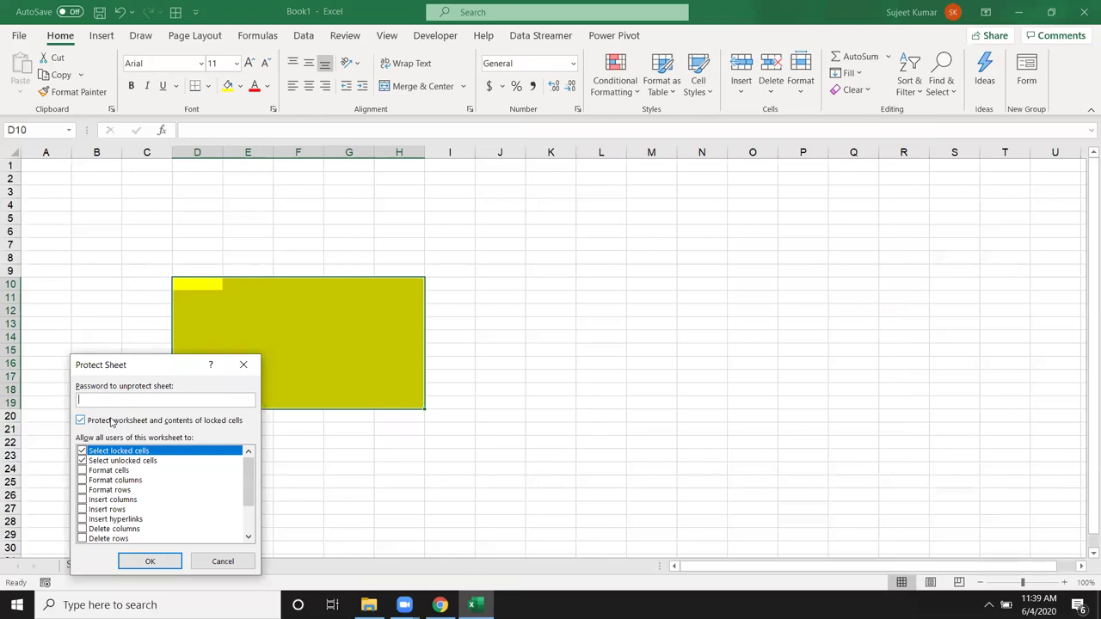
pyautogui.click(156, 563)
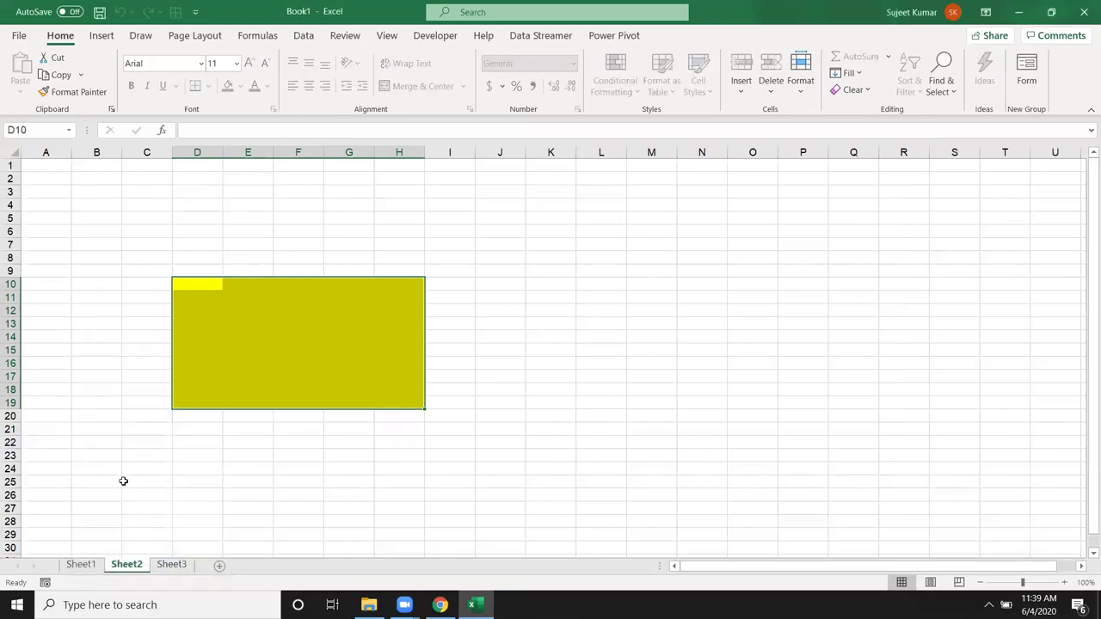
# Step: Test protection: C25 is blocked, G15 accepts 'mm', and a stray 'jn' in G11 is erased
pyautogui.doubleClick(123, 484)
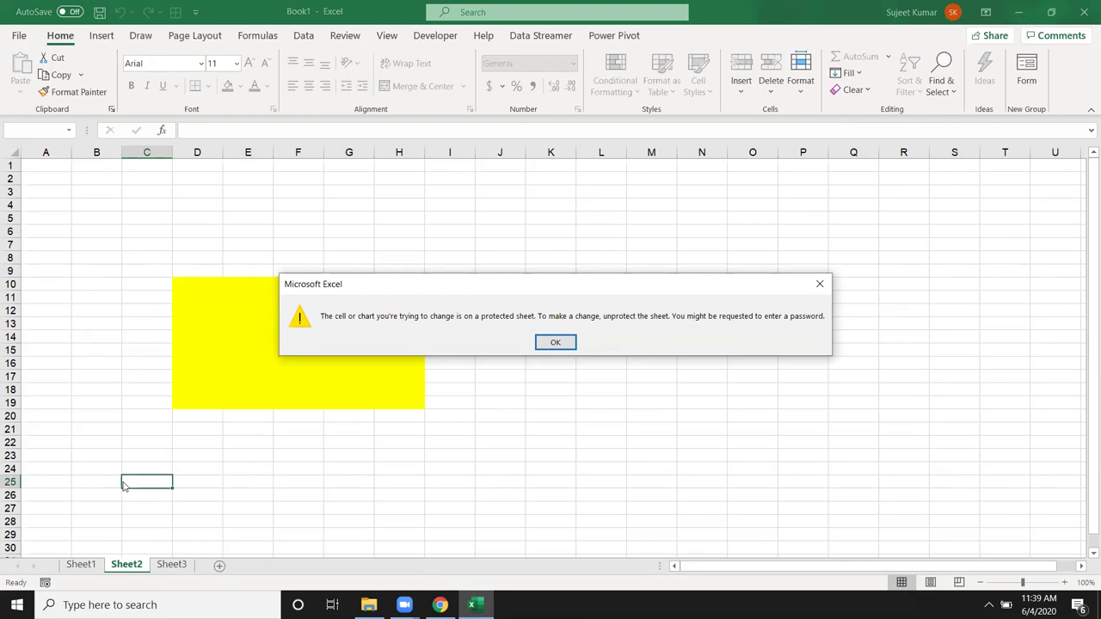
pyautogui.click(571, 342)
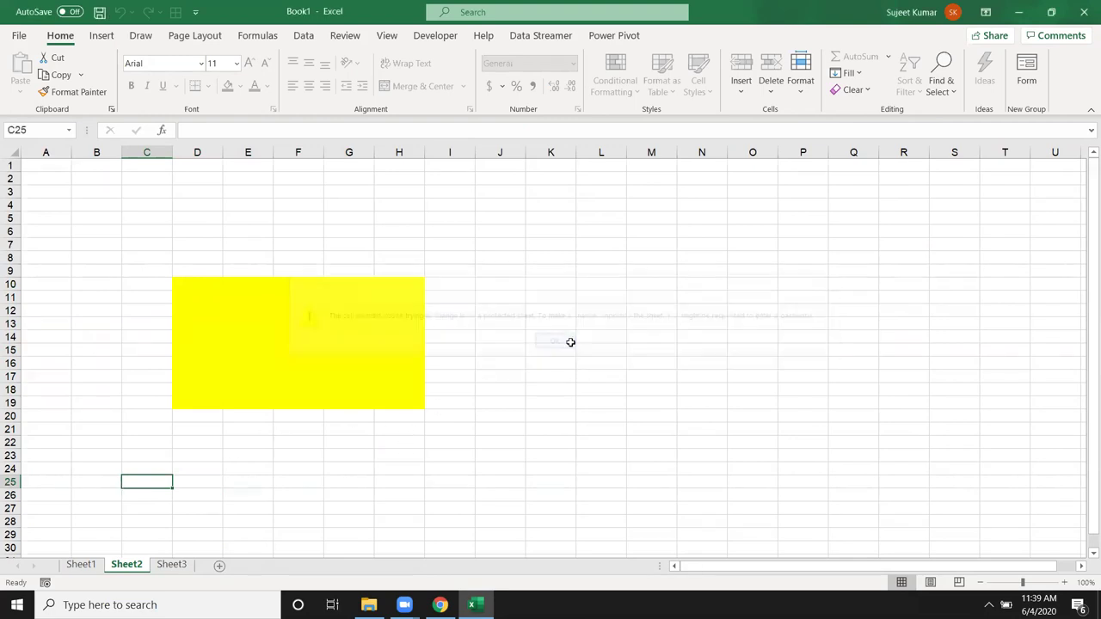
pyautogui.click(362, 344)
pyautogui.write('mm')
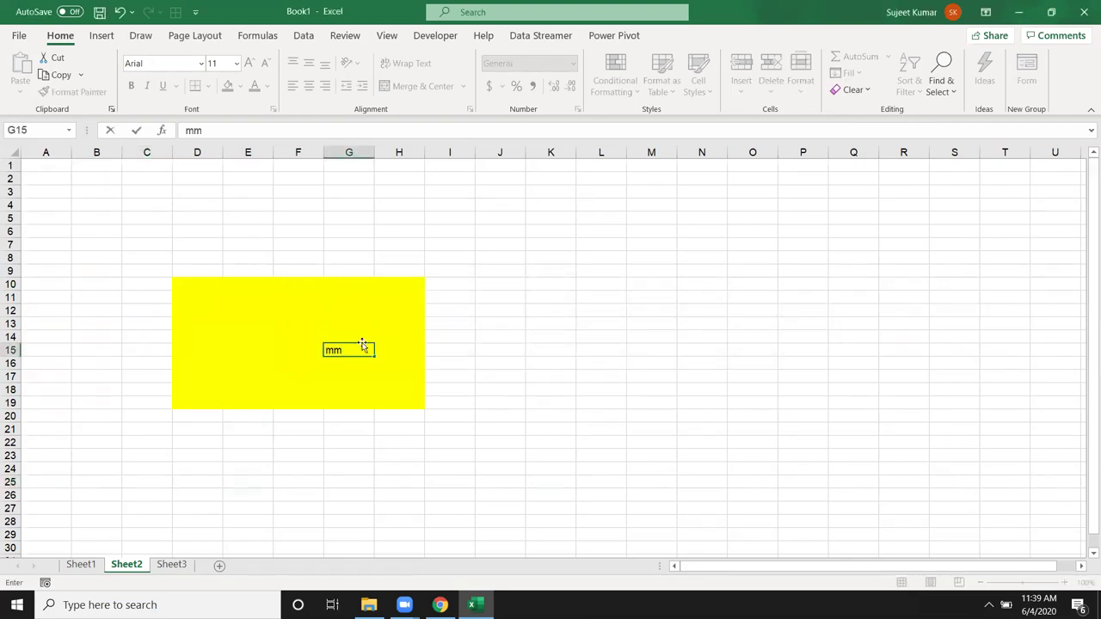
pyautogui.click(348, 295)
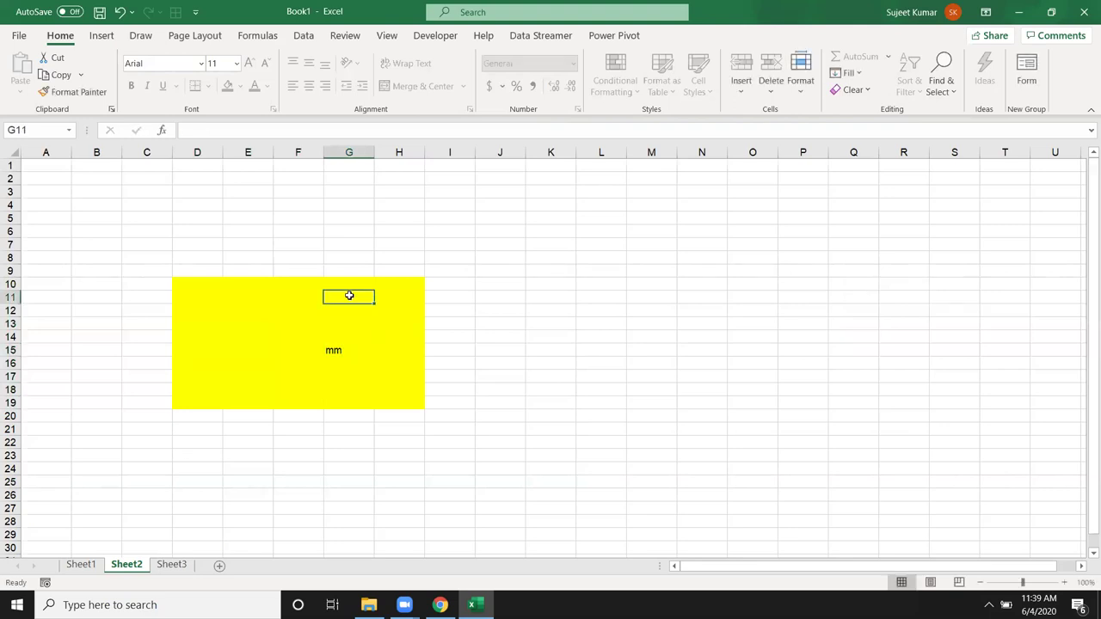
pyautogui.write('jn')
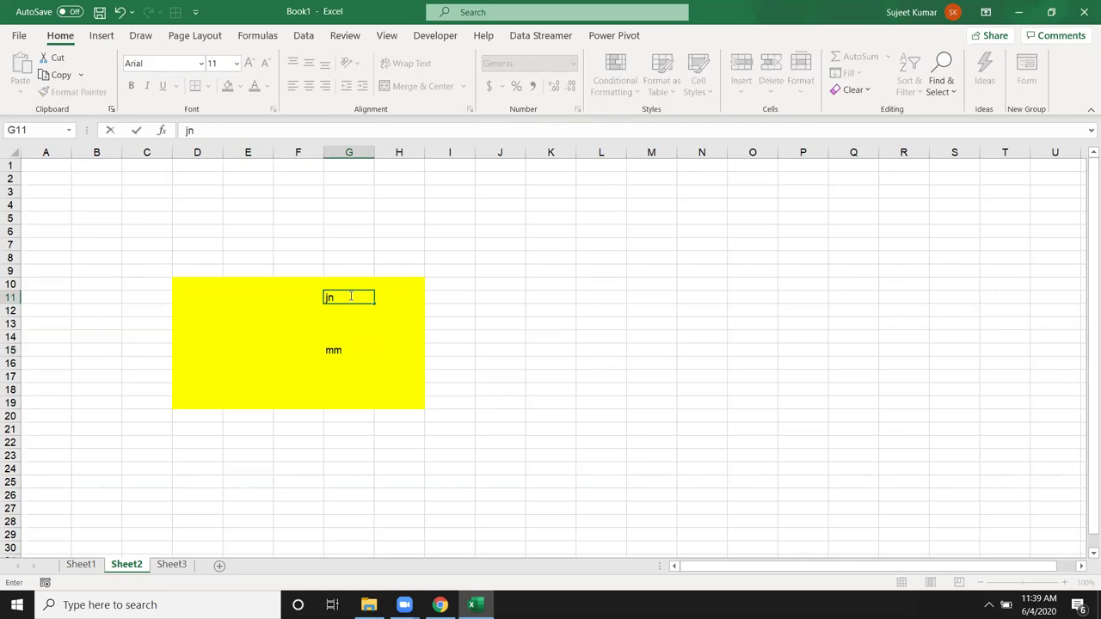
pyautogui.press('BackSpace')
pyautogui.press('BackSpace')
pyautogui.click(329, 388)
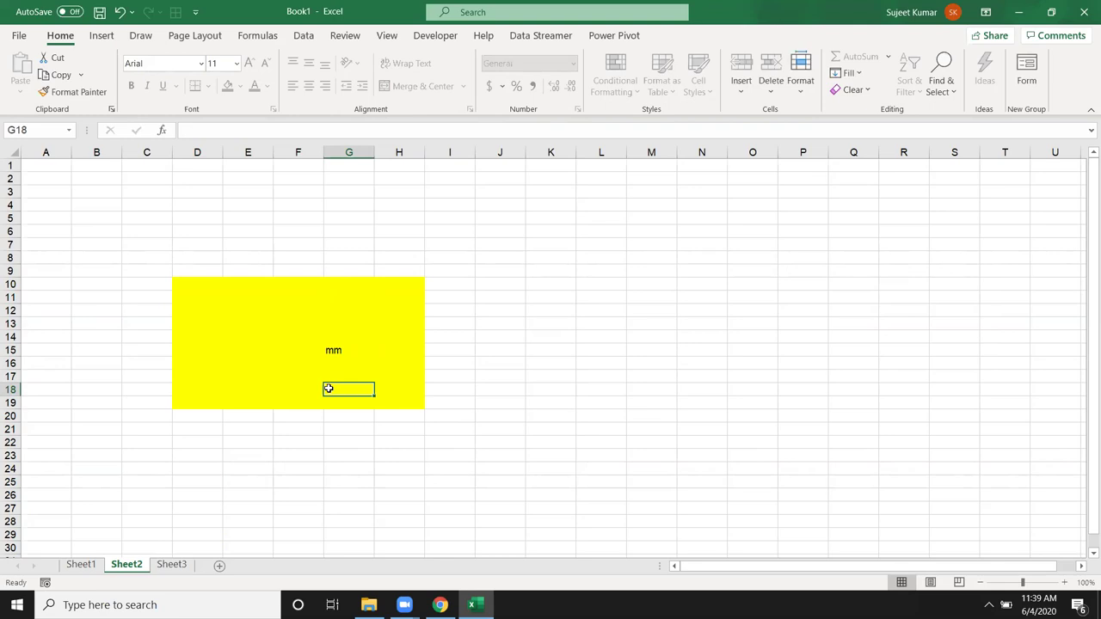
# Step: On Sheet3, fill G9:K19 with the standard red, then select the whole sheet
pyautogui.click(174, 566)
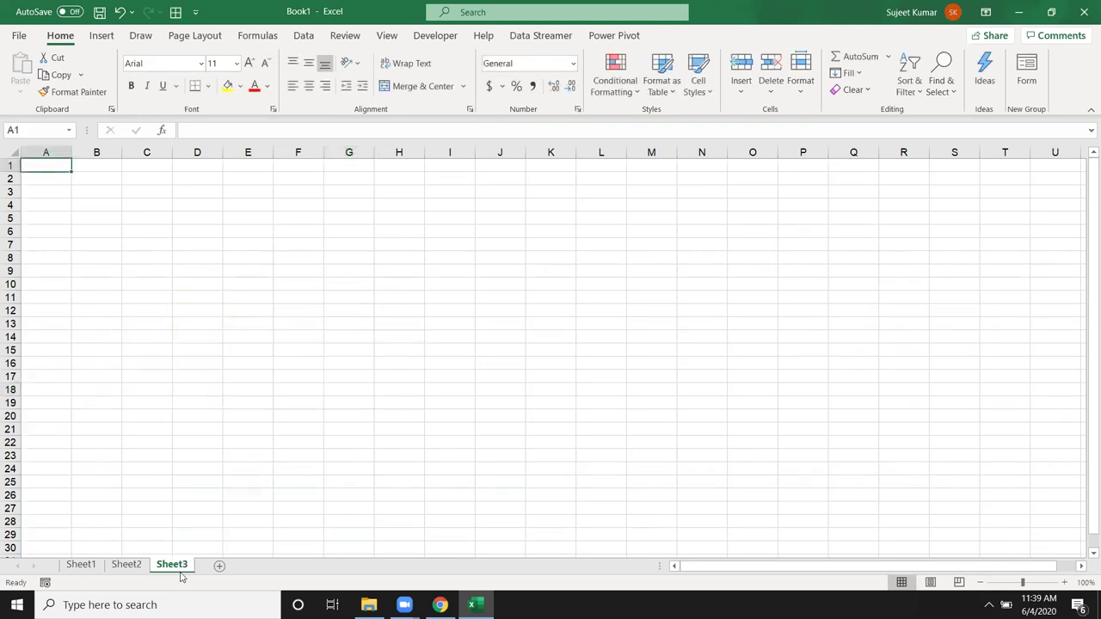
pyautogui.click(326, 265)
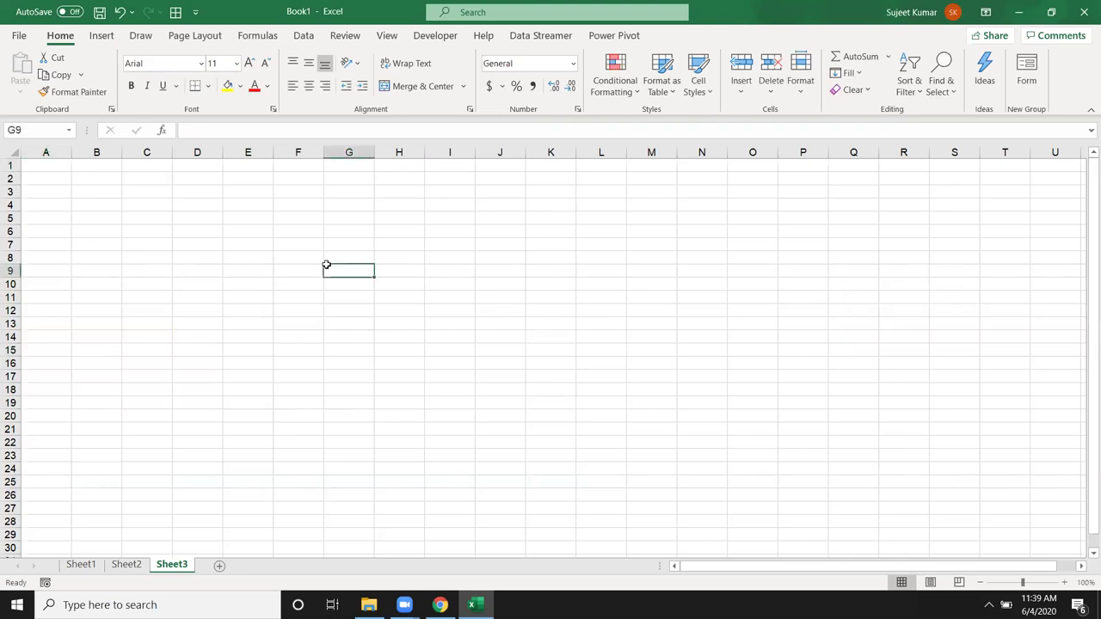
pyautogui.moveTo(325, 264); pyautogui.dragTo(559, 398)
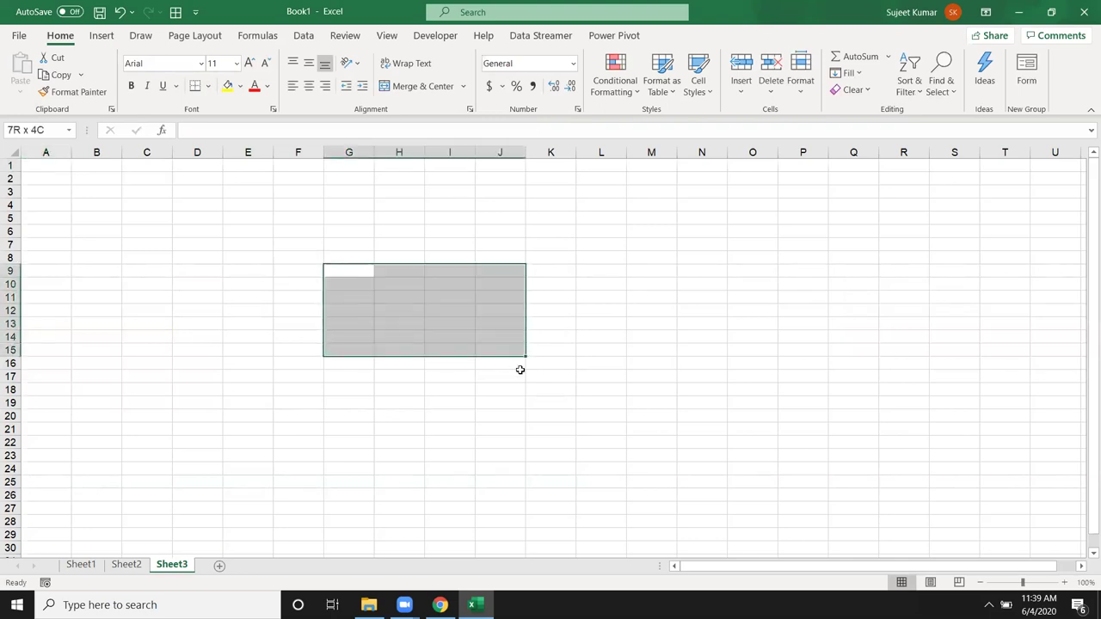
pyautogui.click(241, 91)
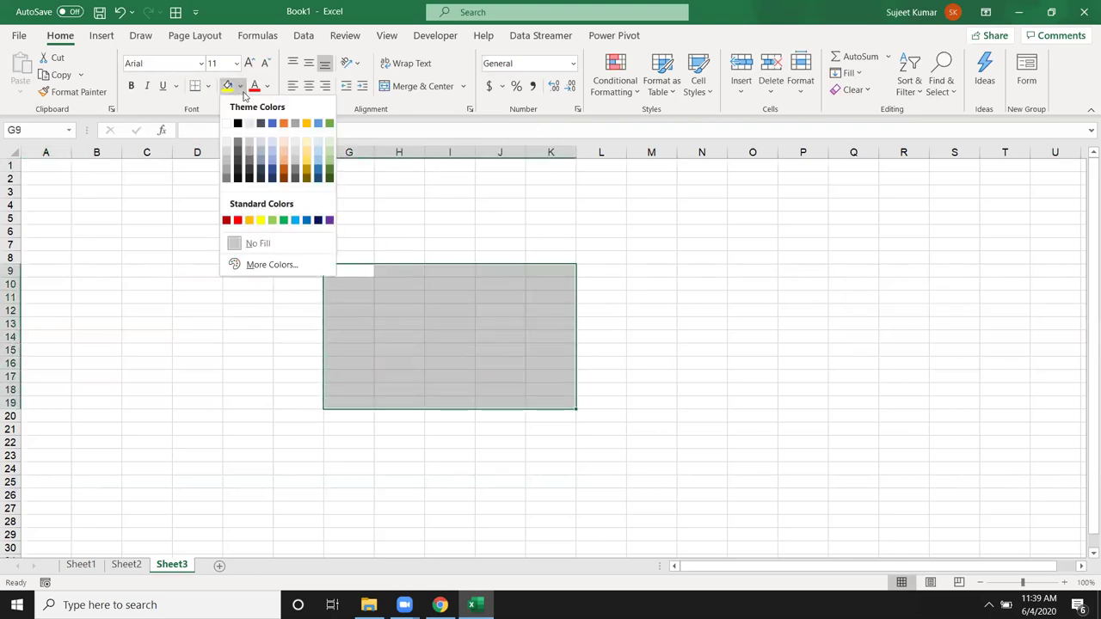
pyautogui.click(237, 220)
pyautogui.click(224, 315)
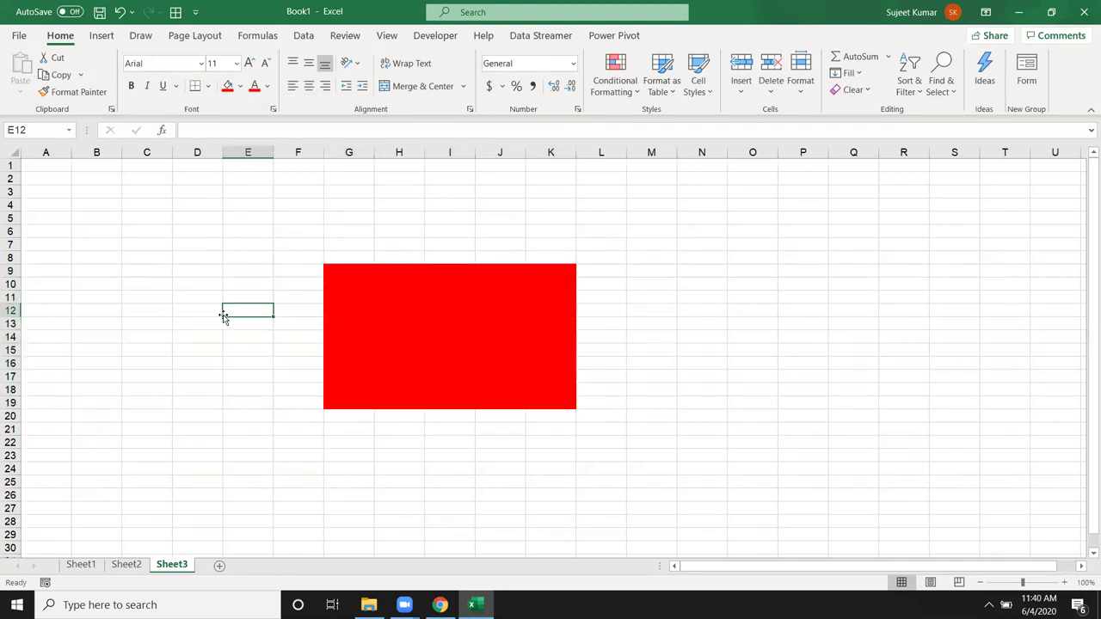
pyautogui.click(480, 294)
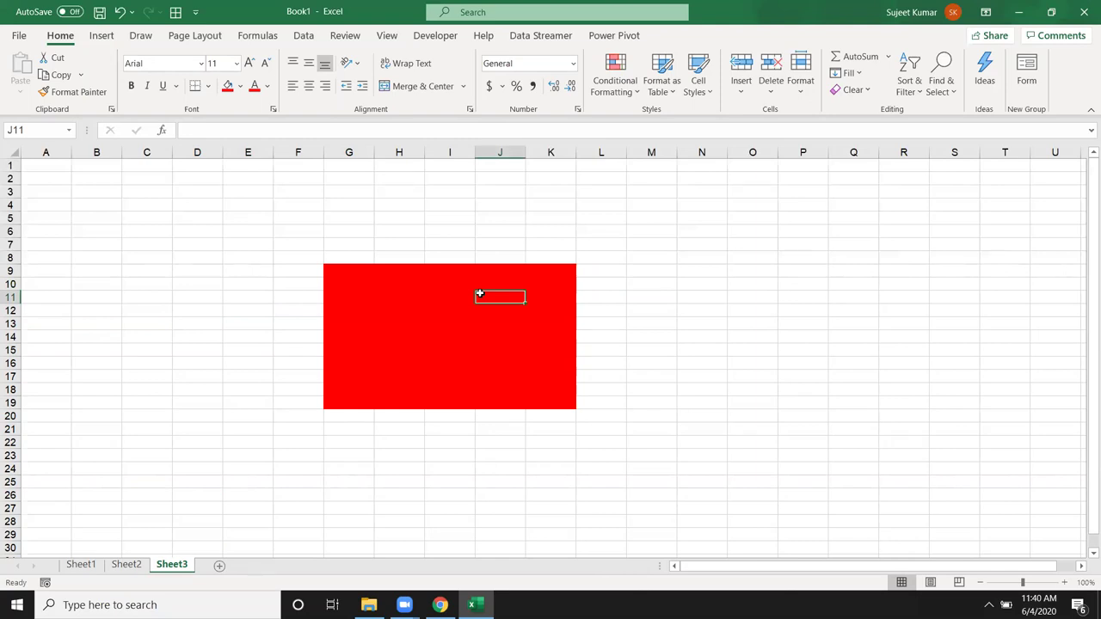
pyautogui.click(16, 154)
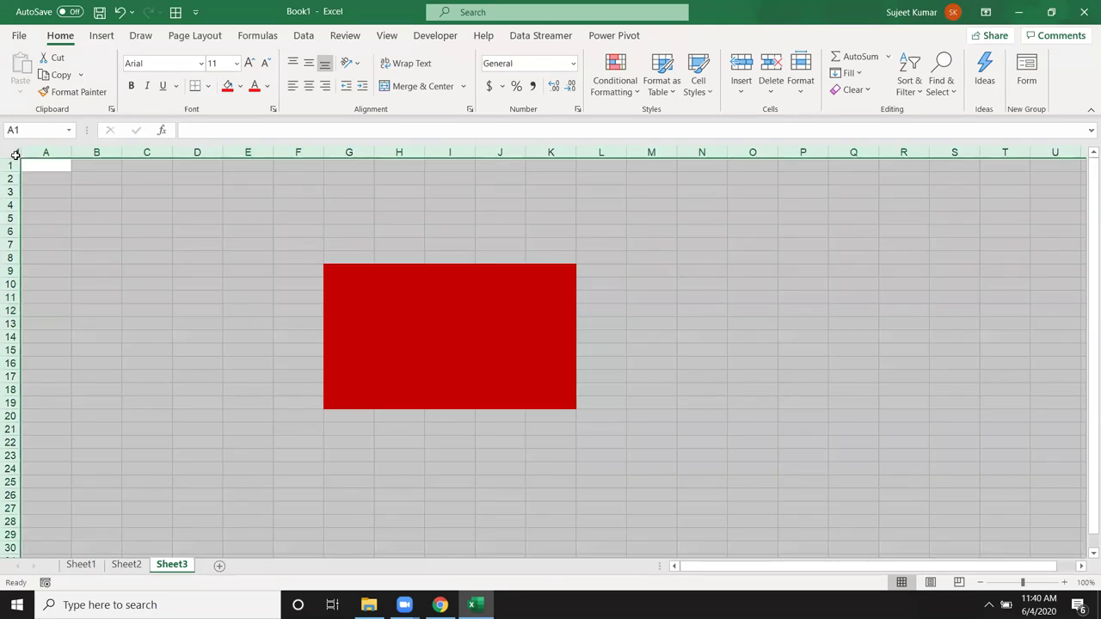
# Step: Clear the Locked option for all Sheet3 cells via Format Cells, then reselect G9:K19
pyautogui.rightClick(60, 209)
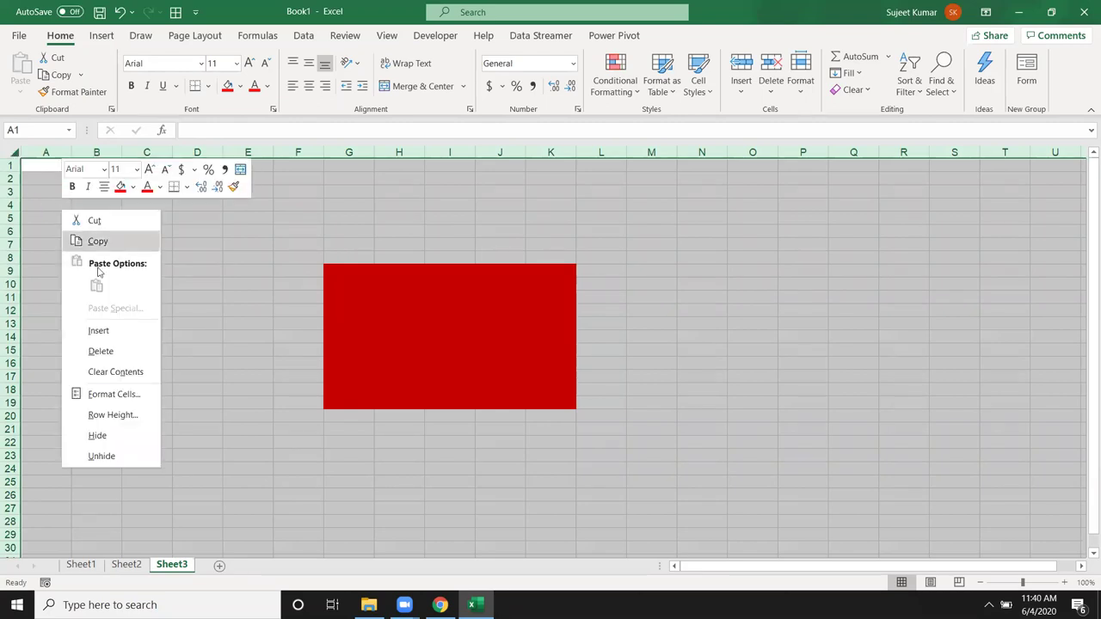
pyautogui.click(115, 395)
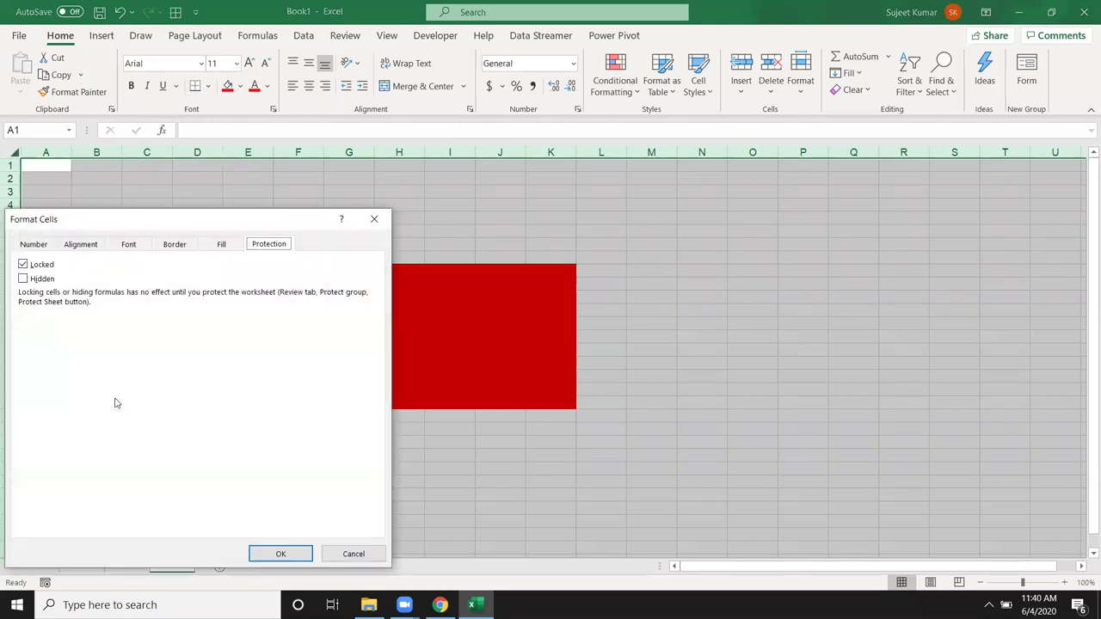
pyautogui.click(43, 266)
pyautogui.click(283, 555)
pyautogui.click(360, 359)
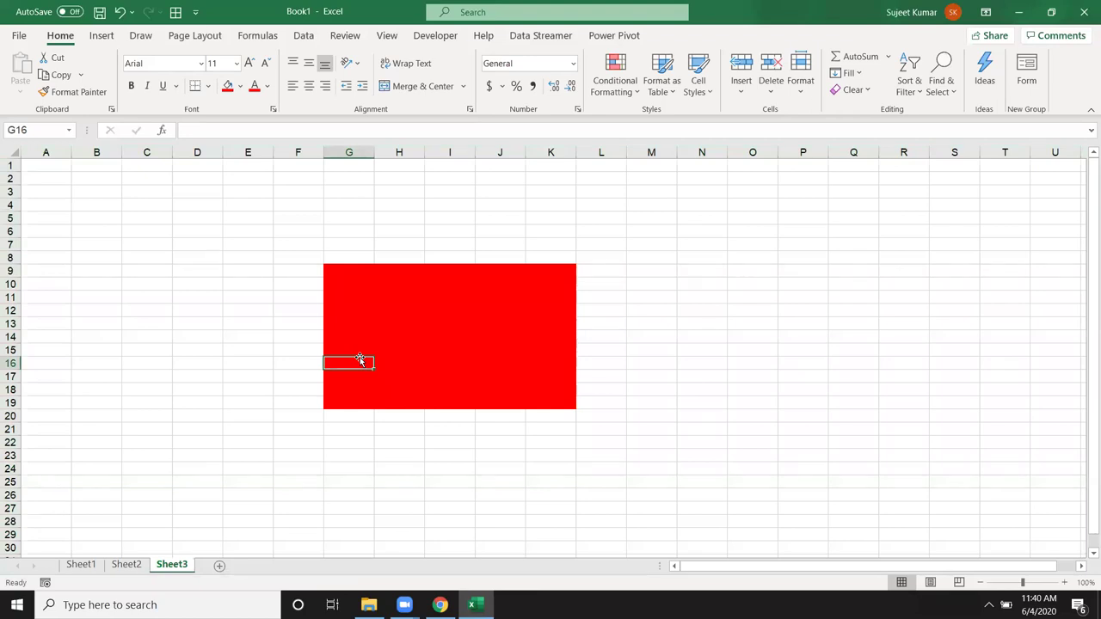
pyautogui.moveTo(333, 270); pyautogui.dragTo(539, 400)
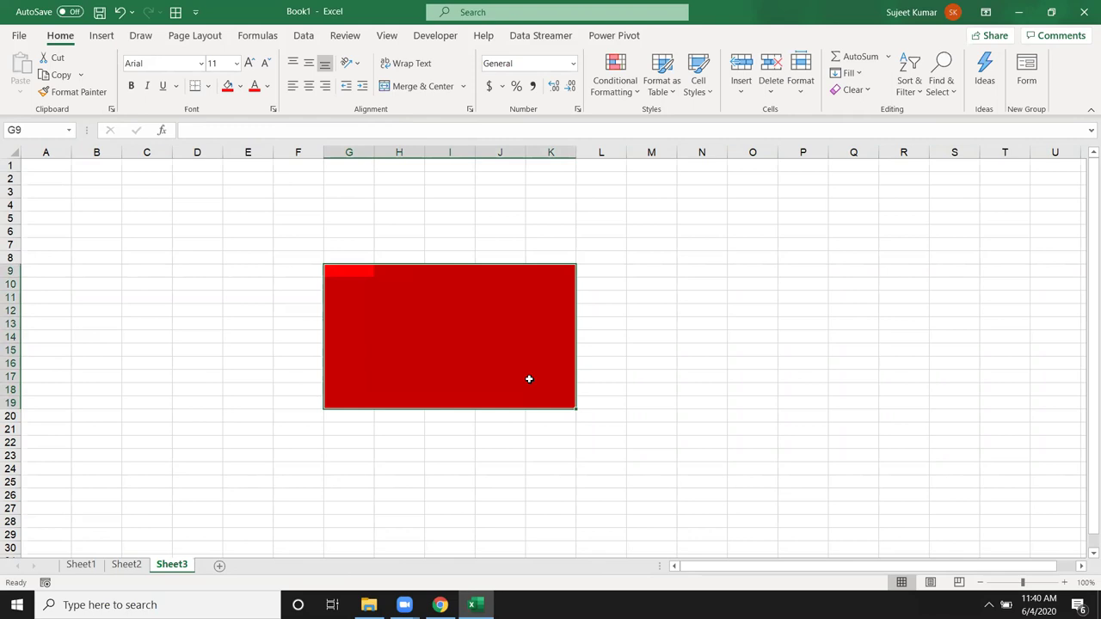
# Step: Turn on the Locked setting for the red G9:K19 block in Format Cells
pyautogui.rightClick(531, 382)
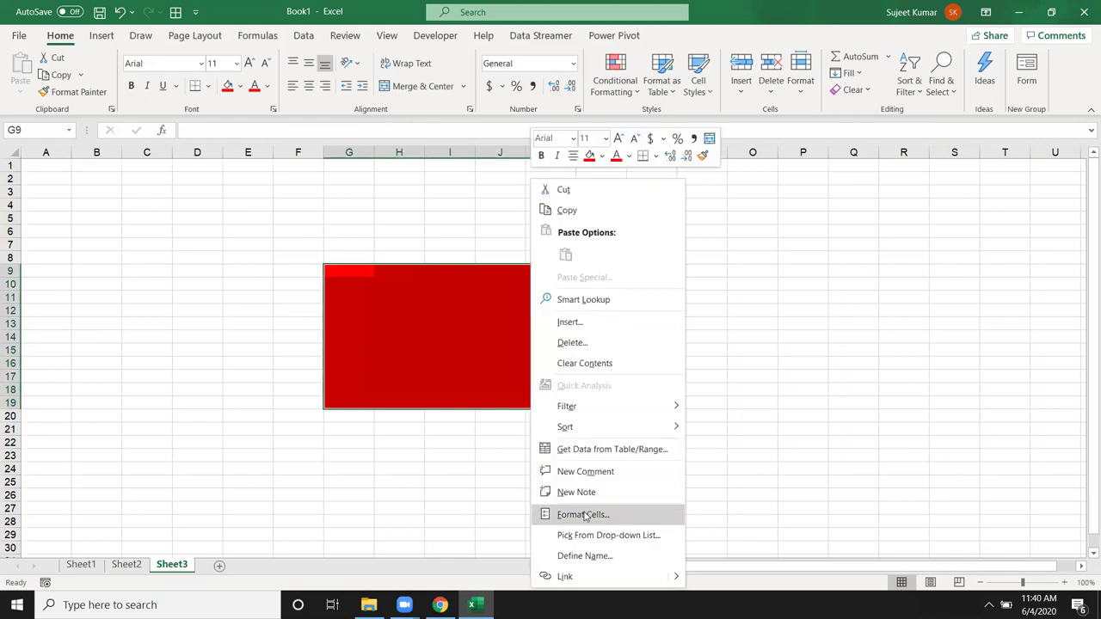
pyautogui.click(585, 516)
pyautogui.click(442, 284)
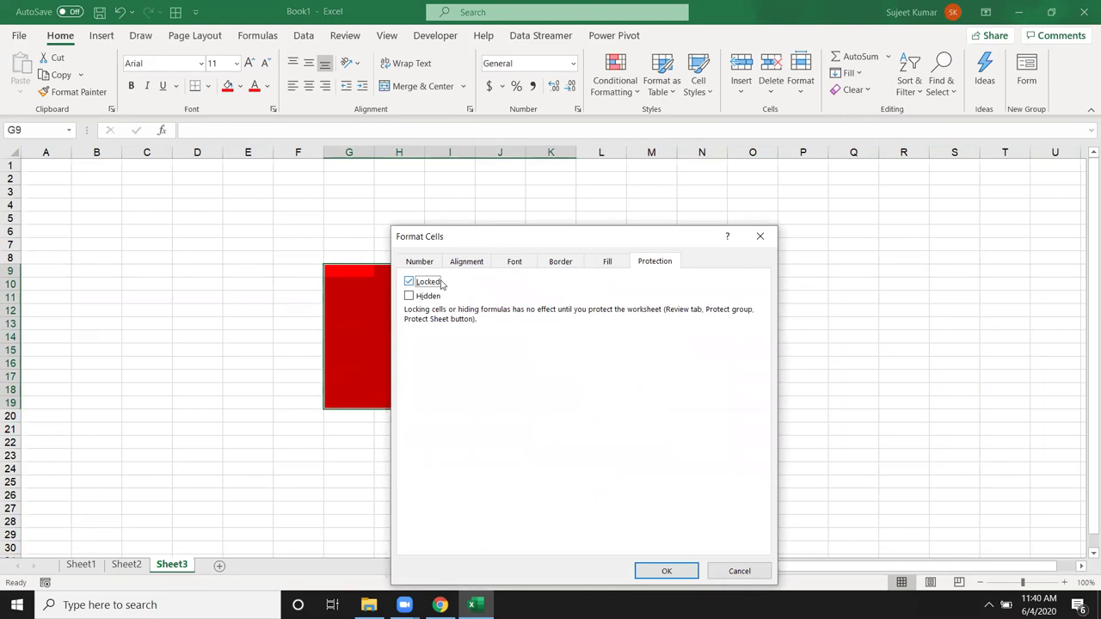
pyautogui.click(662, 570)
# Step: Protect Sheet3 with a password, then test-enter 'zxc' in the unlocked cell F25
pyautogui.click(305, 482)
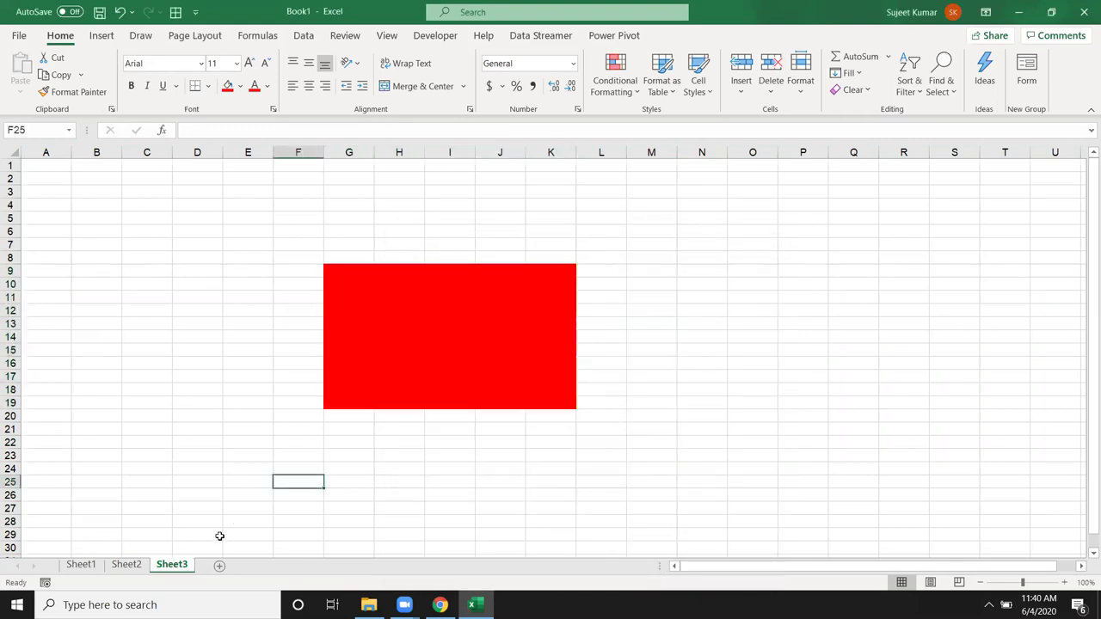
pyautogui.rightClick(181, 565)
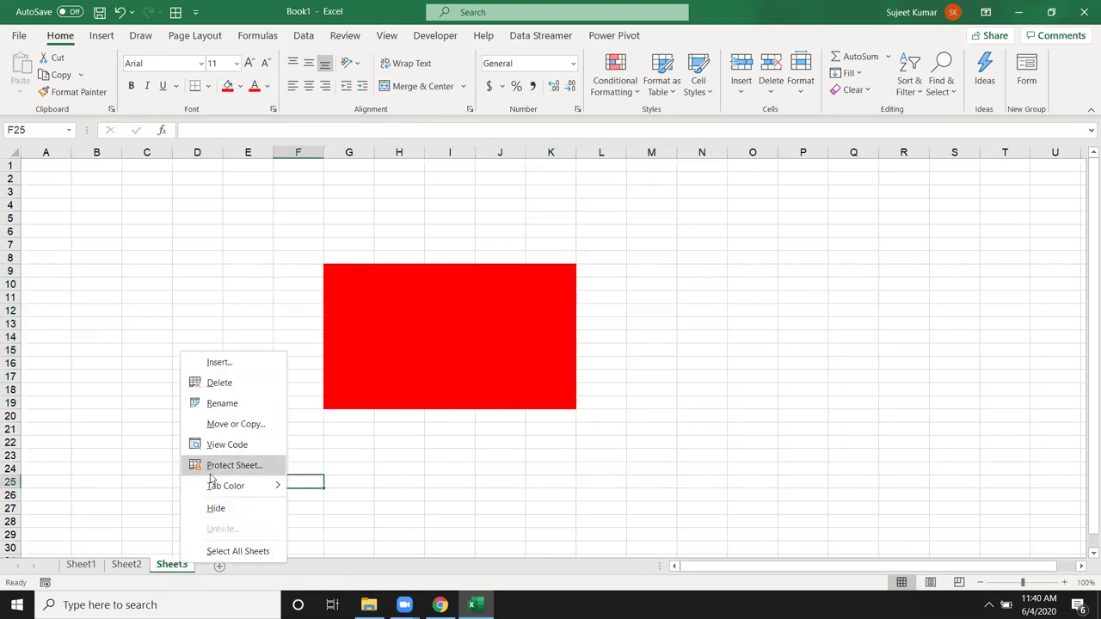
pyautogui.click(210, 473)
pyautogui.write('1')
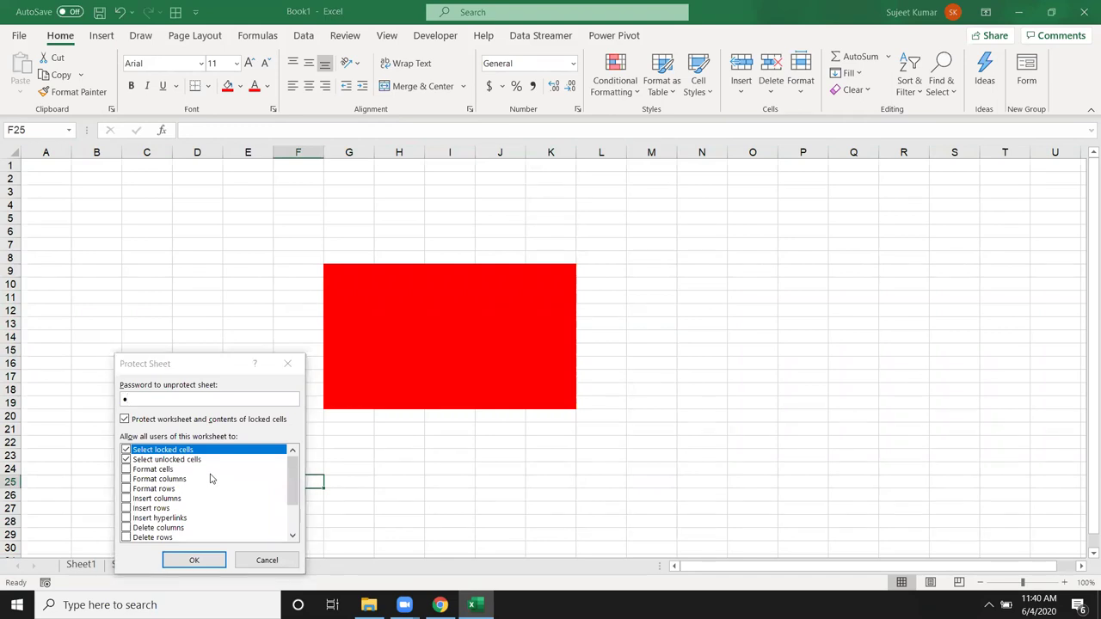
pyautogui.press('Return')
pyautogui.write('1')
pyautogui.press('Return')
pyautogui.write('zxc')
pyautogui.click(170, 443)
# Step: Enter 'sad' in C22, confirm locked cell G17 rejects a delete, then add Sheet4
pyautogui.write('sad')
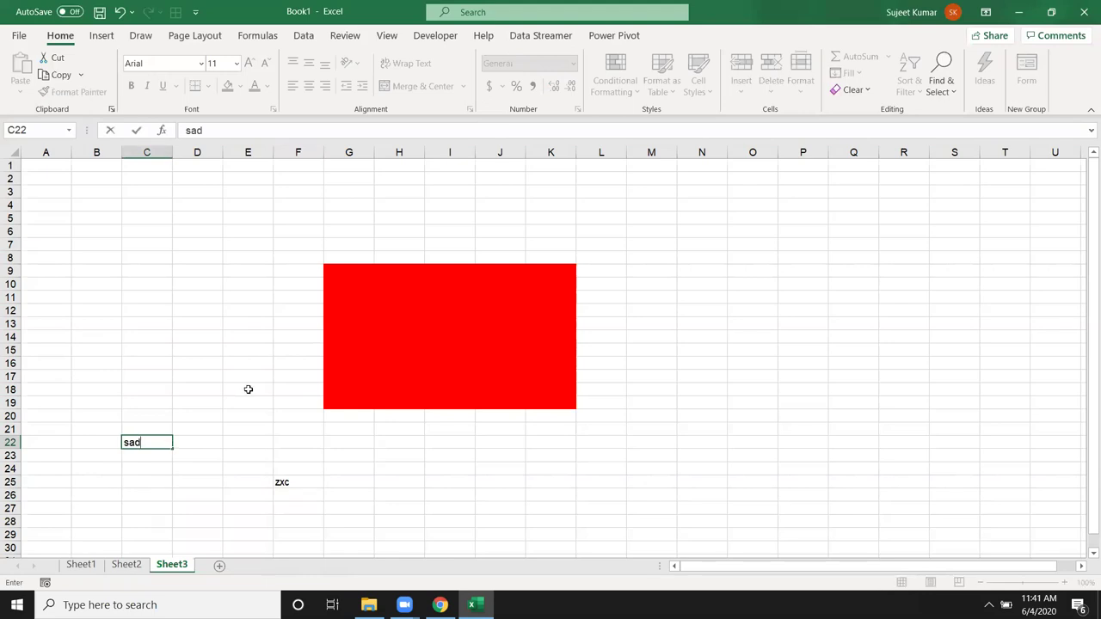
pyautogui.click(247, 388)
pyautogui.click(348, 375)
pyautogui.press('Delete')
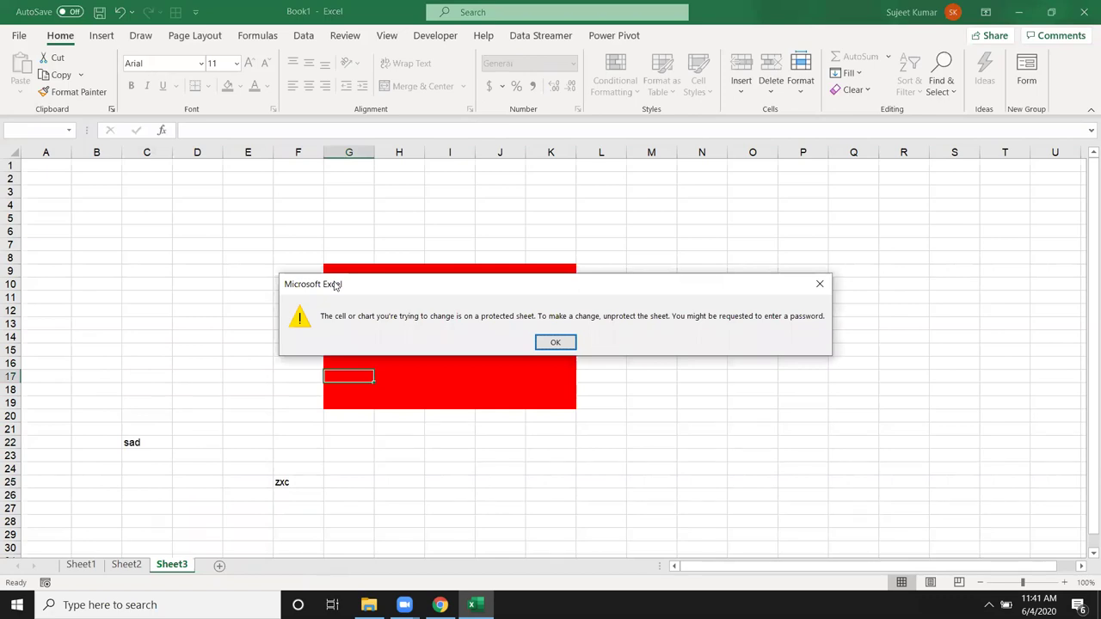
pyautogui.press('Return')
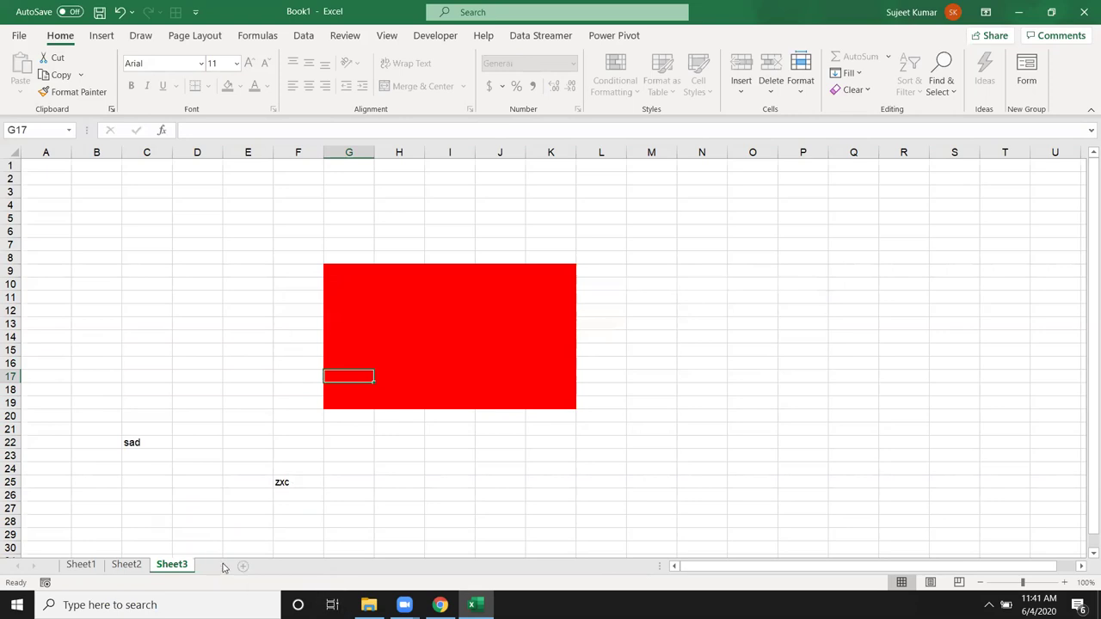
pyautogui.click(219, 565)
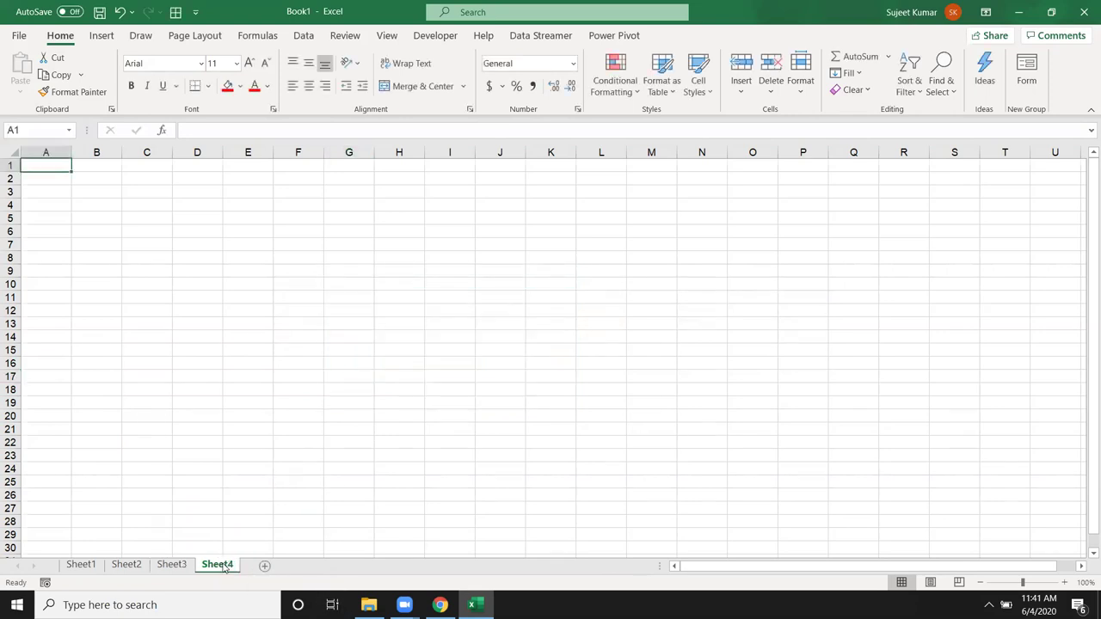
# Step: Enter headers Name, Qty and MRP in A1:C1, replacing the stray Roll entry
pyautogui.write('Name')
pyautogui.press('Tab')
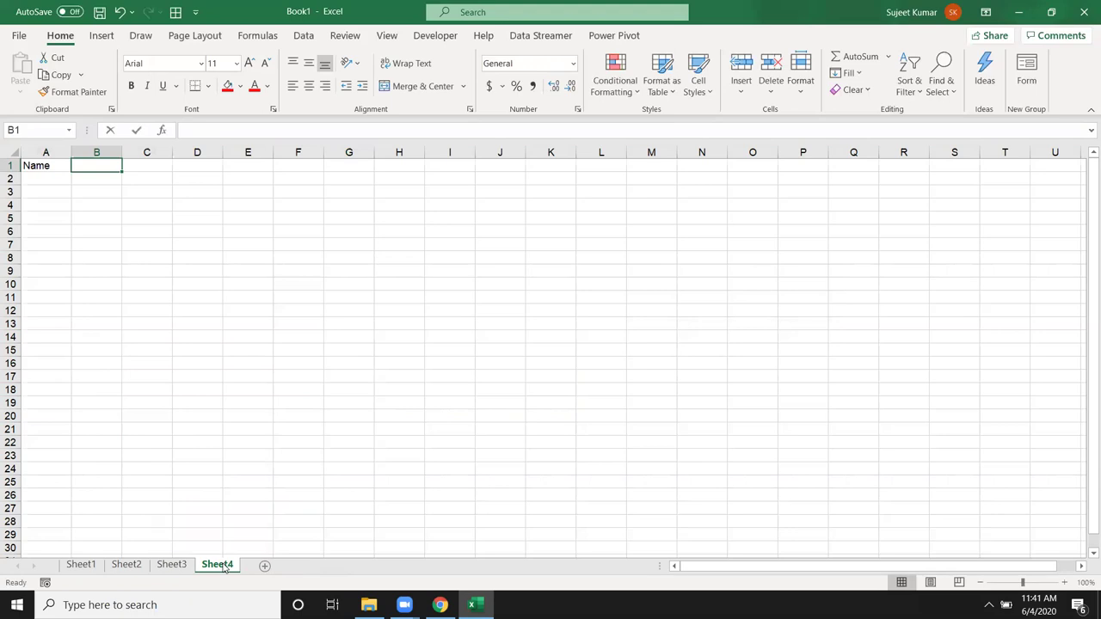
pyautogui.write('Qty')
pyautogui.press('Tab')
pyautogui.write('Ro')
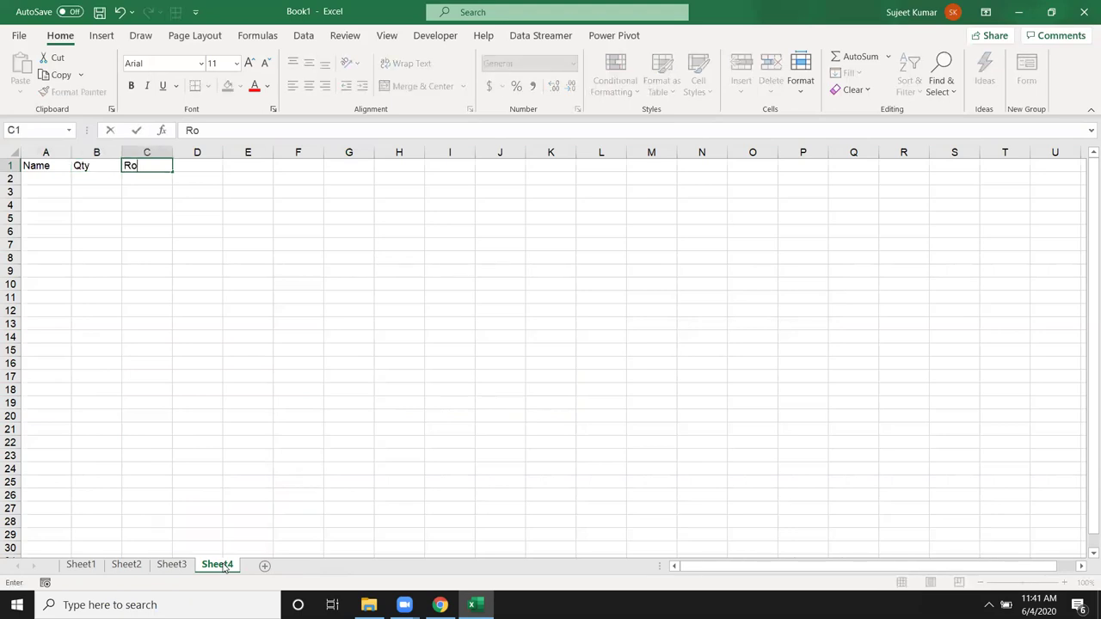
pyautogui.write('ll')
pyautogui.press('Tab')
pyautogui.write('Mar')
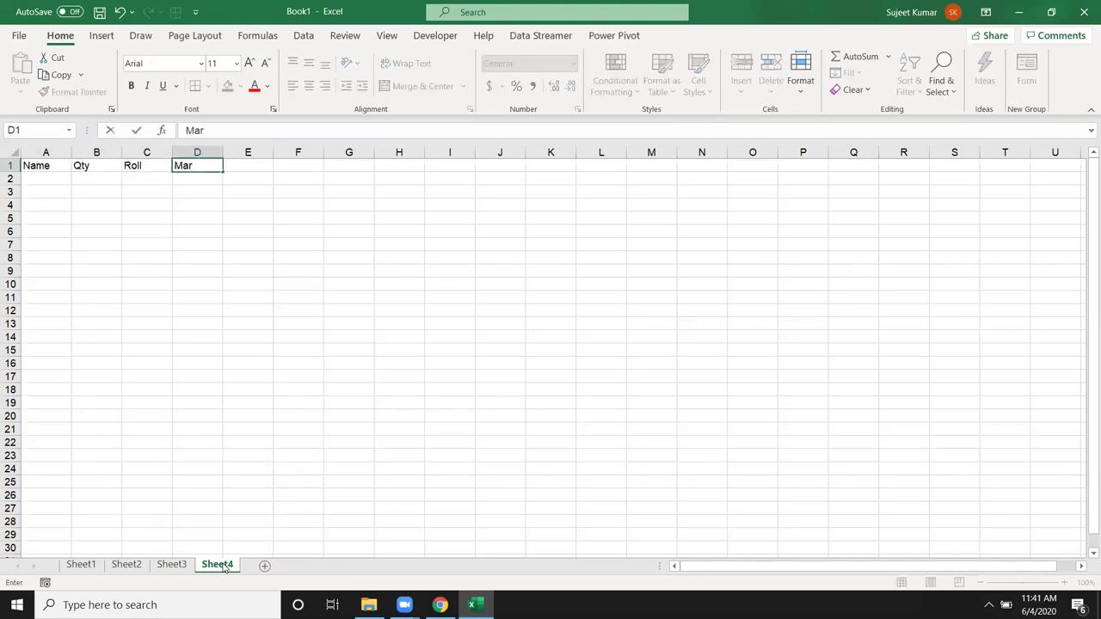
pyautogui.write('ks')
pyautogui.press('Return')
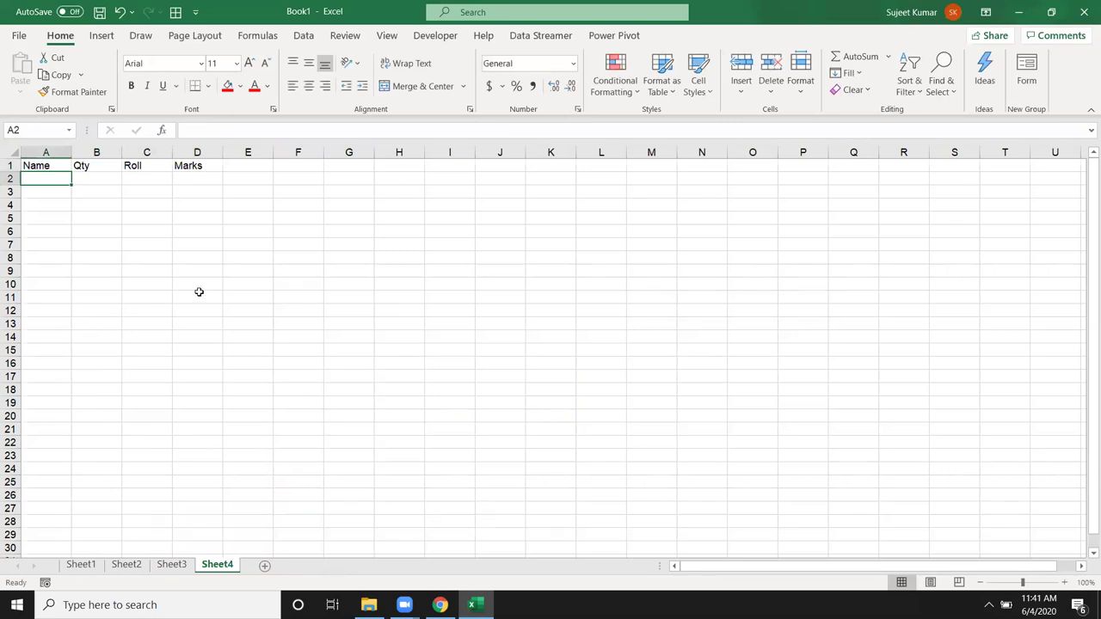
pyautogui.click(146, 165)
pyautogui.write('MRP')
pyautogui.press('Tab')
pyautogui.write('Q')
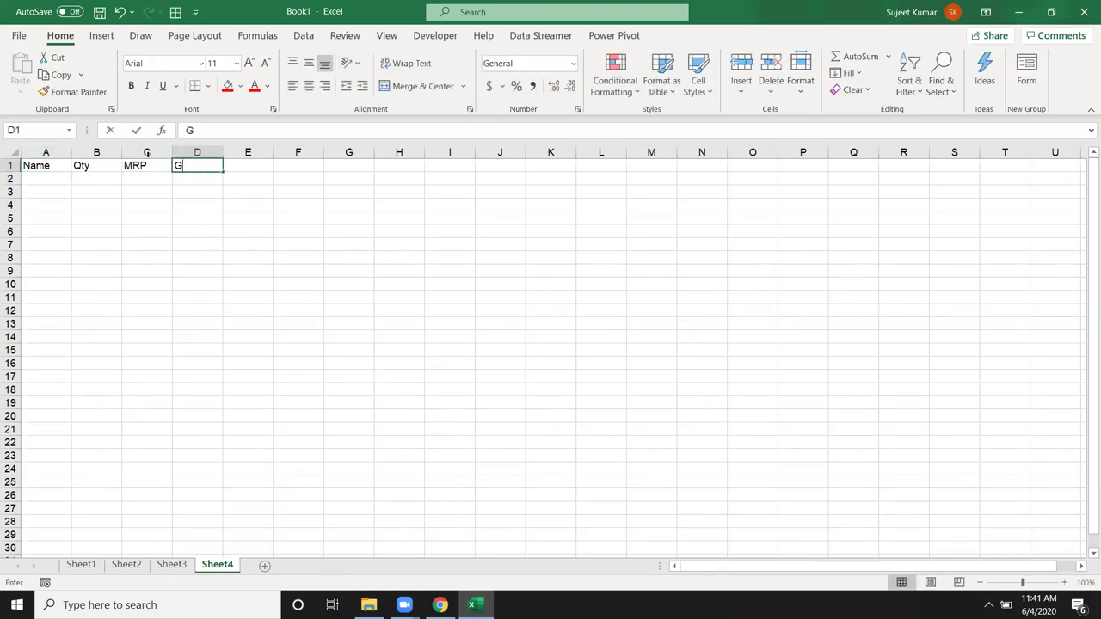
pyautogui.press('BackSpace')
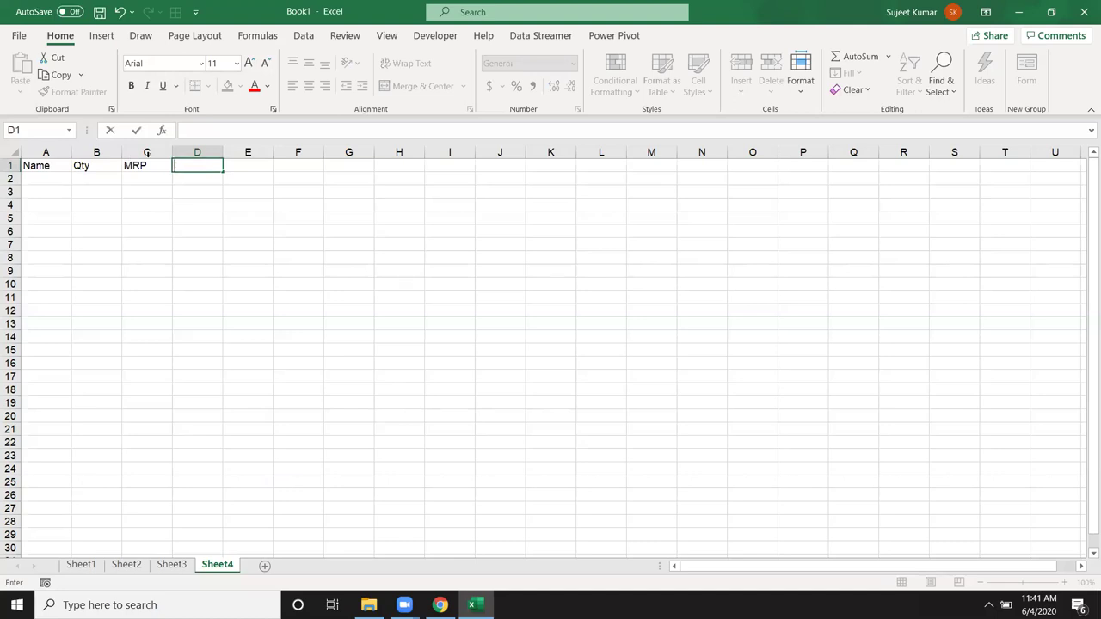
# Step: Enter headers Amt, GST, Com, Total, Date and Time across D1:I1
pyautogui.write('Amt')
pyautogui.press('Tab')
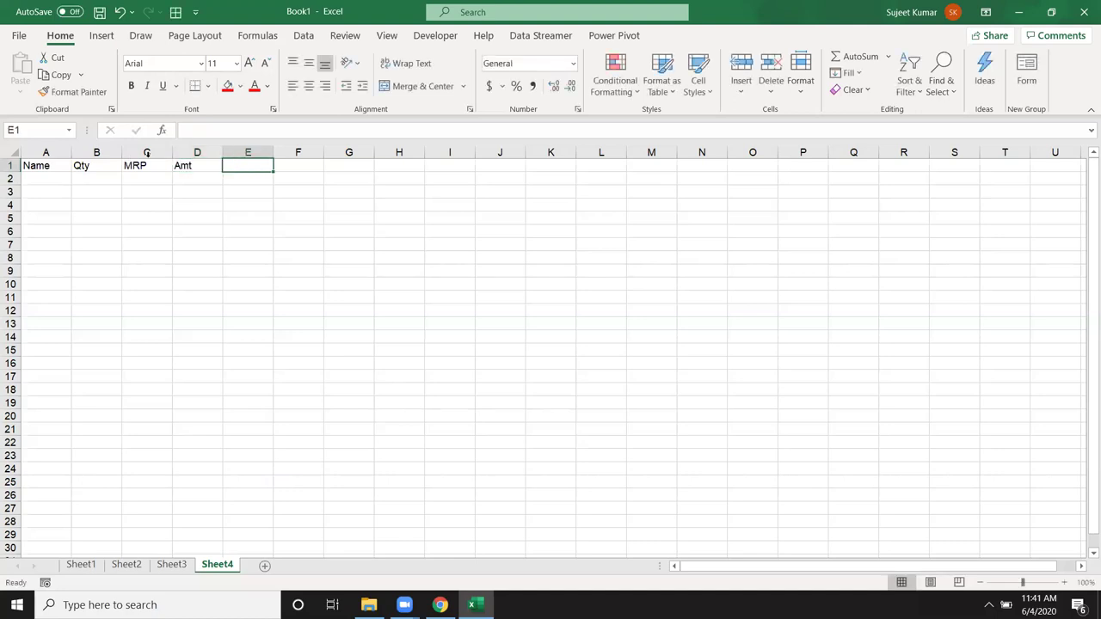
pyautogui.write('GST')
pyautogui.press('Tab')
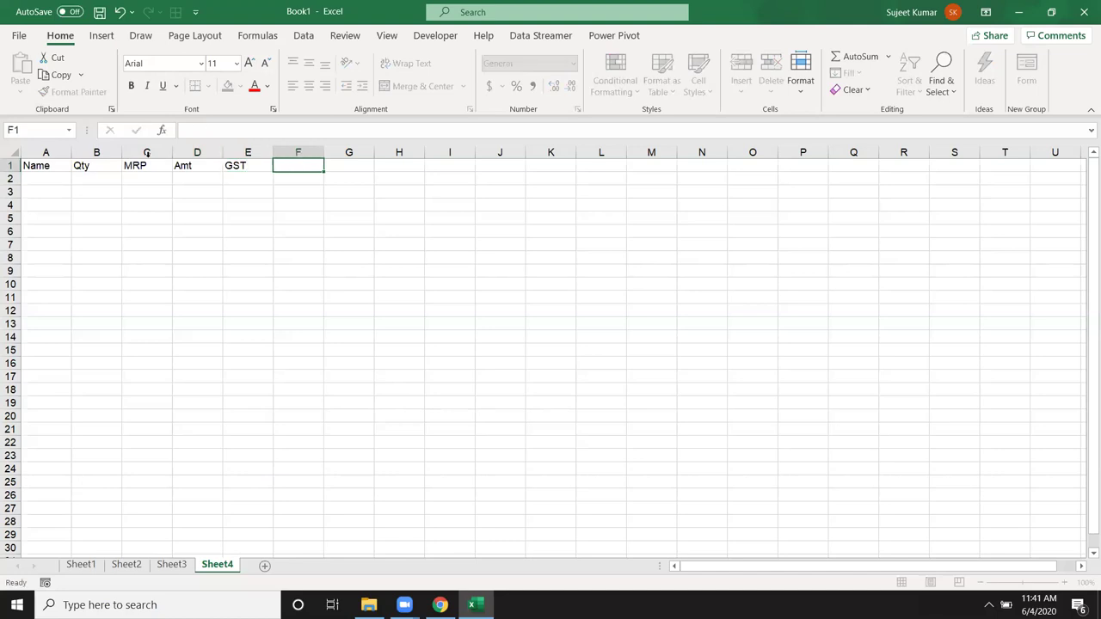
pyautogui.write('Com')
pyautogui.press('Tab')
pyautogui.write('Tota')
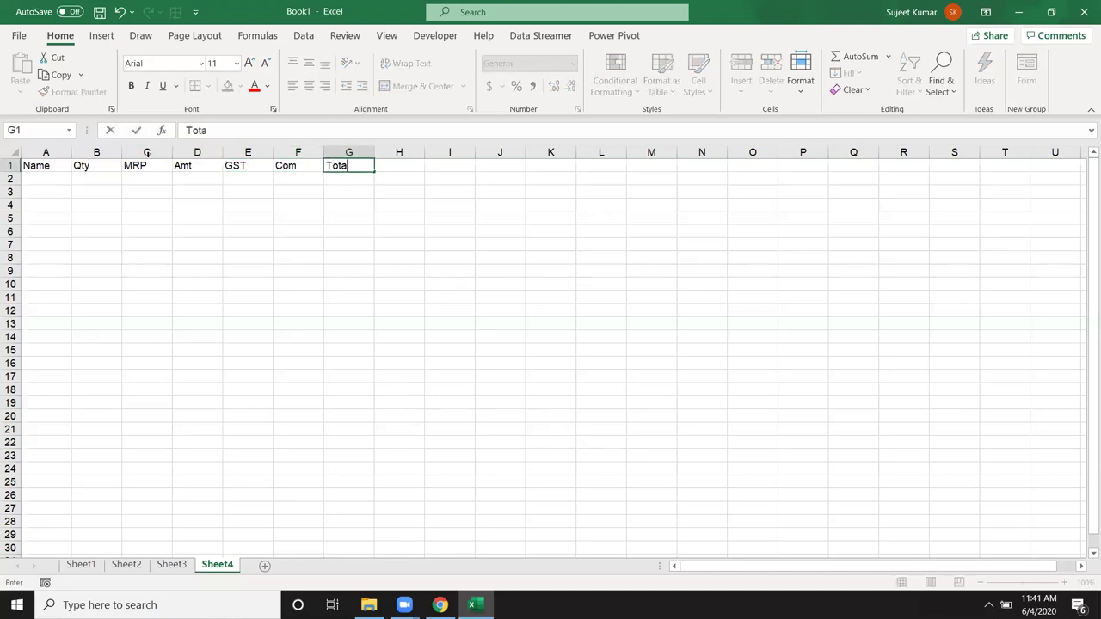
pyautogui.write('l')
pyautogui.press('Tab')
pyautogui.write('Date')
pyautogui.press('Tab')
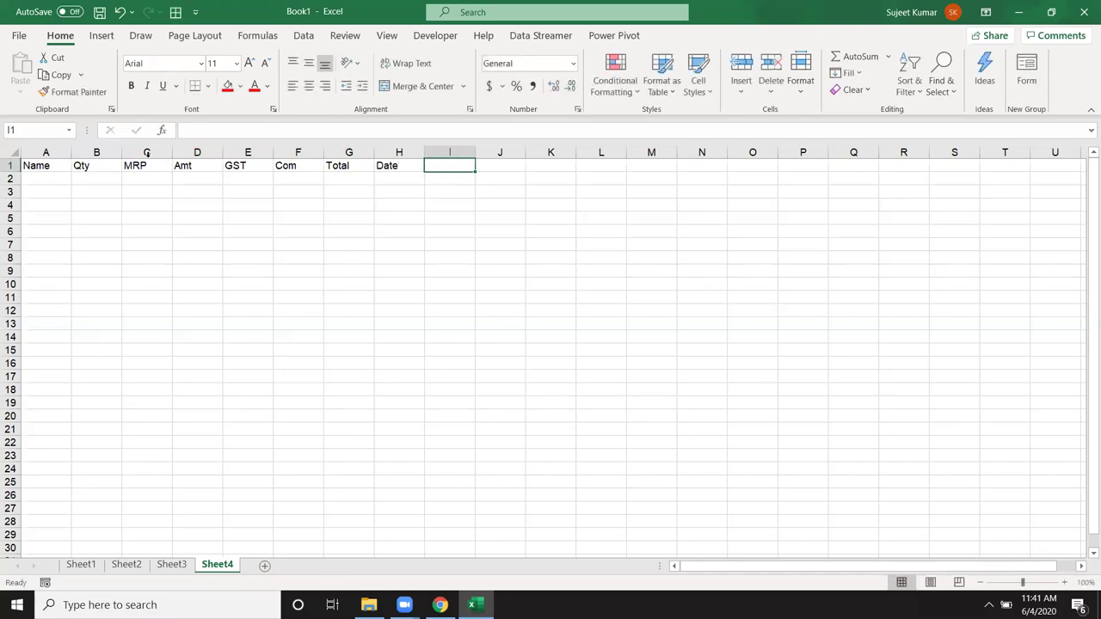
pyautogui.write('Time')
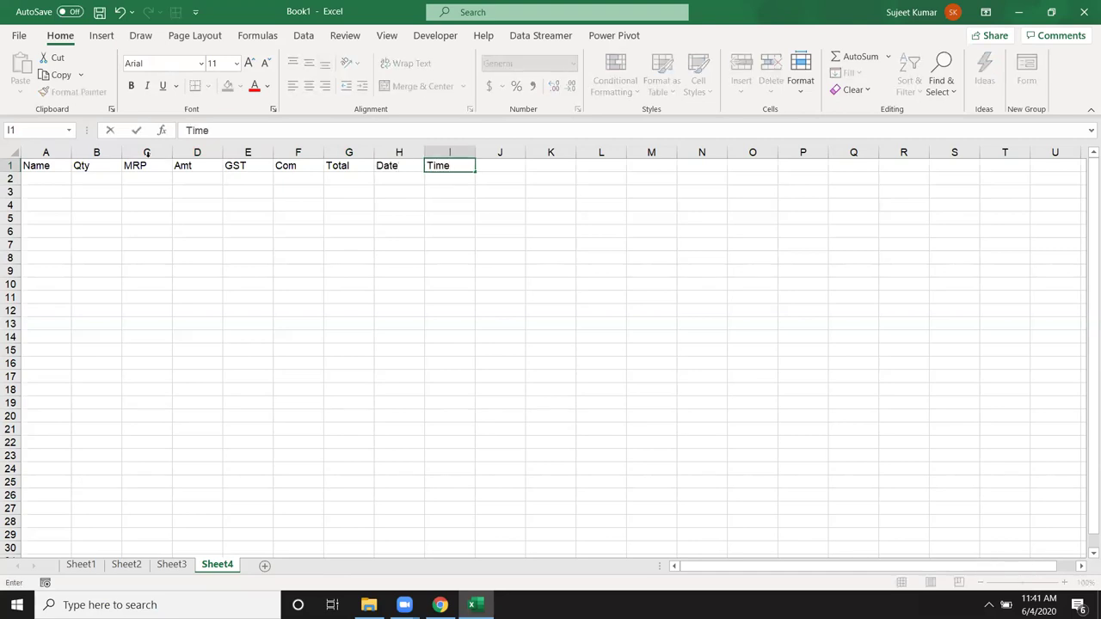
pyautogui.press('Return')
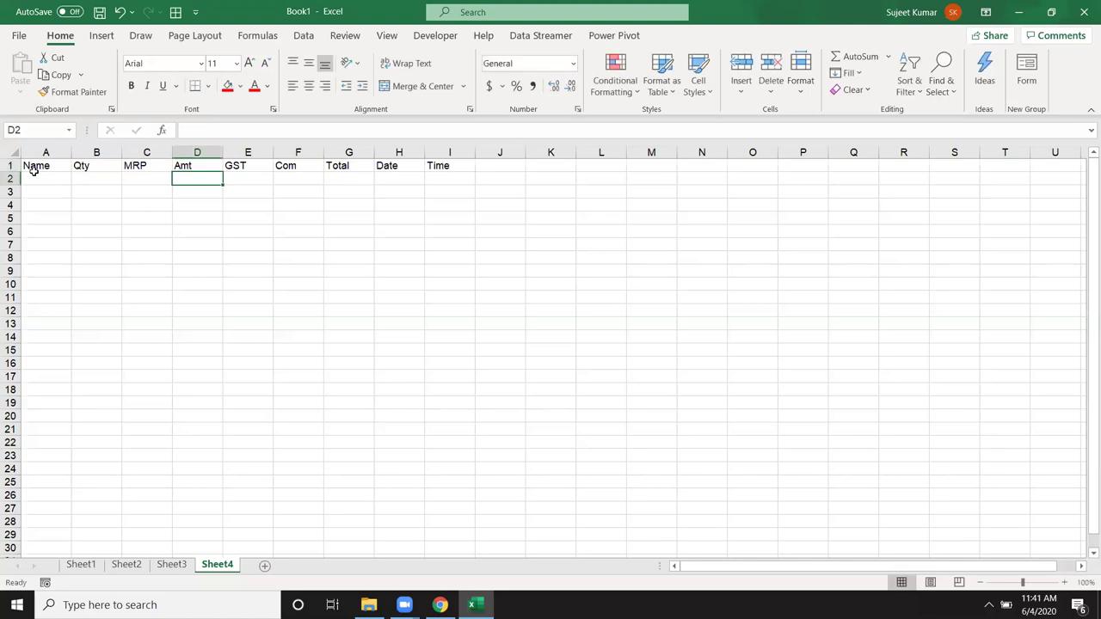
# Step: Enter the Amt formula =B2*C2 in D2
pyautogui.write('=')
pyautogui.press('Left')
pyautogui.press('Left')
pyautogui.press('Left')
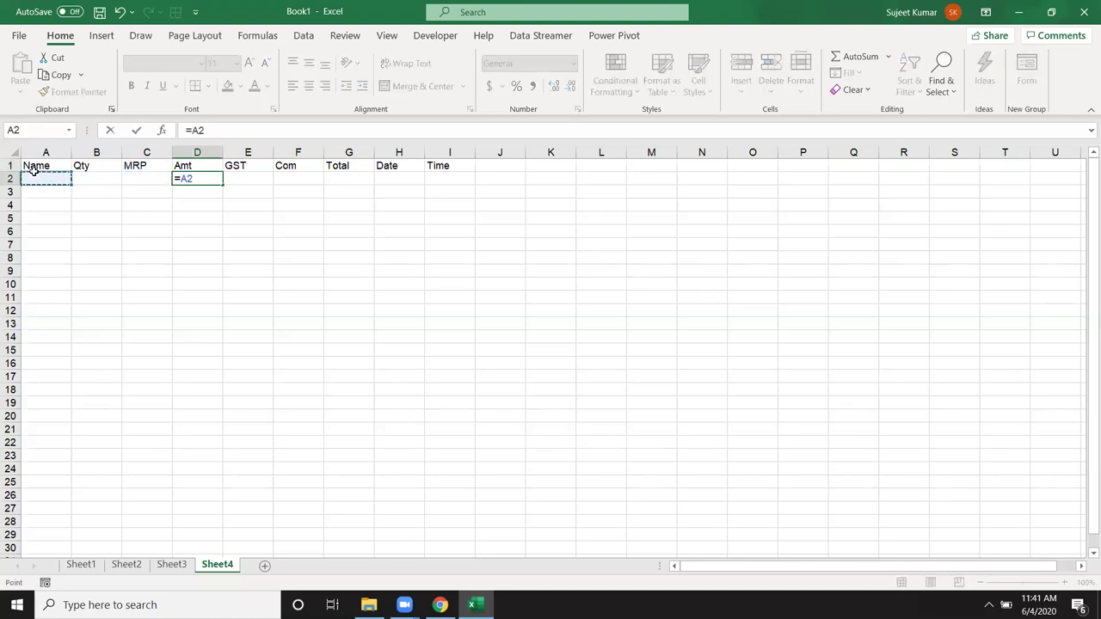
pyautogui.press('Right')
pyautogui.write('*')
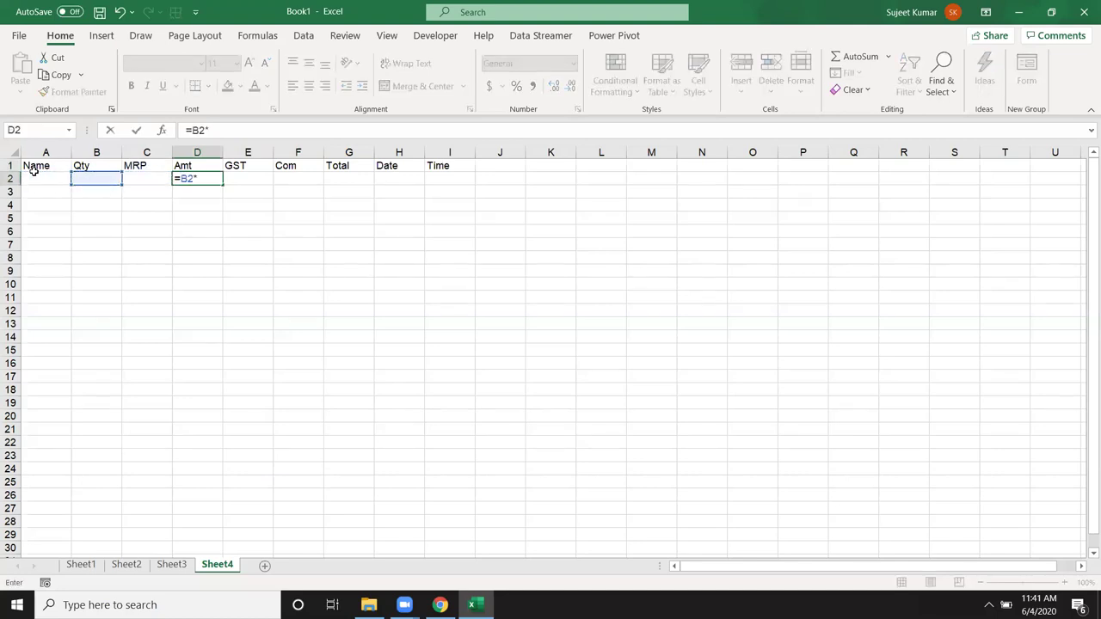
pyautogui.press('Left')
pyautogui.press('Return')
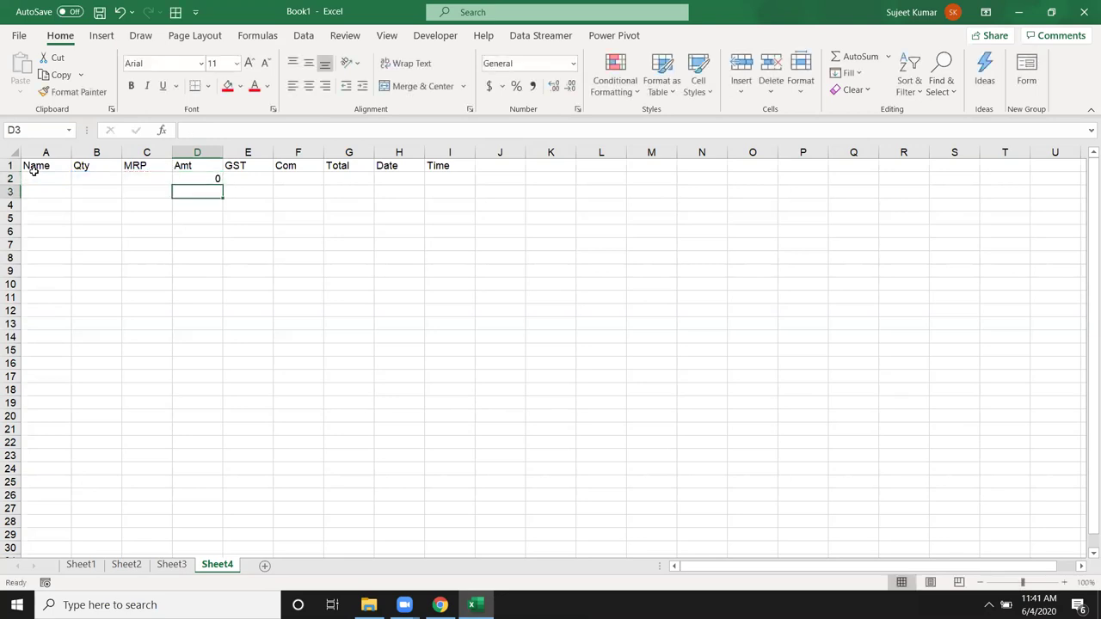
# Step: Enter the GST formula =D2*18% in E2
pyautogui.press('Up')
pyautogui.press('Right')
pyautogui.write('=')
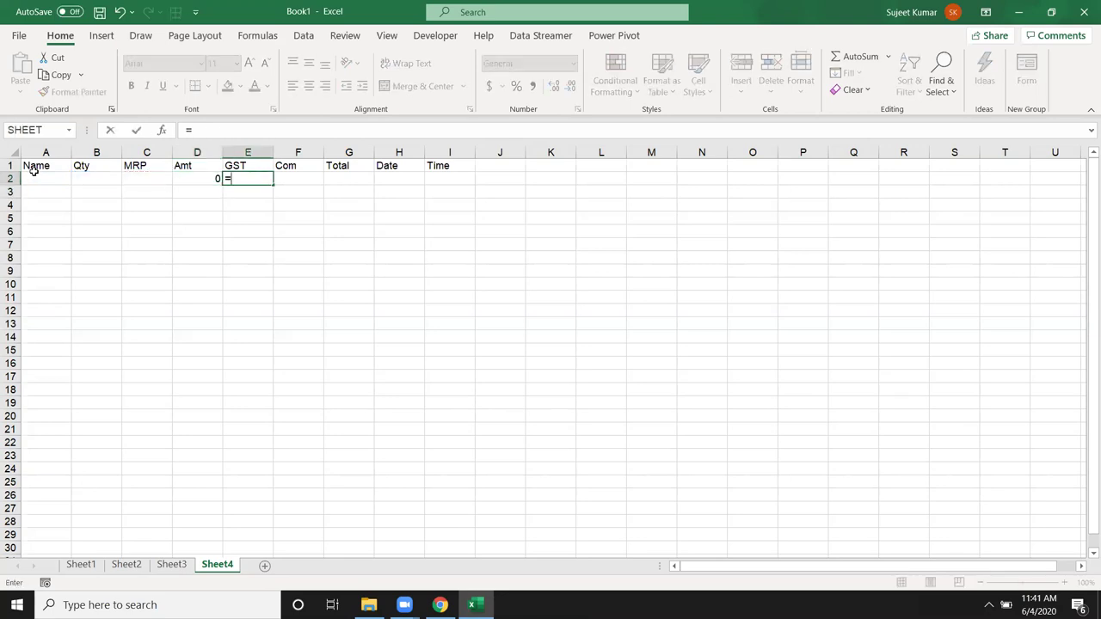
pyautogui.press('Left')
pyautogui.write('*18%')
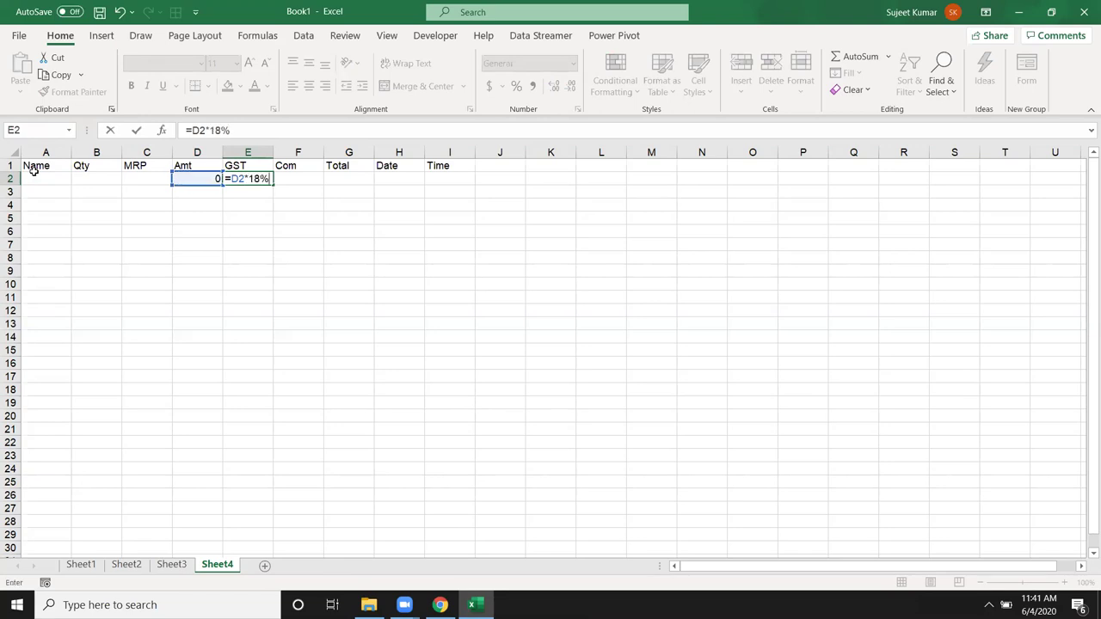
pyautogui.press('Return')
# Step: Enter the Com formula =D2*2% in F2
pyautogui.press('Up')
pyautogui.press('Right')
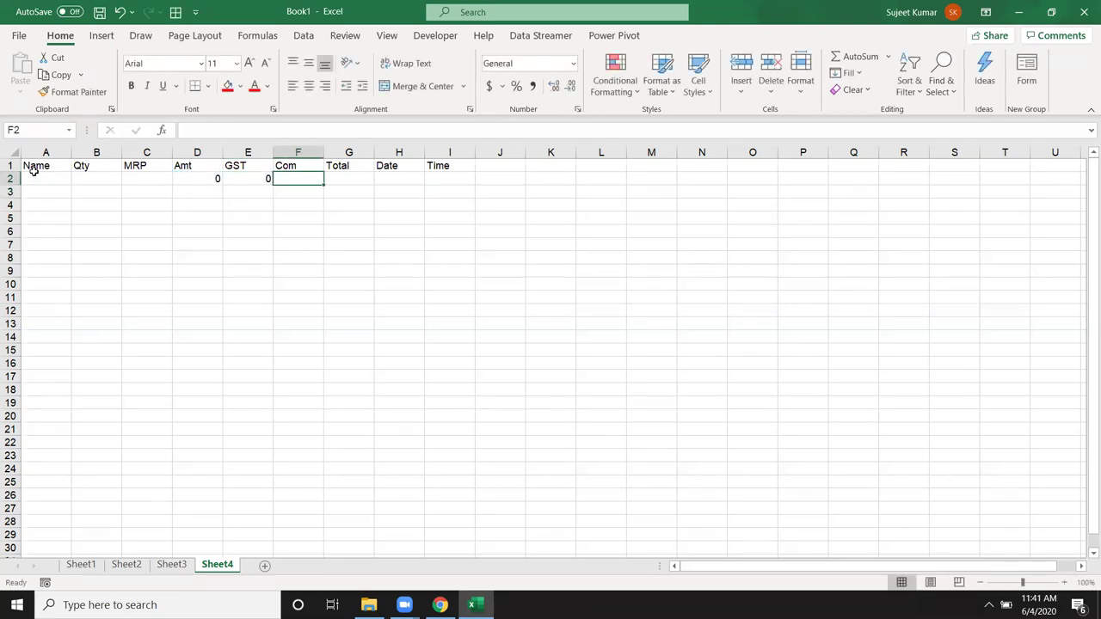
pyautogui.write('=')
pyautogui.press('Left')
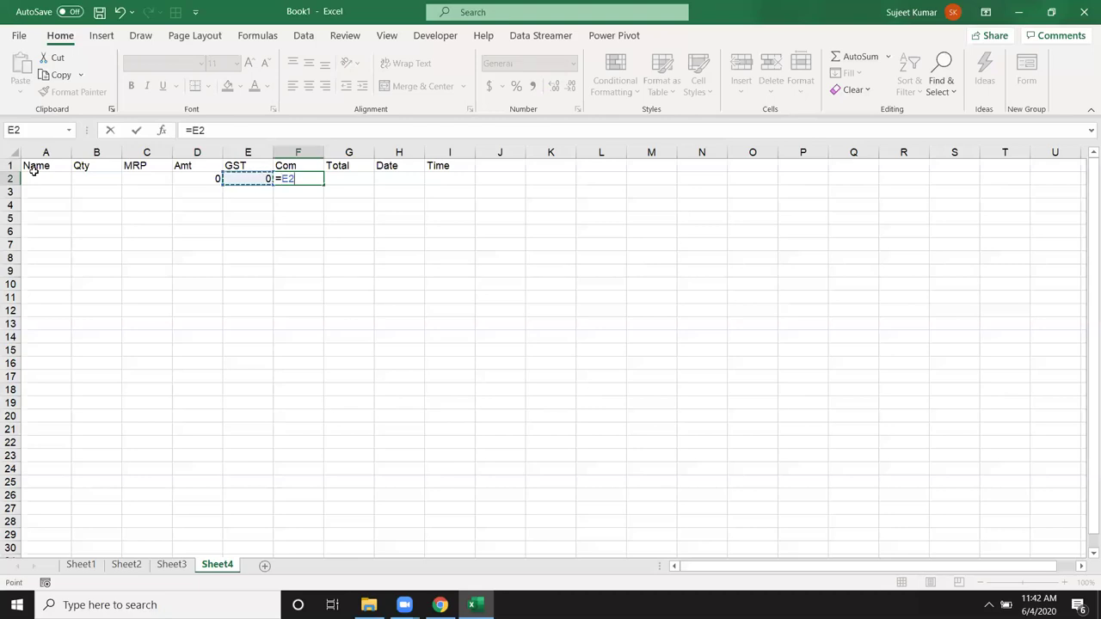
pyautogui.press('Left')
pyautogui.write('*2%')
pyautogui.press('Tab')
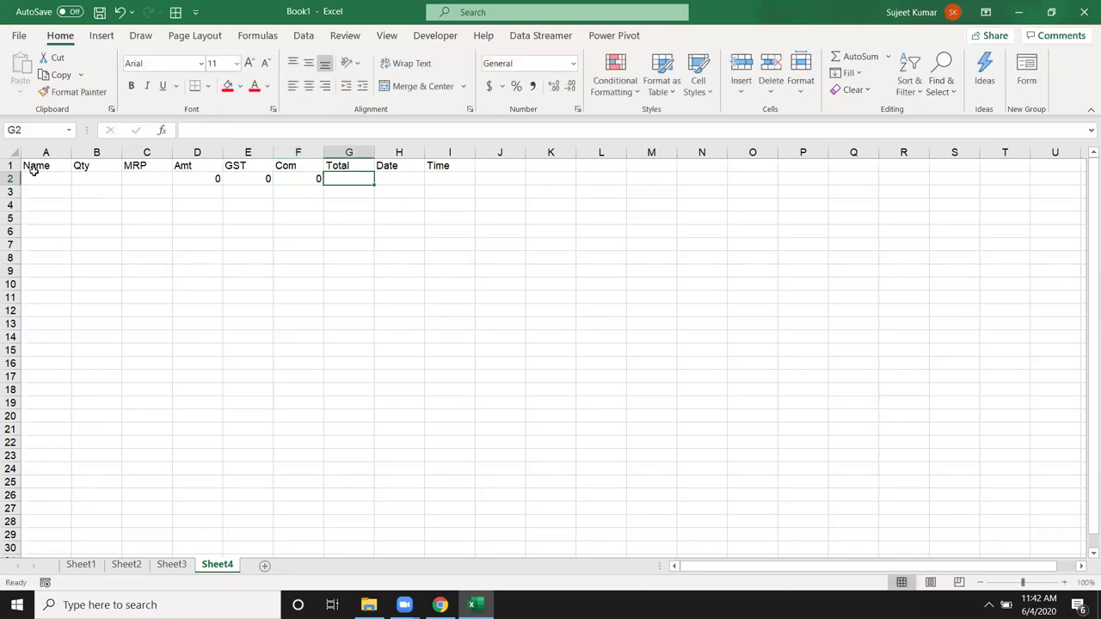
# Step: AutoSum D2:F2 as the Total in G2 and fill D2:G2 down to row 20
pyautogui.hotkey('alt', '=')
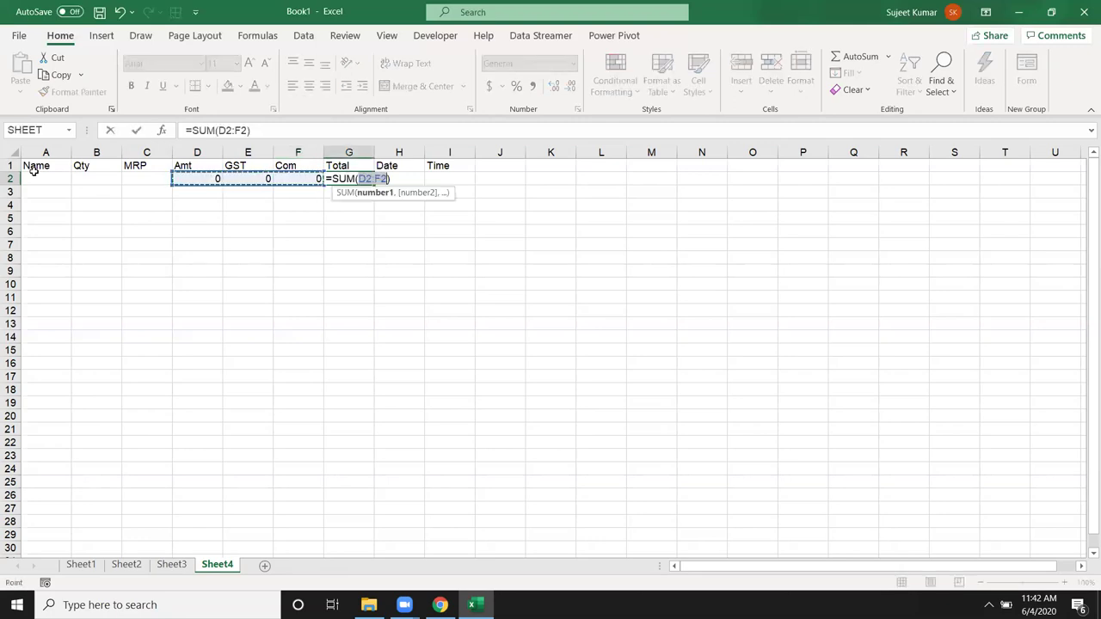
pyautogui.press('Return')
pyautogui.moveTo(197, 178); pyautogui.dragTo(335, 416)
pyautogui.hotkey('ctrl', 'd')
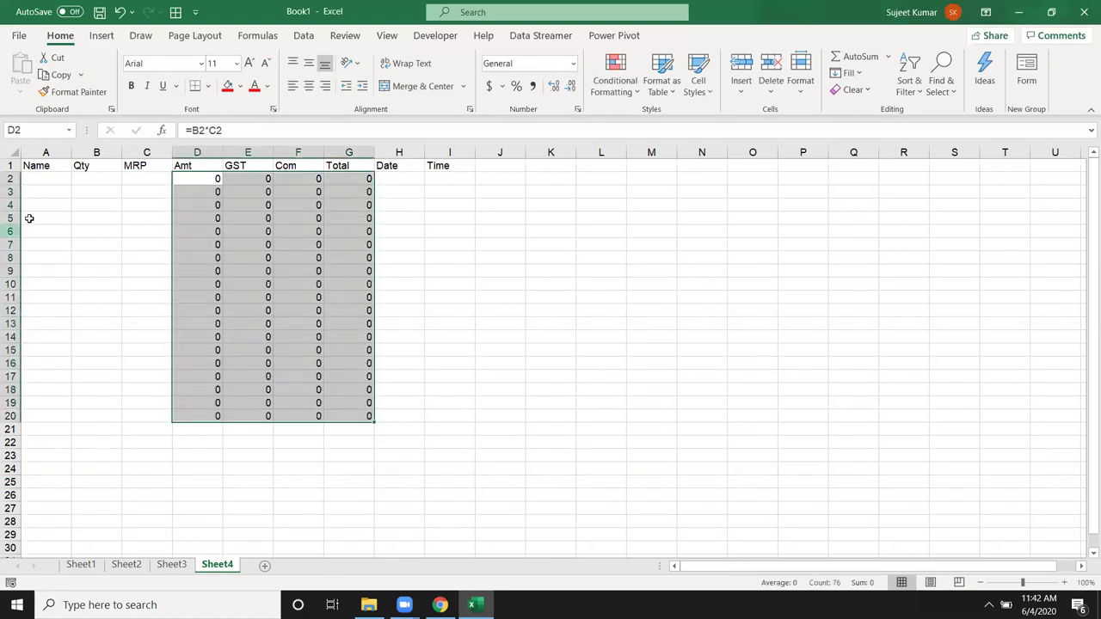
pyautogui.click(44, 190)
# Step: Enter a customer name, Qty 63 and MRP 25 in row 2
pyautogui.press('Up')
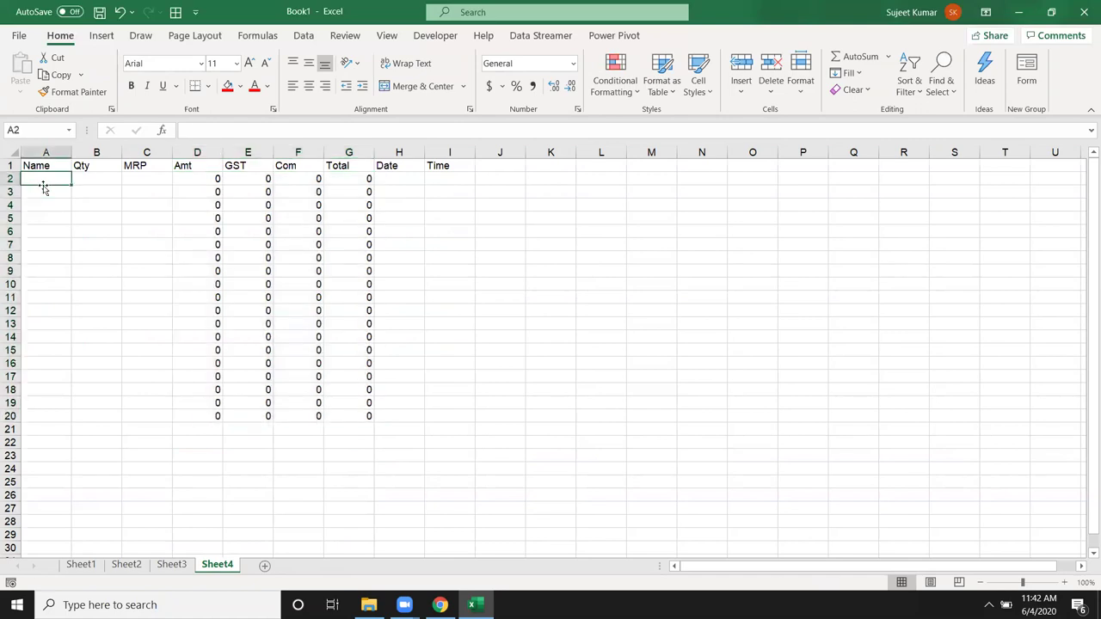
pyautogui.write('Puja')
pyautogui.press('Tab')
pyautogui.write('6')
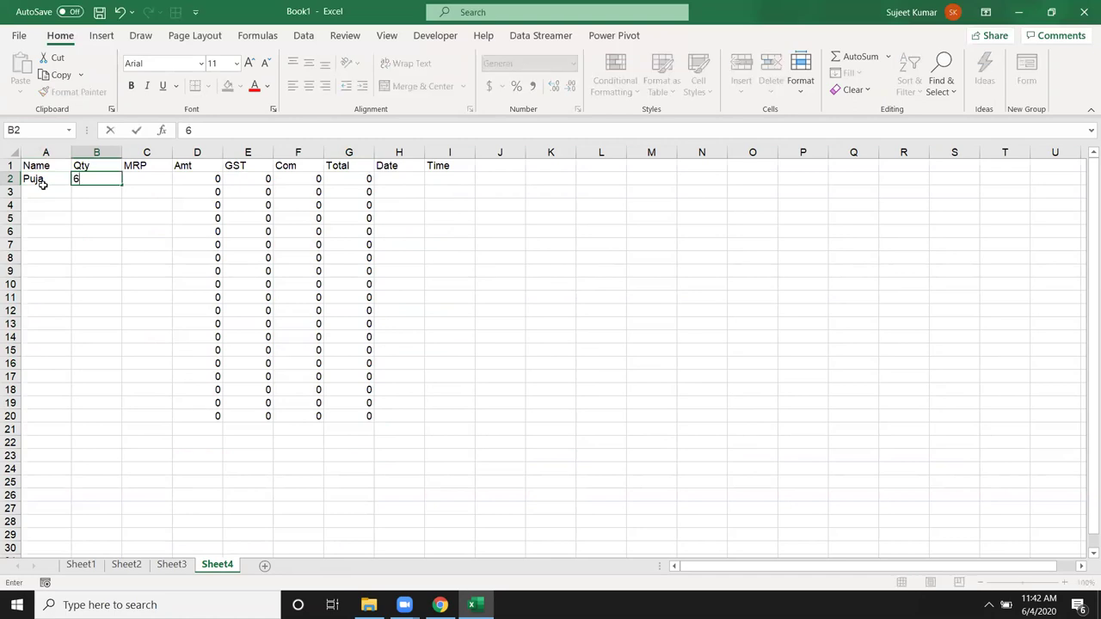
pyautogui.write('3')
pyautogui.press('Tab')
pyautogui.write('25')
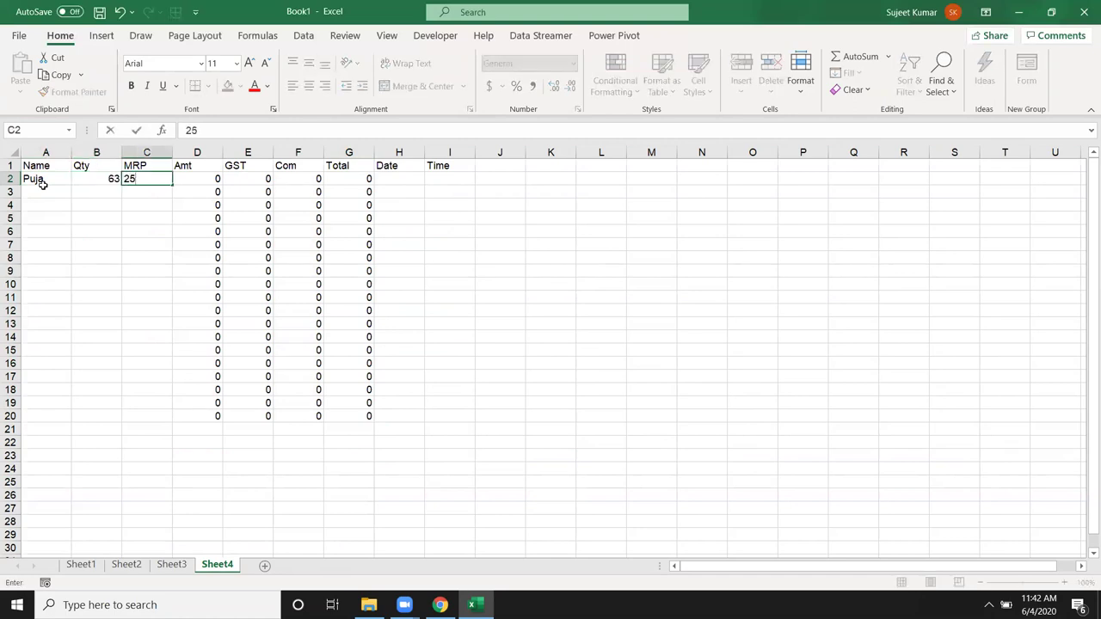
pyautogui.press('Tab')
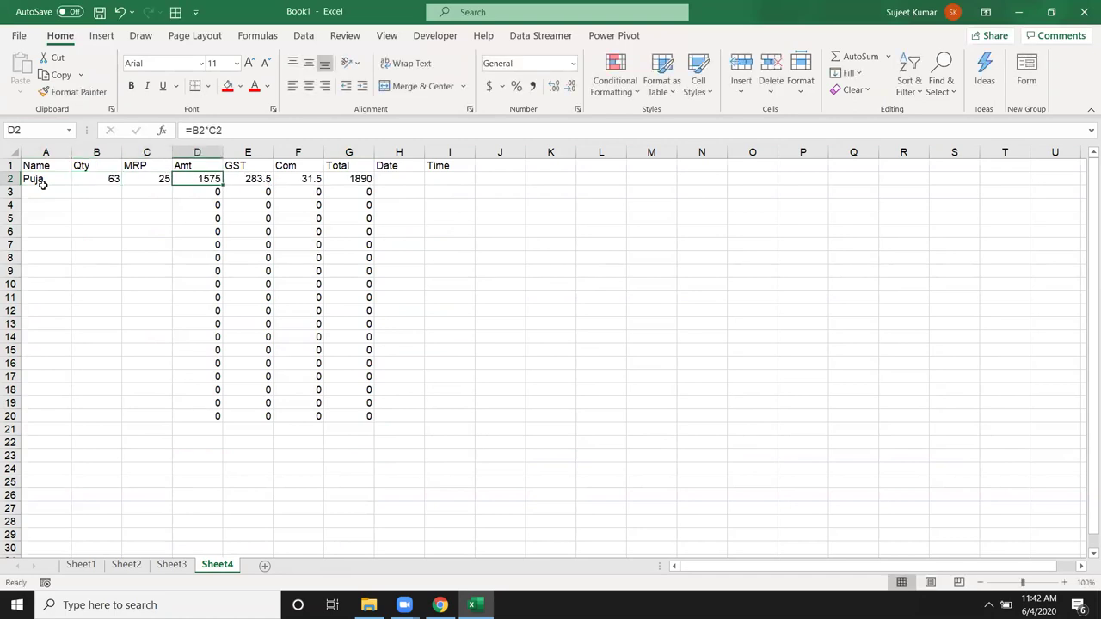
pyautogui.press('Tab')
pyautogui.press('Tab')
pyautogui.press('Tab')
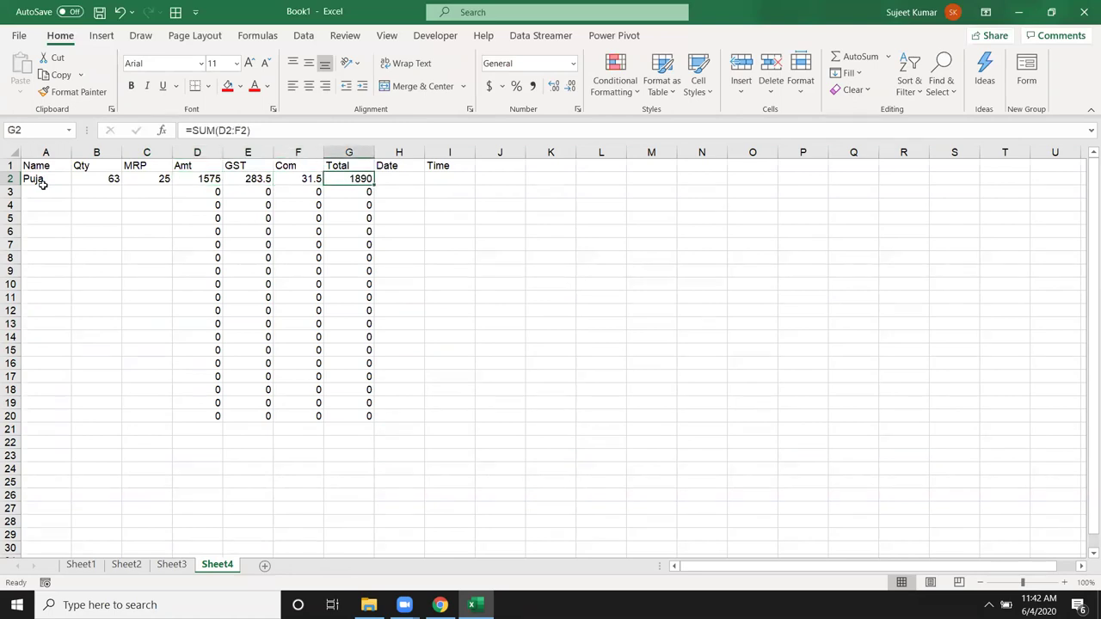
# Step: Insert today's date in H2 and the current time in I2 using shortcuts
pyautogui.press('Tab')
pyautogui.hotkey('ctrl', ';')
pyautogui.press('Tab')
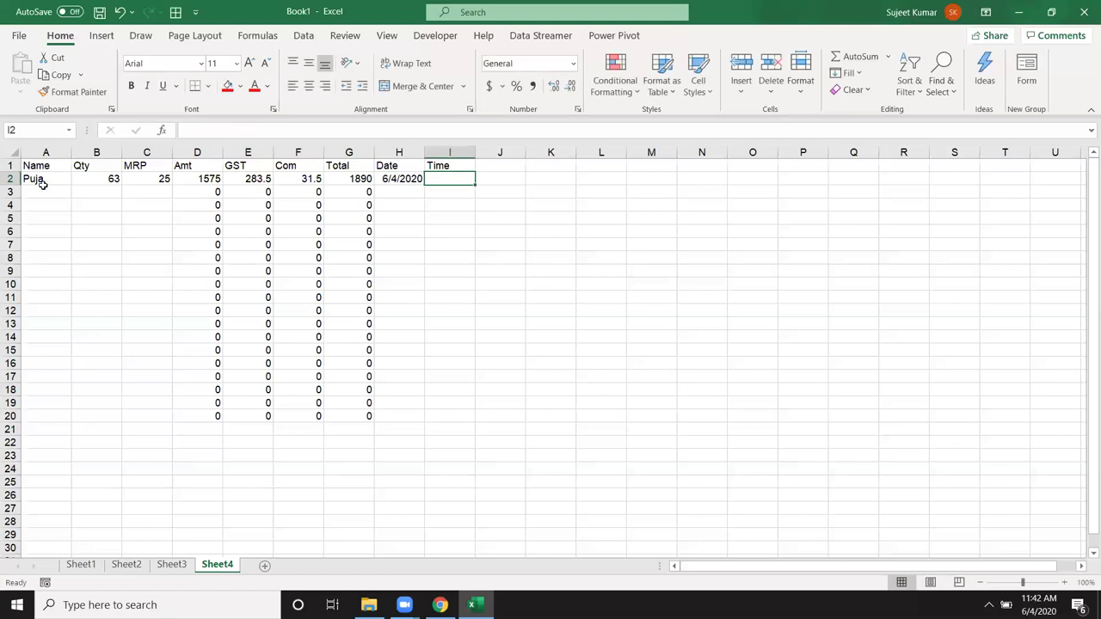
pyautogui.hotkey('ctrl', 'shift', ';')
pyautogui.press('Down')
pyautogui.press('Right')
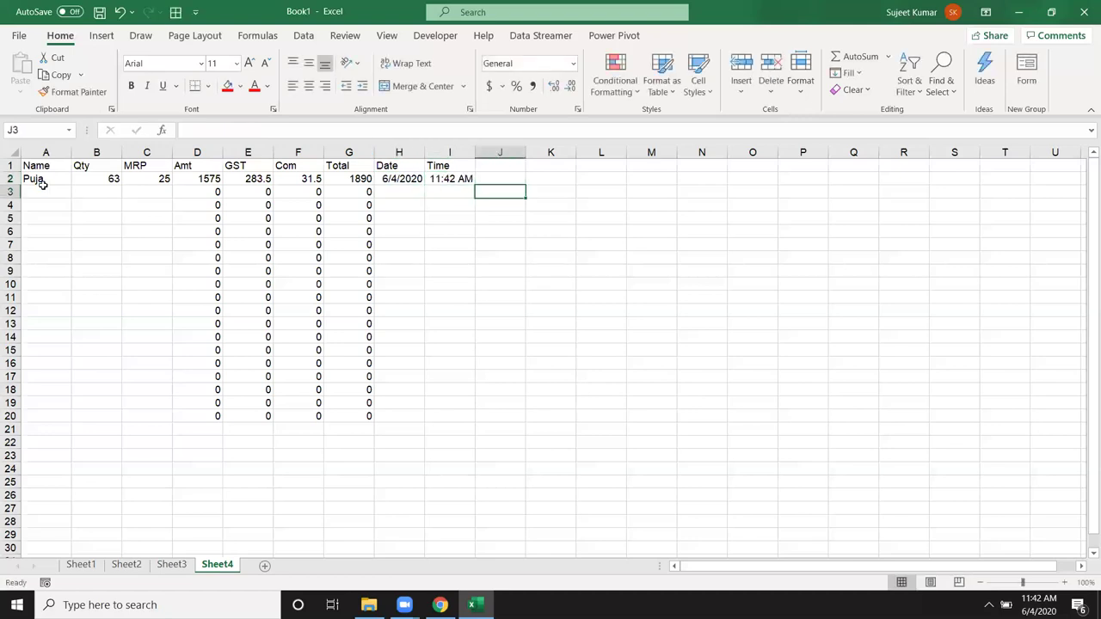
pyautogui.press('Right')
pyautogui.press('Right')
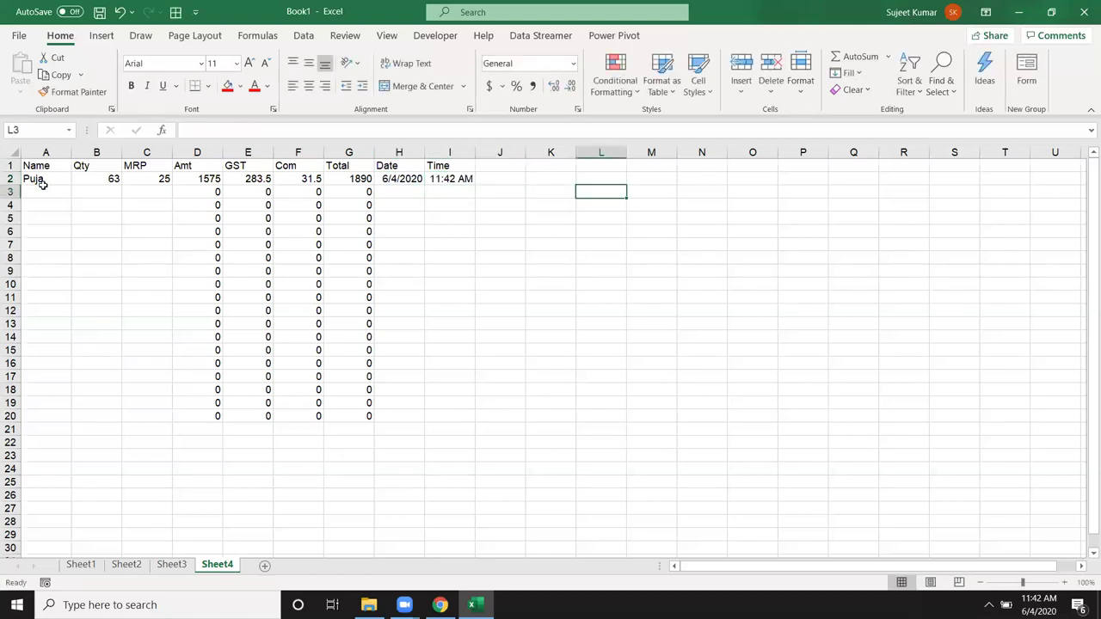
pyautogui.press('Left')
pyautogui.press('Left')
pyautogui.press('Left')
pyautogui.press('Left')
pyautogui.press('Left')
pyautogui.press('Left')
pyautogui.press('Left')
pyautogui.press('Left')
pyautogui.press('Left')
pyautogui.press('Left')
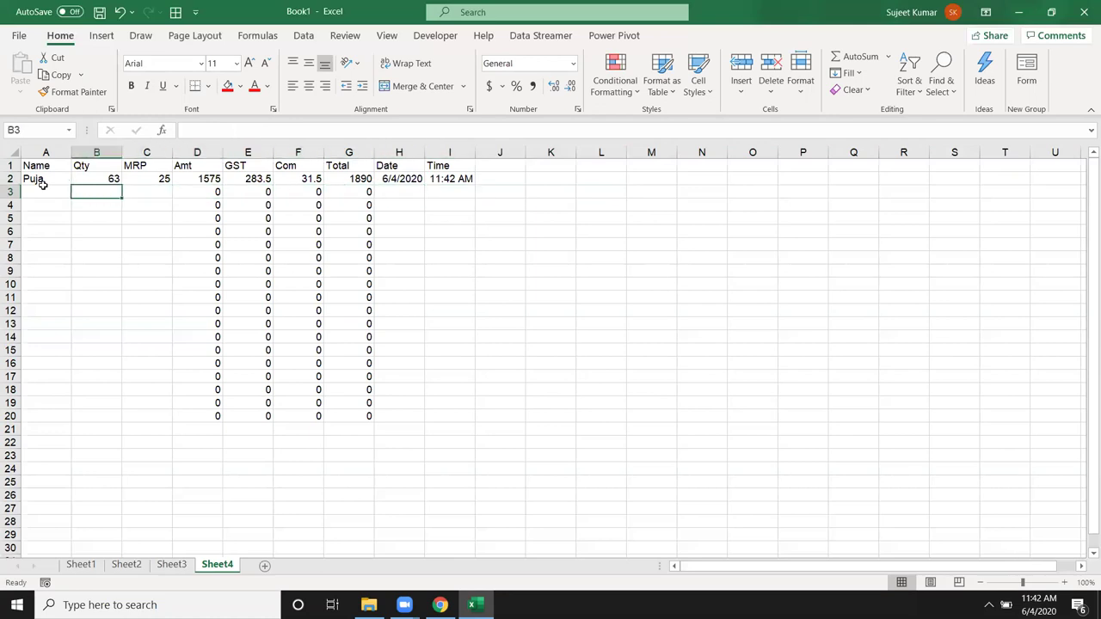
pyautogui.press('Left')
pyautogui.press('Right')
pyautogui.press('Left')
# Step: Try a row 3 test entry with Qty 85 and MRP 36, then undo it
pyautogui.write('Om')
pyautogui.press('Tab')
pyautogui.write('85')
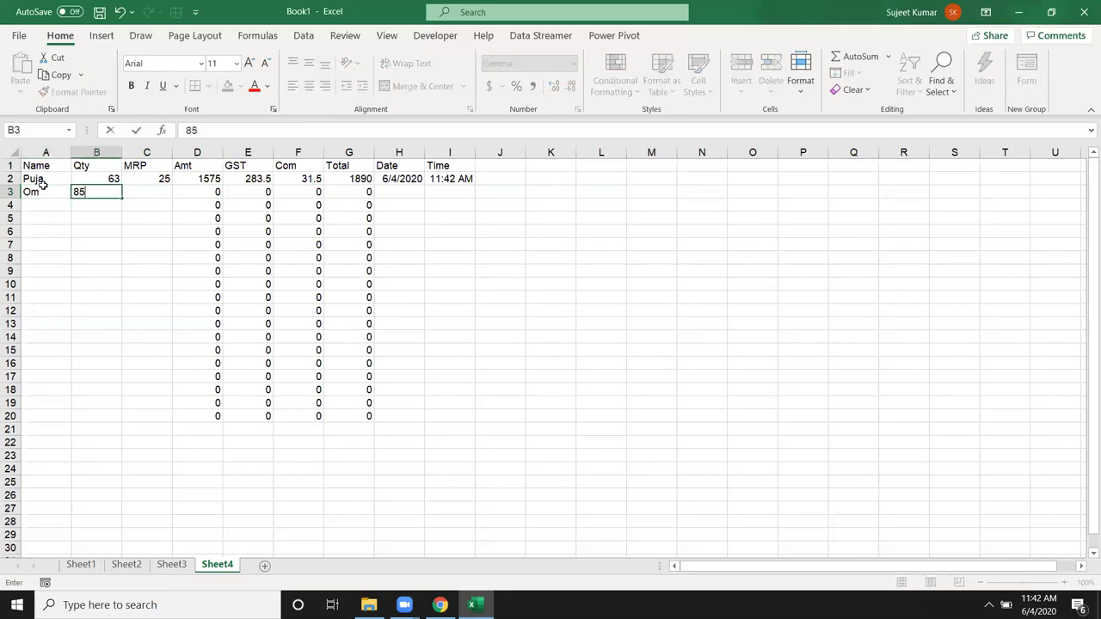
pyautogui.press('Tab')
pyautogui.write('36')
pyautogui.press('Tab')
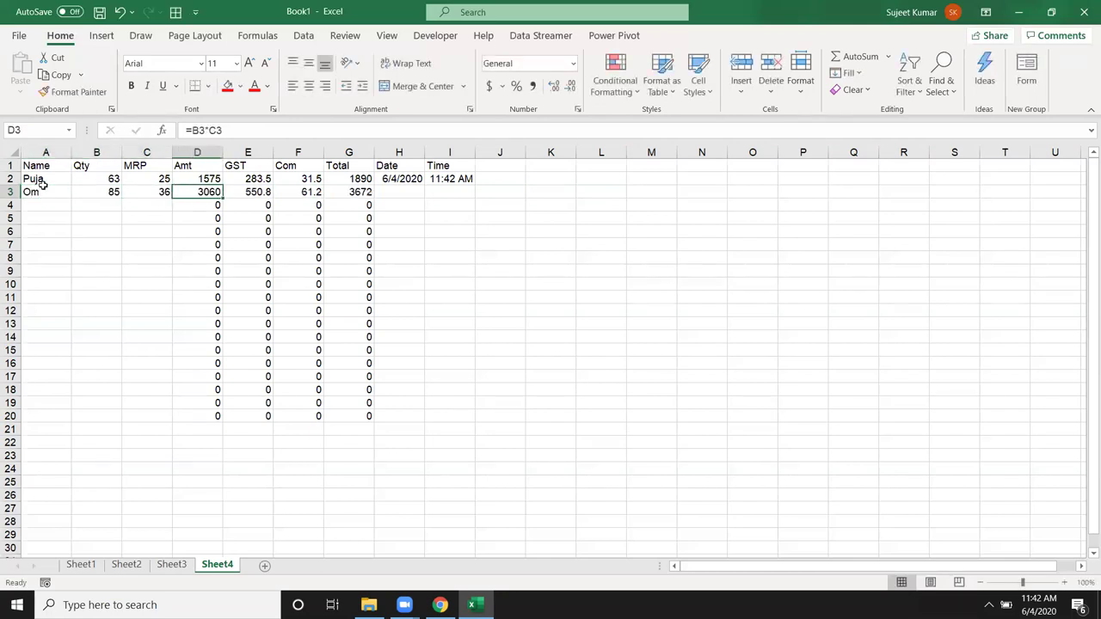
pyautogui.hotkey('ctrl', 'z')
pyautogui.hotkey('ctrl', 'z')
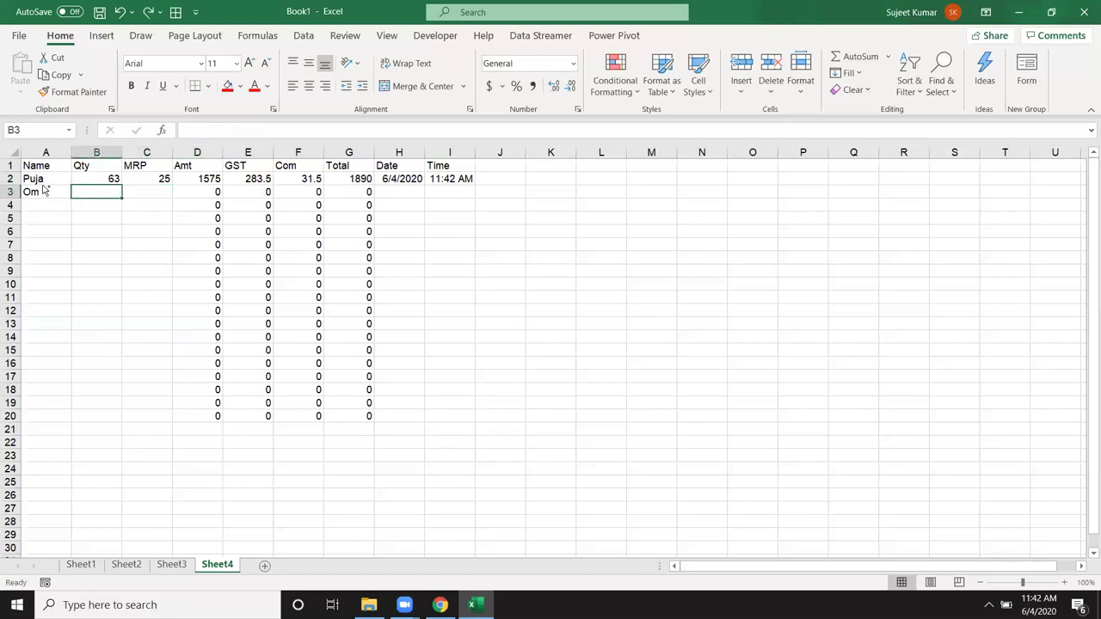
pyautogui.hotkey('ctrl', 'z')
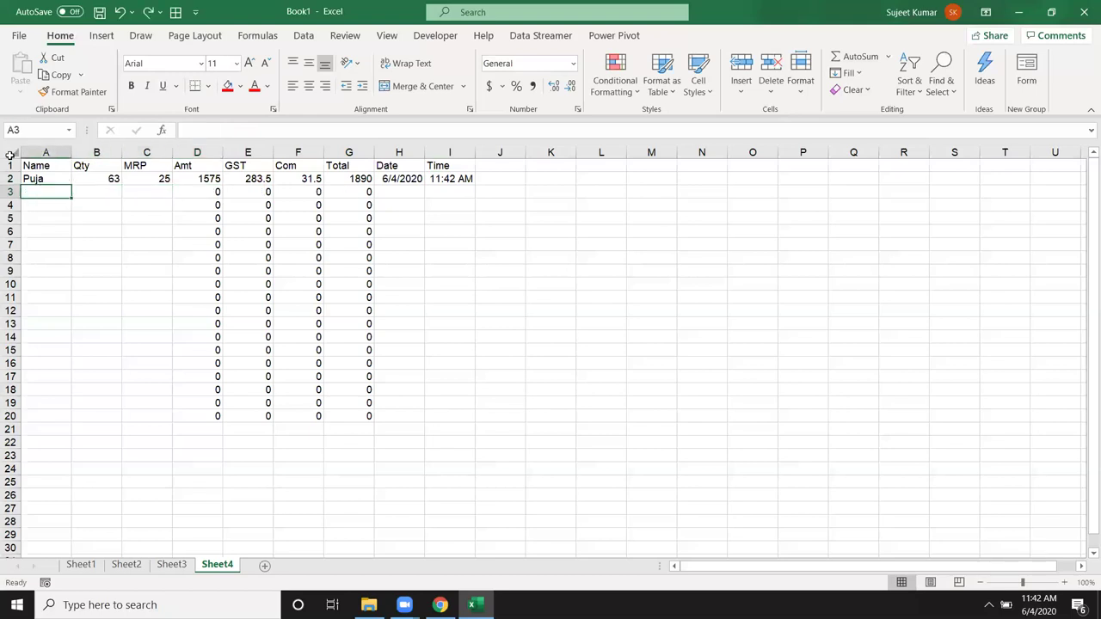
# Step: Clear the Locked option for every cell on Sheet4 via Format Cells
pyautogui.click(12, 155)
pyautogui.rightClick(113, 254)
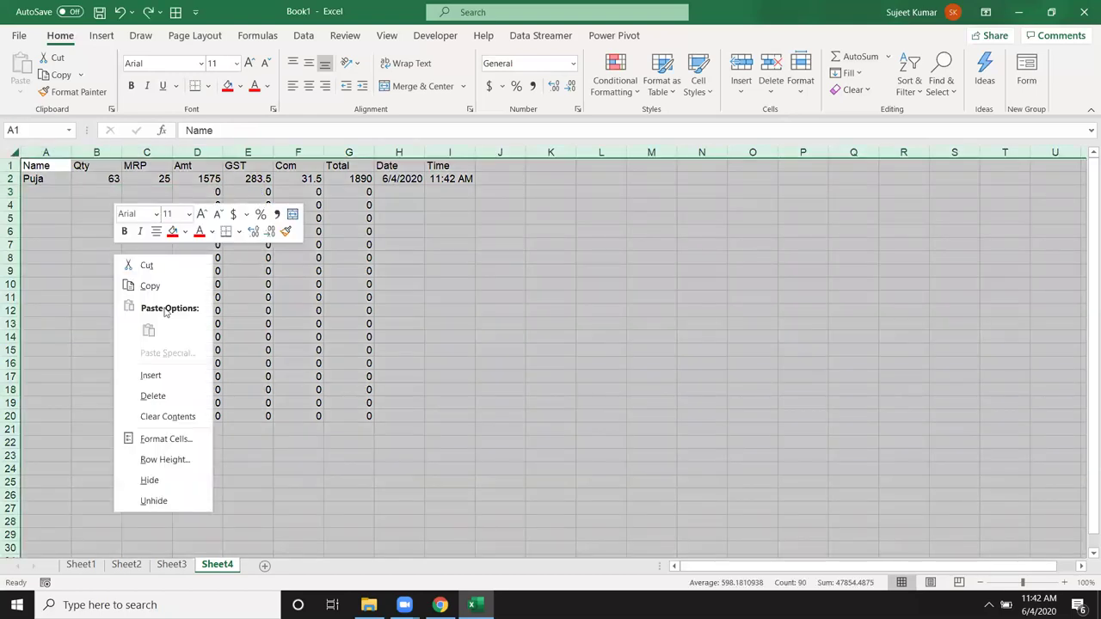
pyautogui.click(154, 442)
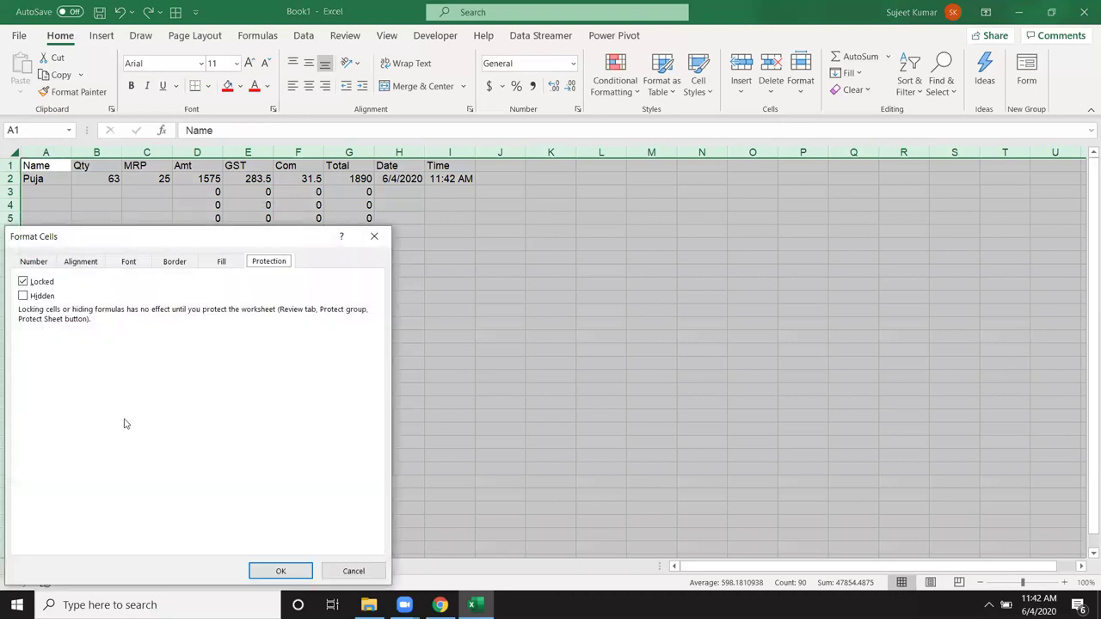
pyautogui.click(23, 282)
pyautogui.click(280, 570)
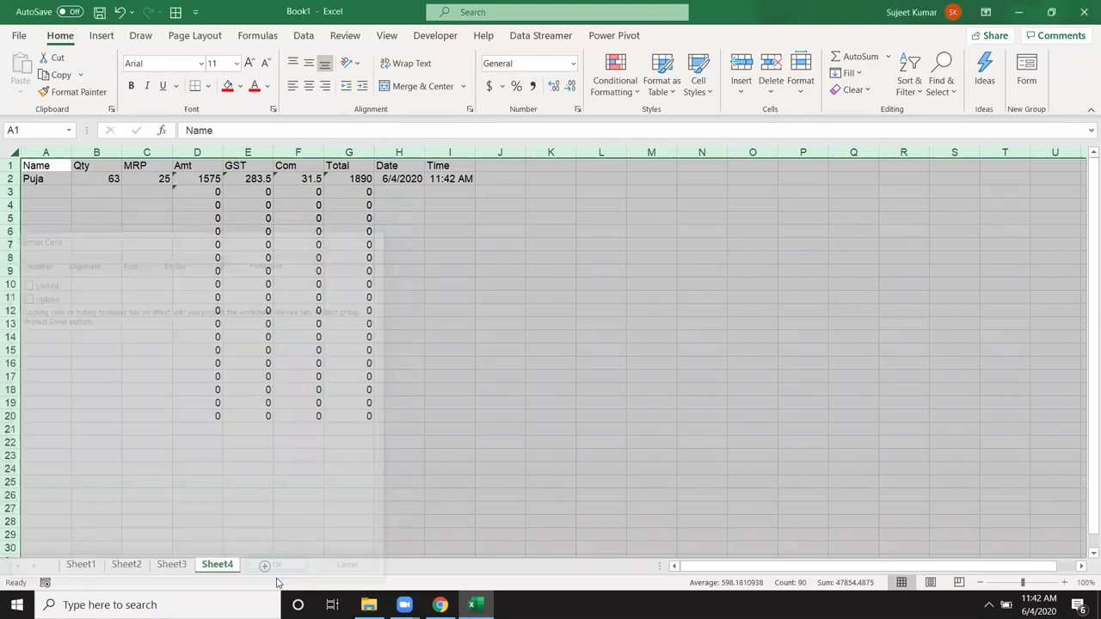
# Step: Select the formula columns D through G (Amt to Total)
pyautogui.click(159, 372)
pyautogui.click(198, 153)
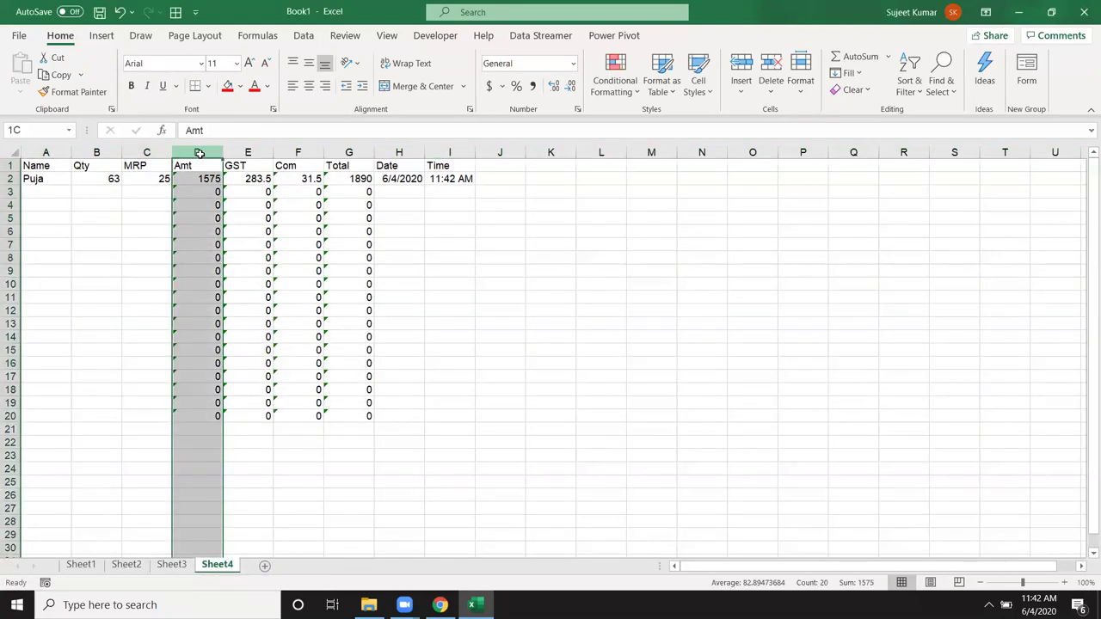
pyautogui.moveTo(199, 153); pyautogui.dragTo(348, 153)
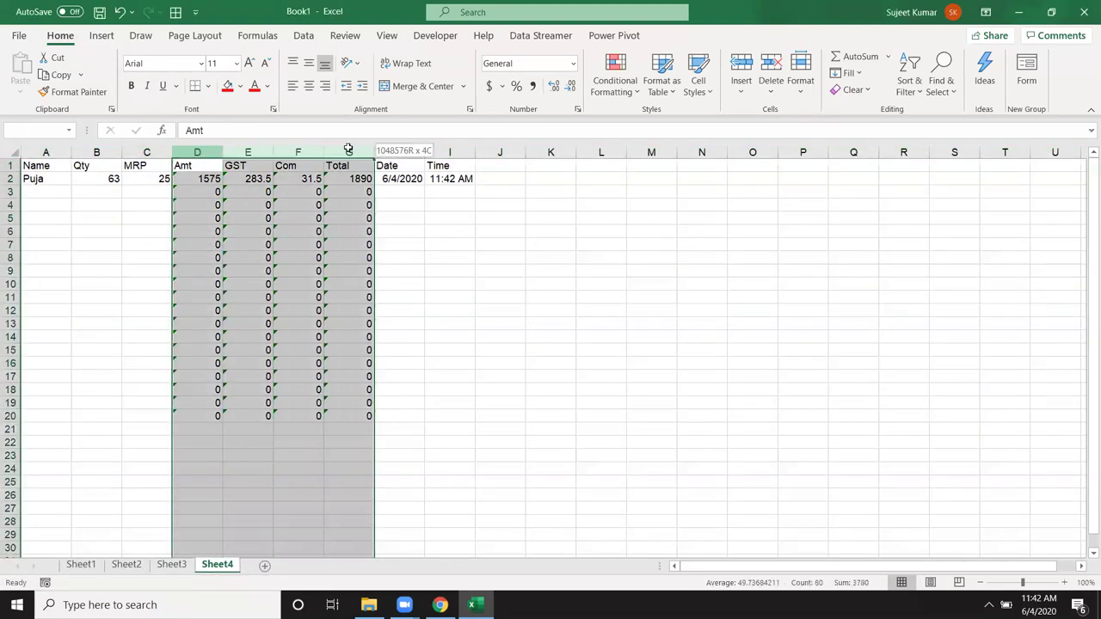
# Step: Set the Locked option on columns D:G in Format Cells
pyautogui.rightClick(288, 304)
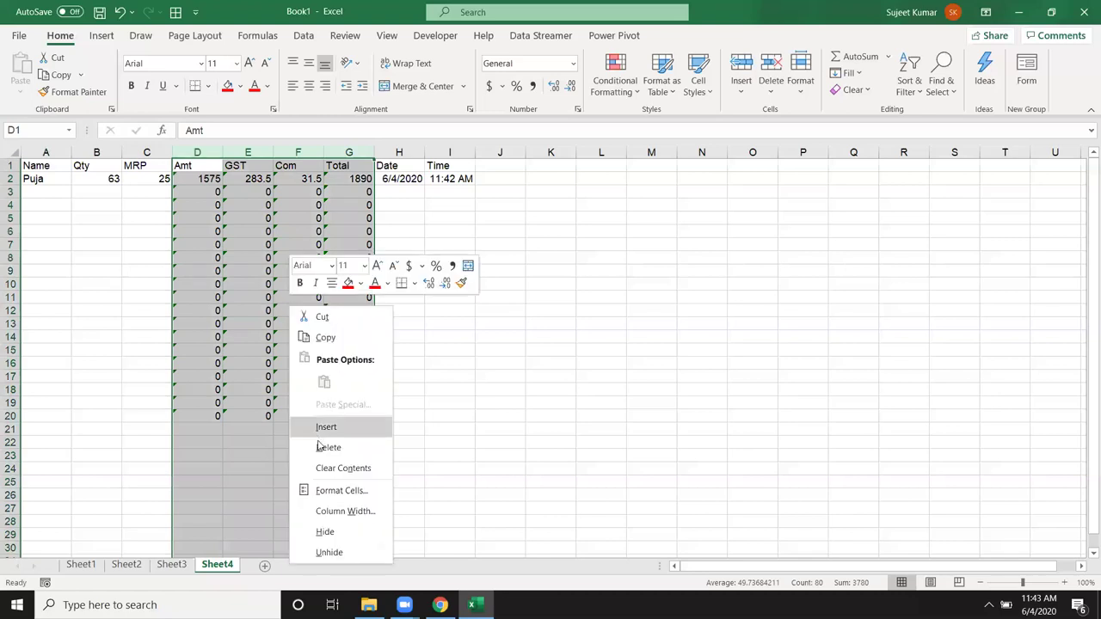
pyautogui.click(320, 490)
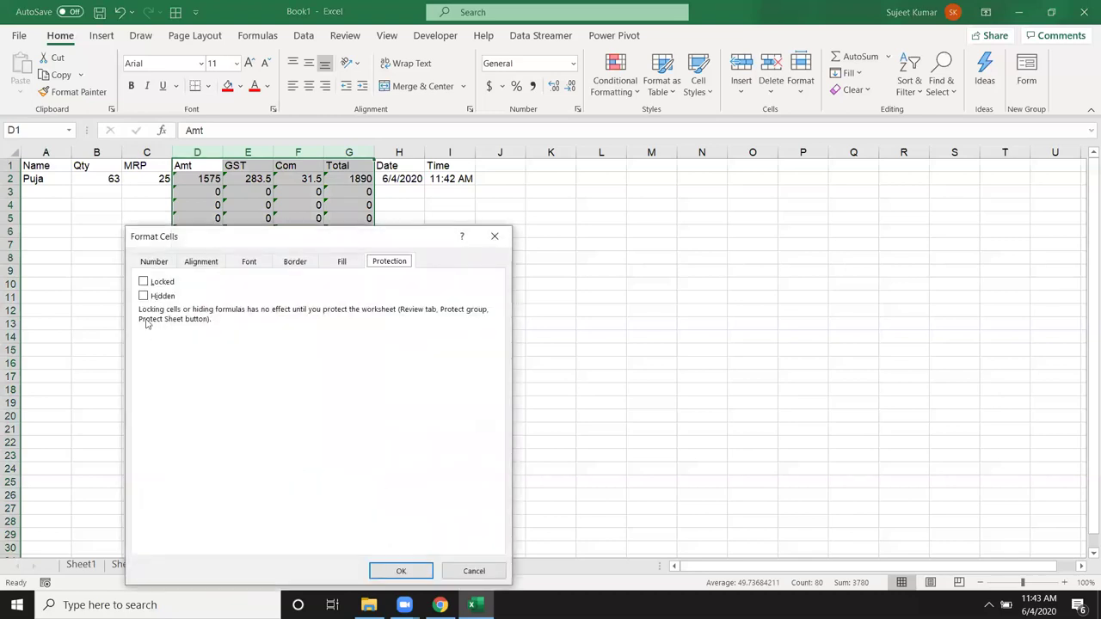
pyautogui.click(143, 282)
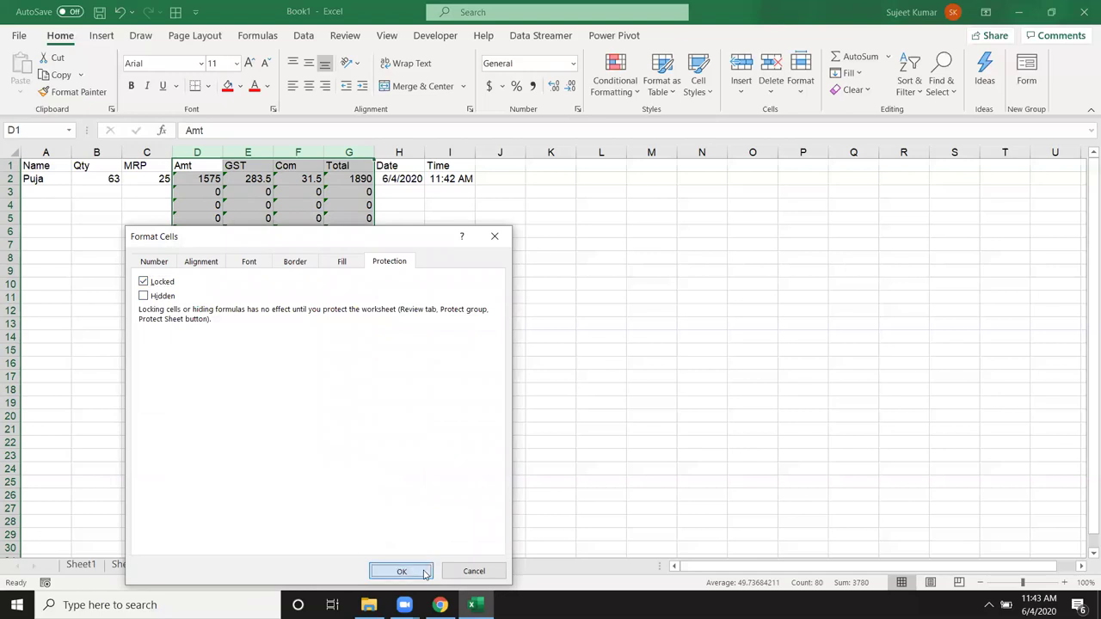
pyautogui.click(401, 571)
pyautogui.click(471, 439)
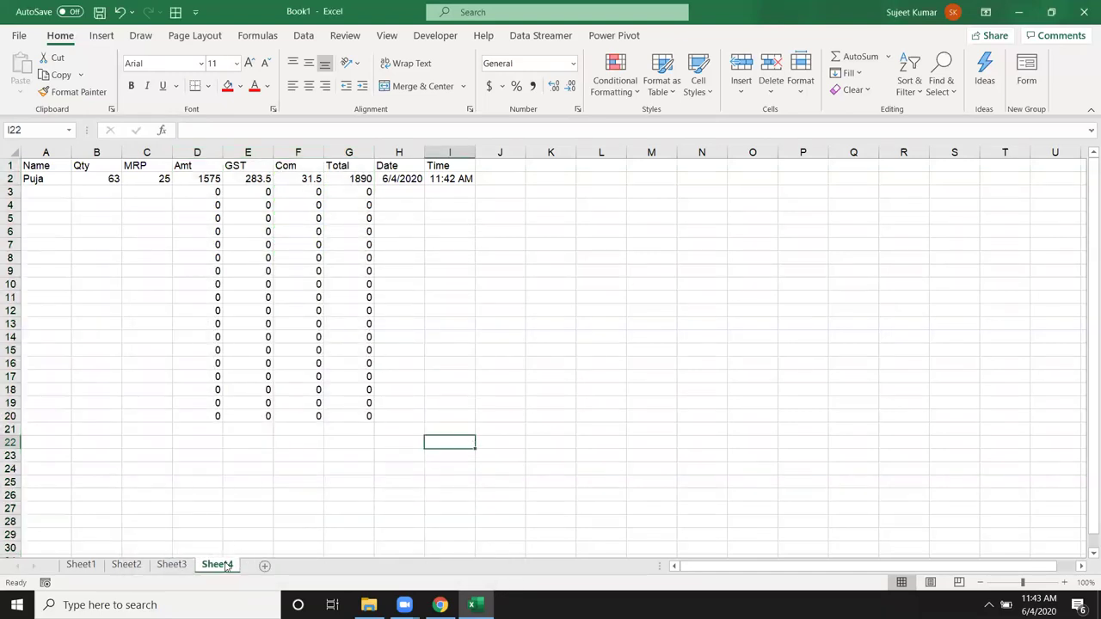
# Step: Protect Sheet4 with 'Select locked cells' unchecked
pyautogui.rightClick(227, 567)
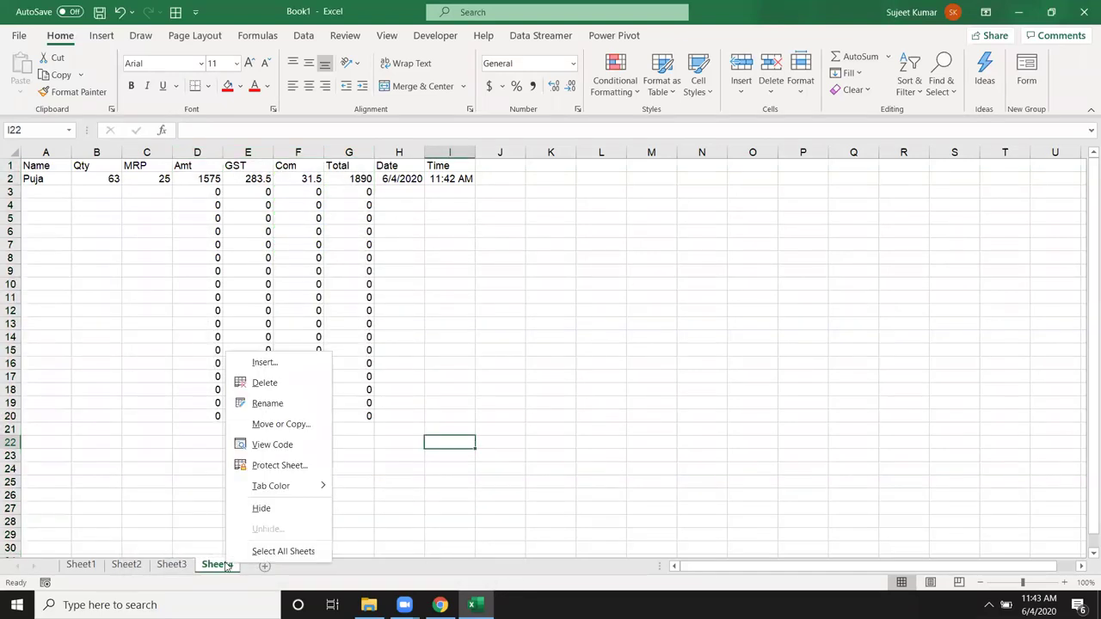
pyautogui.click(255, 466)
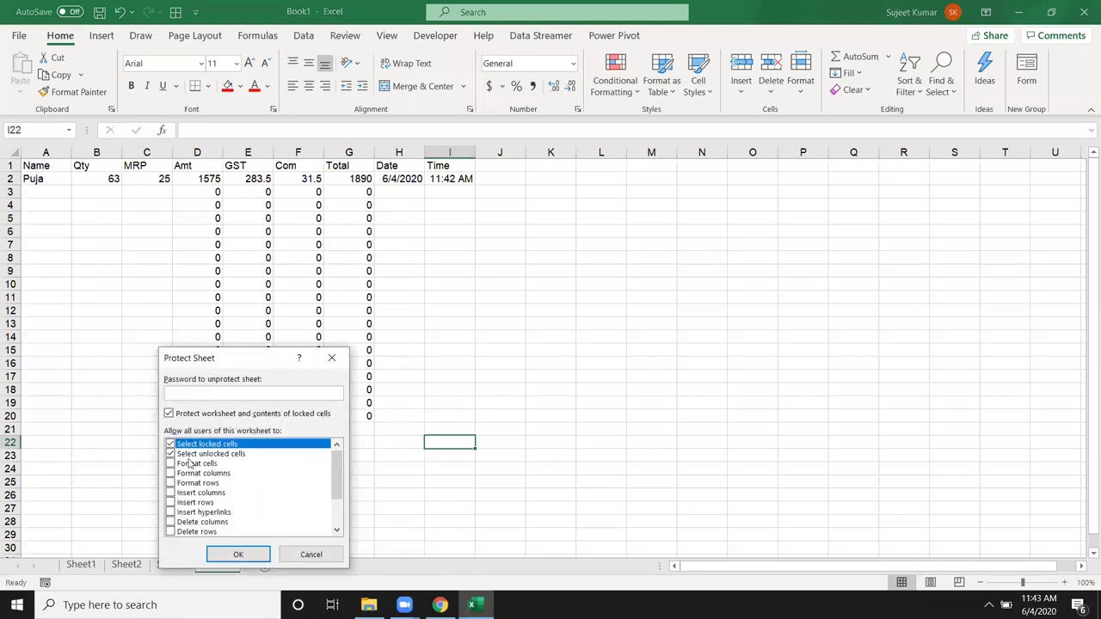
pyautogui.click(171, 444)
pyautogui.click(243, 551)
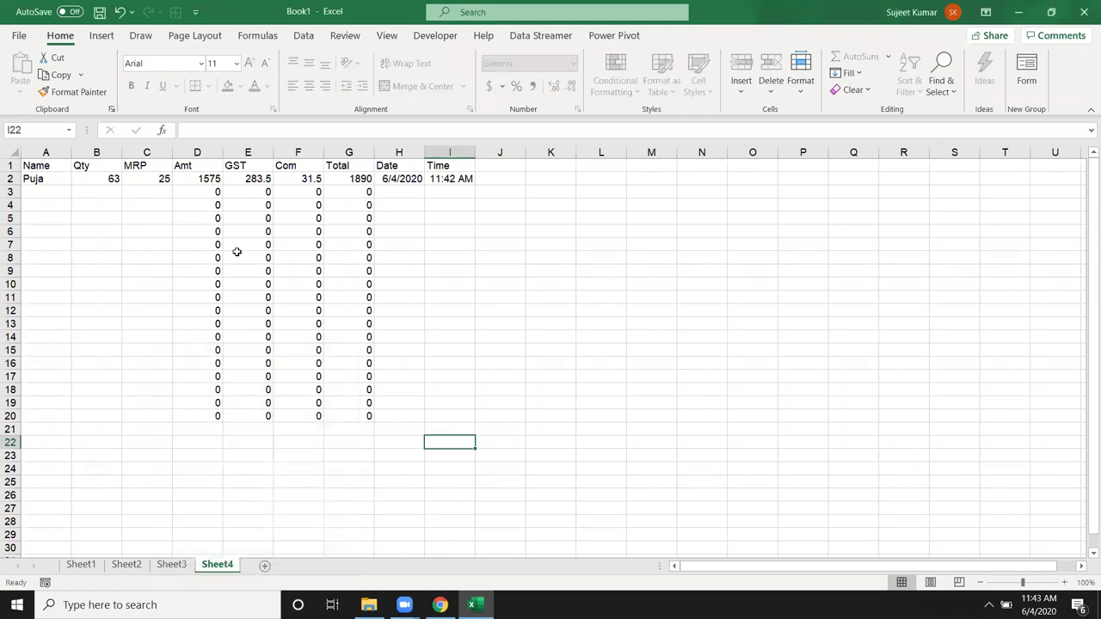
# Step: Enter a second sale in row 3 with a name, Qty 63 and MRP 78
pyautogui.click(37, 193)
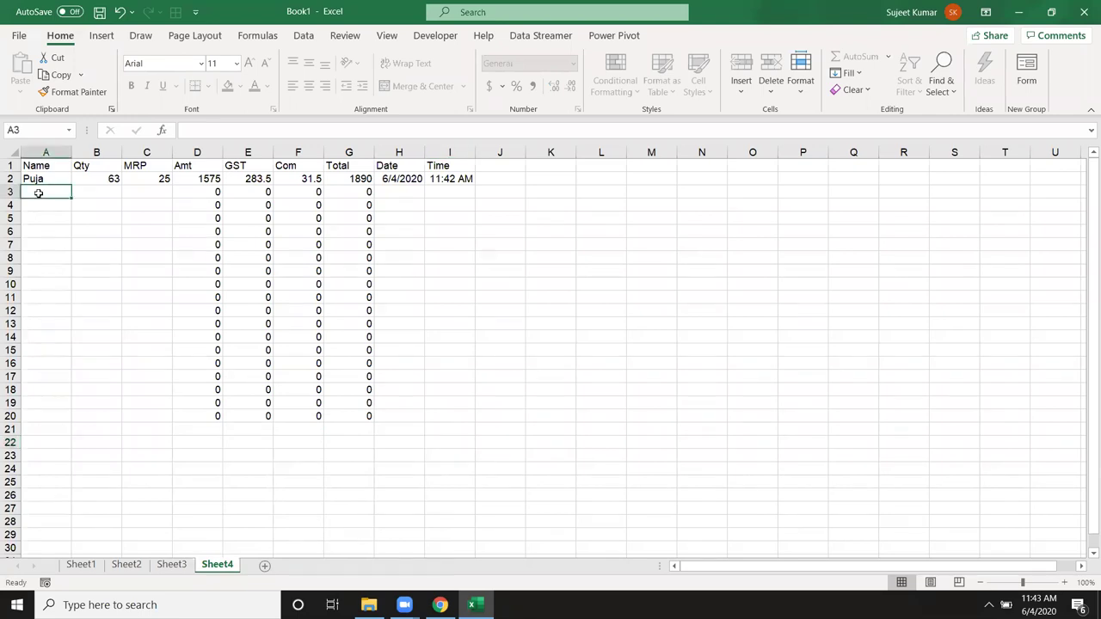
pyautogui.write('O')
pyautogui.write('h')
pyautogui.press('Tab')
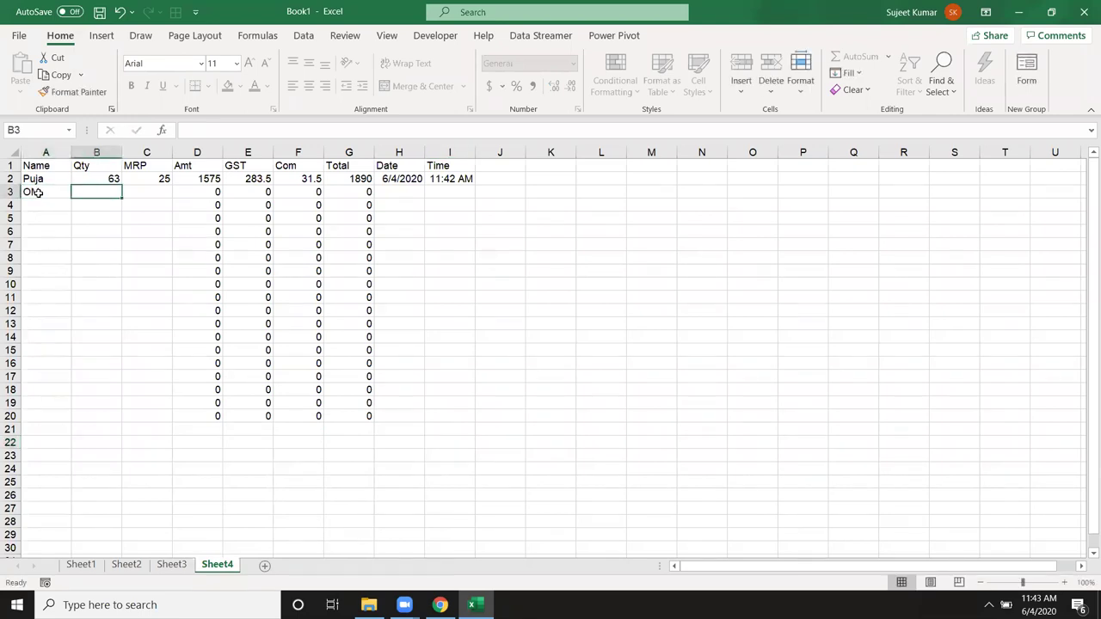
pyautogui.write('63')
pyautogui.press('Tab')
pyautogui.write('78')
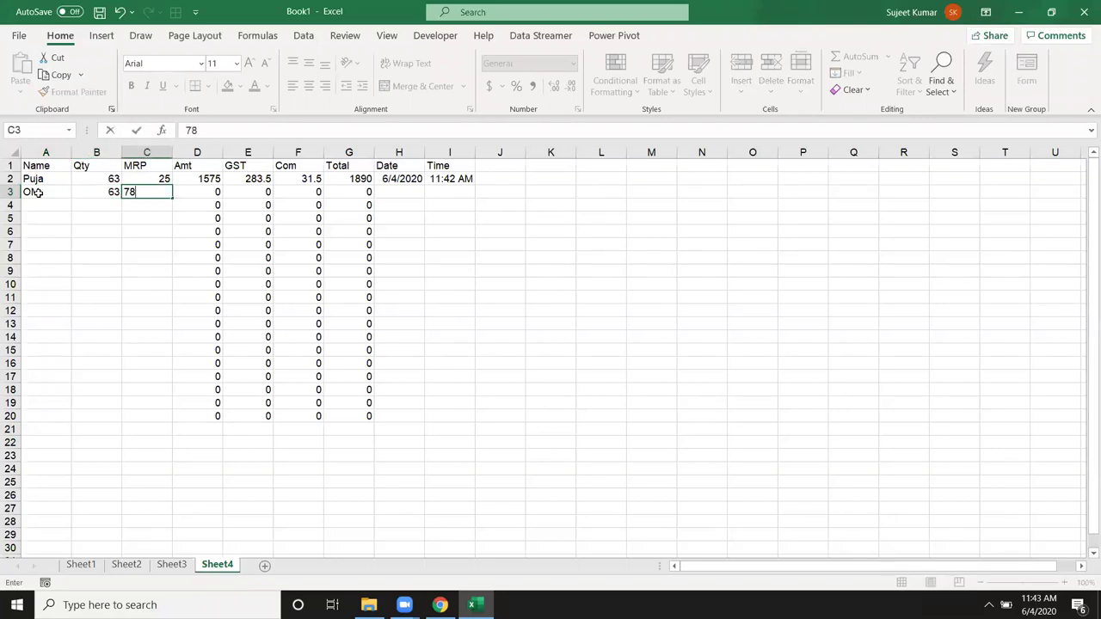
pyautogui.press('Tab')
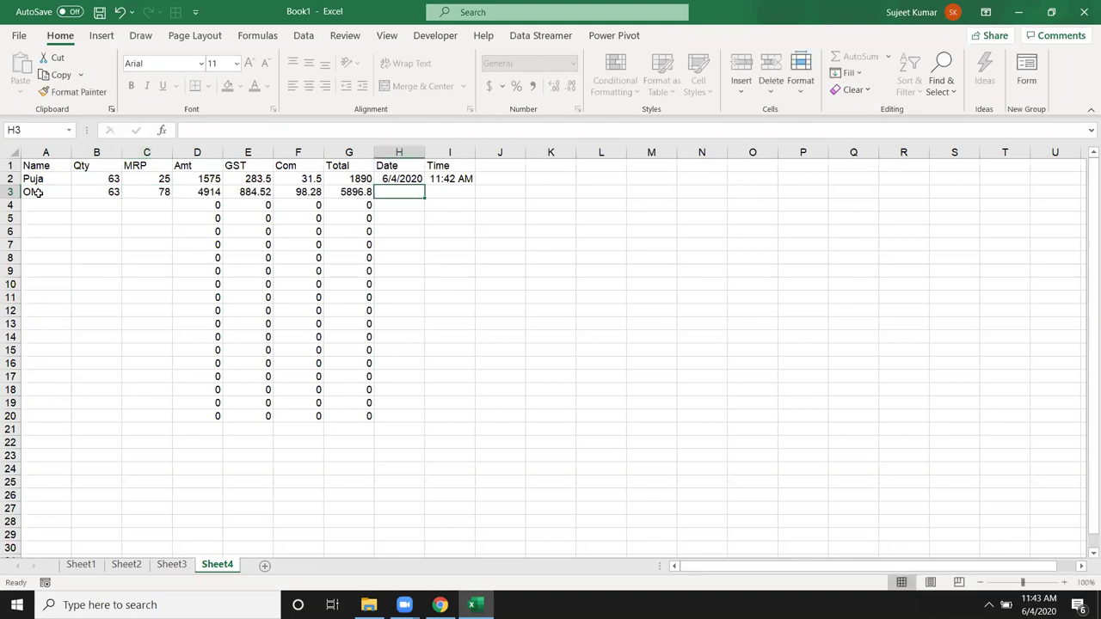
# Step: Stamp today's date and current time in H3:I3, then check arrows skip locked columns
pyautogui.hotkey('ctrl', ';')
pyautogui.press('Tab')
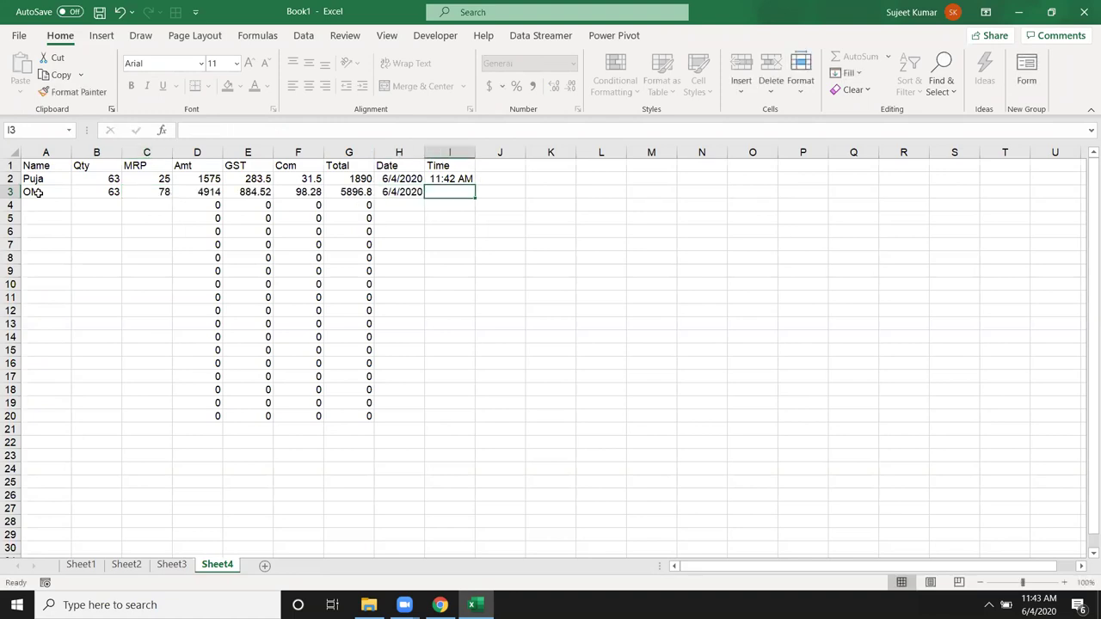
pyautogui.hotkey('ctrl', 'shift', ';')
pyautogui.press('Return')
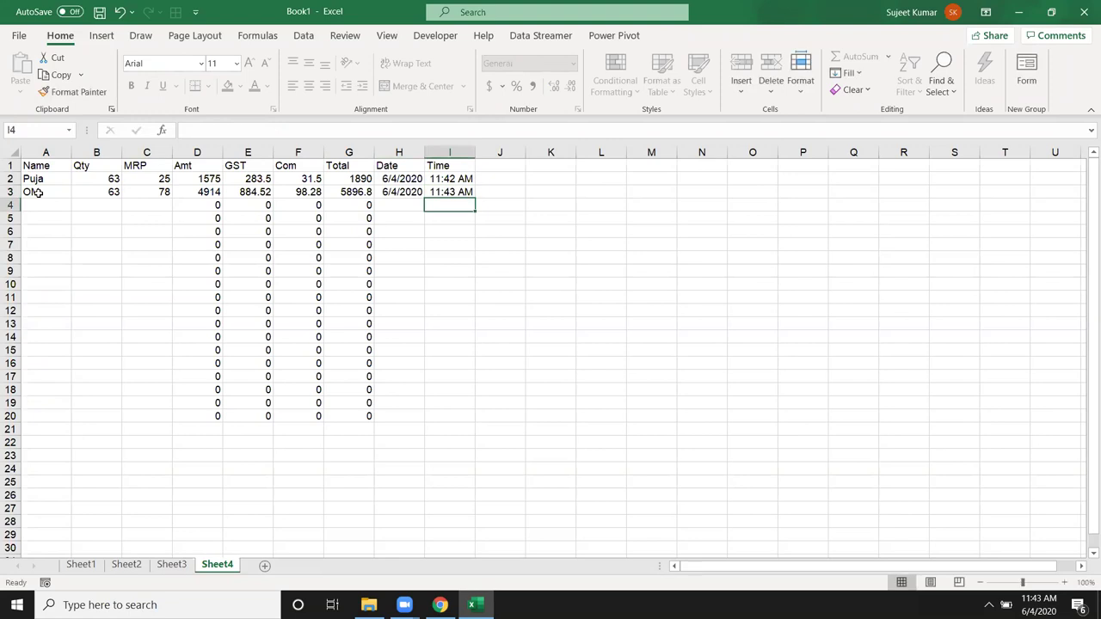
pyautogui.press('Left')
pyautogui.press('Left')
pyautogui.press('Left')
pyautogui.press('Right')
pyautogui.press('Right')
pyautogui.press('Right')
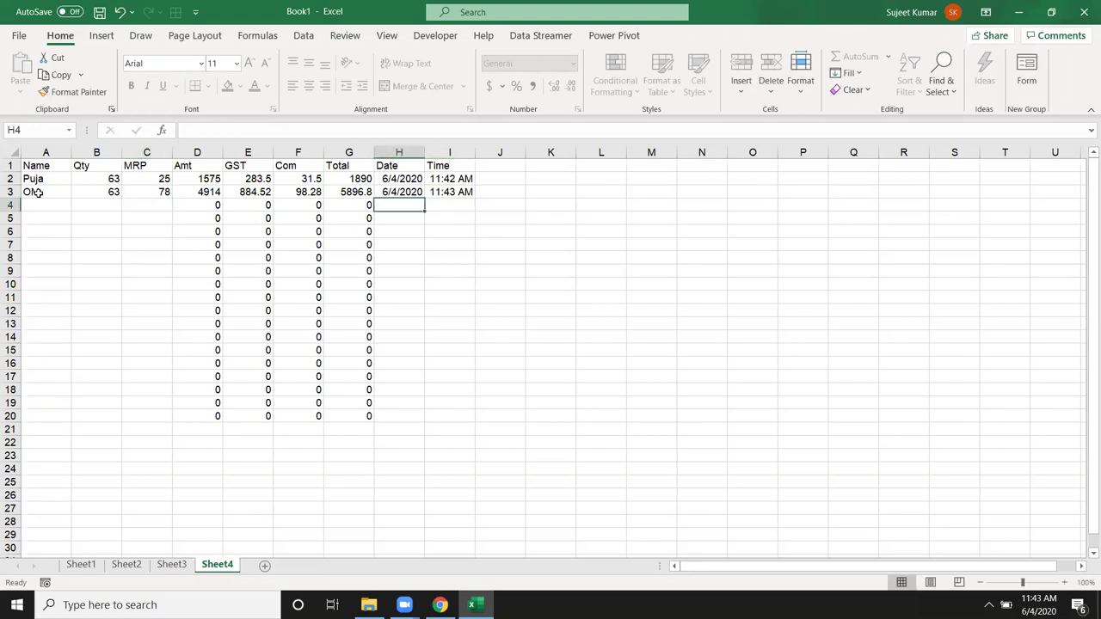
pyautogui.press('Left')
pyautogui.press('Left')
pyautogui.press('Left')
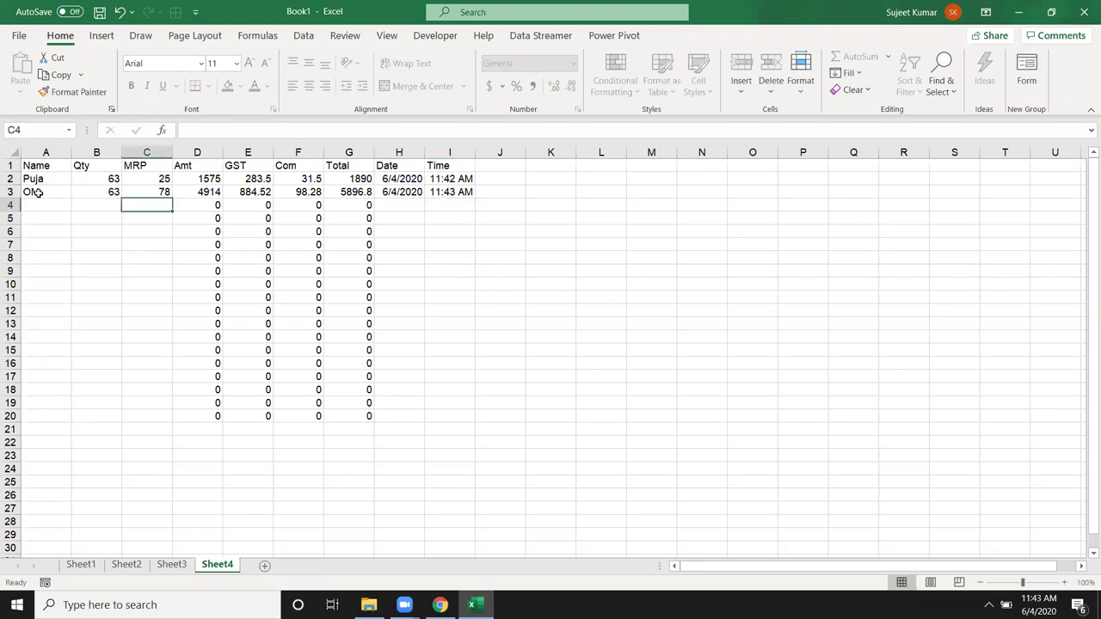
pyautogui.press('Right')
pyautogui.press('Right')
pyautogui.press('Right')
pyautogui.press('Left')
pyautogui.press('Left')
pyautogui.press('Left')
pyautogui.press('Right')
pyautogui.press('Right')
pyautogui.press('Right')
pyautogui.press('Right')
pyautogui.press('Right')
pyautogui.press('Right')
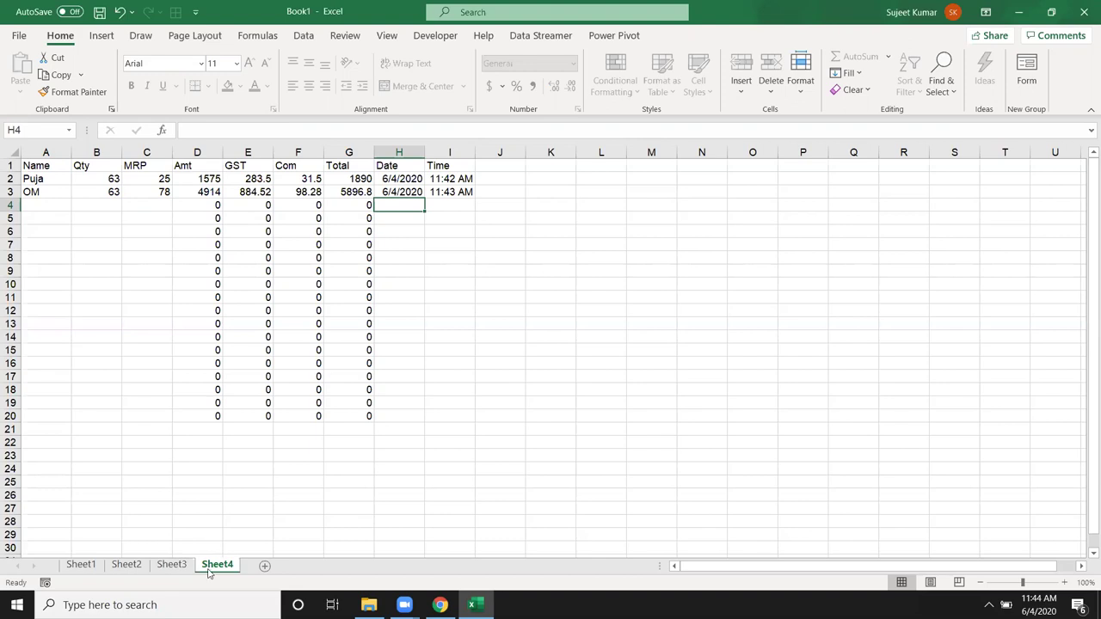
# Step: Protect the workbook structure with a password, then verify sheet Insert/Delete are greyed out
pyautogui.rightClick(208, 573)
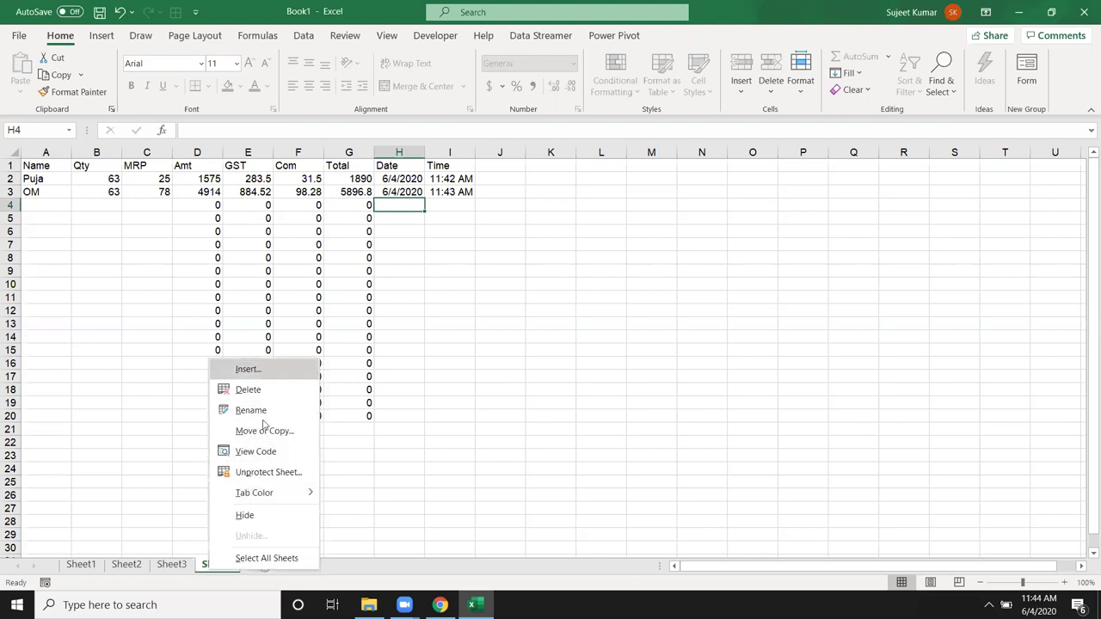
pyautogui.press('Escape')
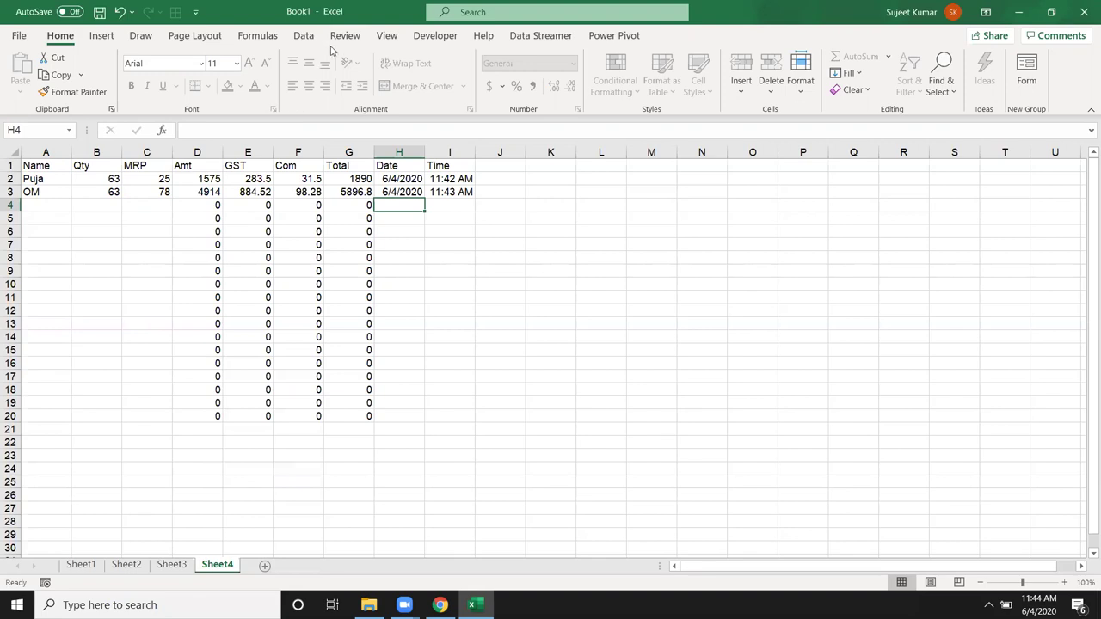
pyautogui.click(342, 39)
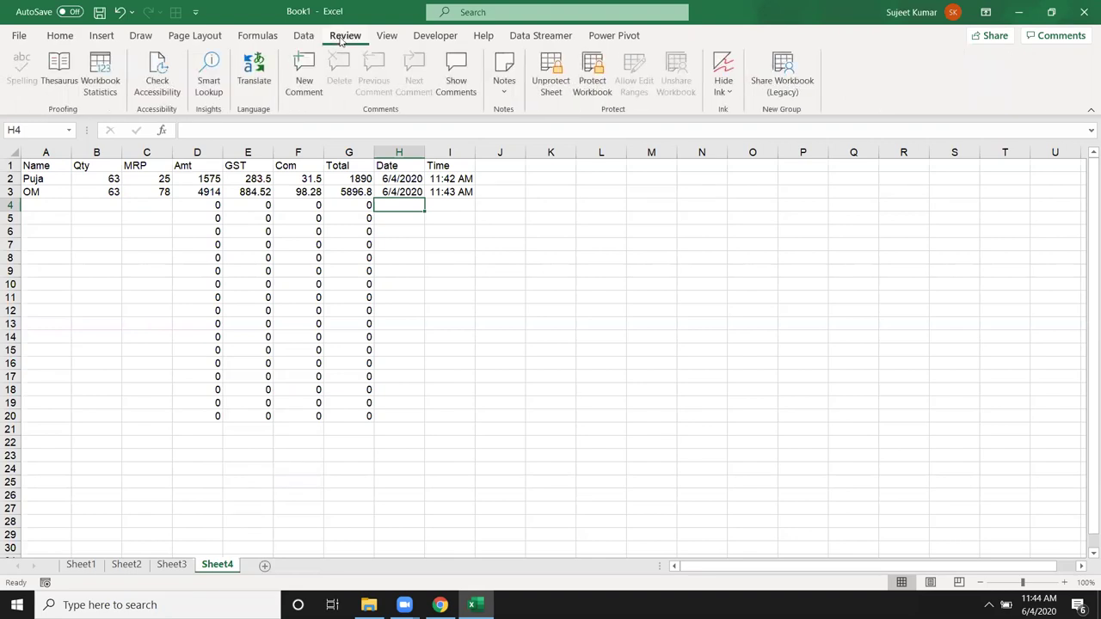
pyautogui.click(592, 86)
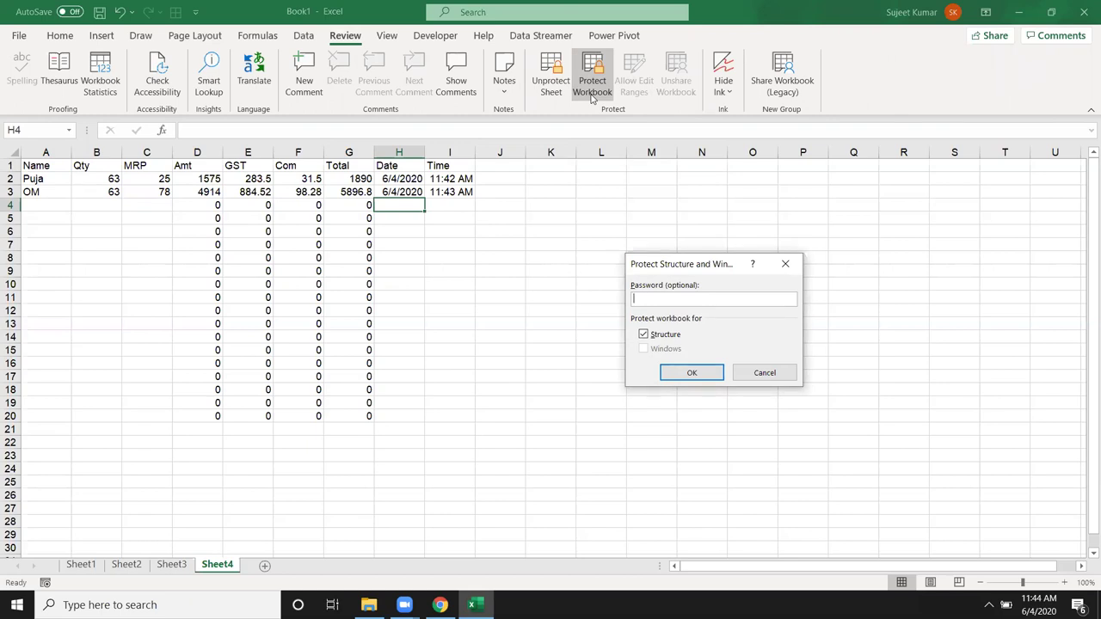
pyautogui.write('1')
pyautogui.press('Return')
pyautogui.write('1')
pyautogui.press('Return')
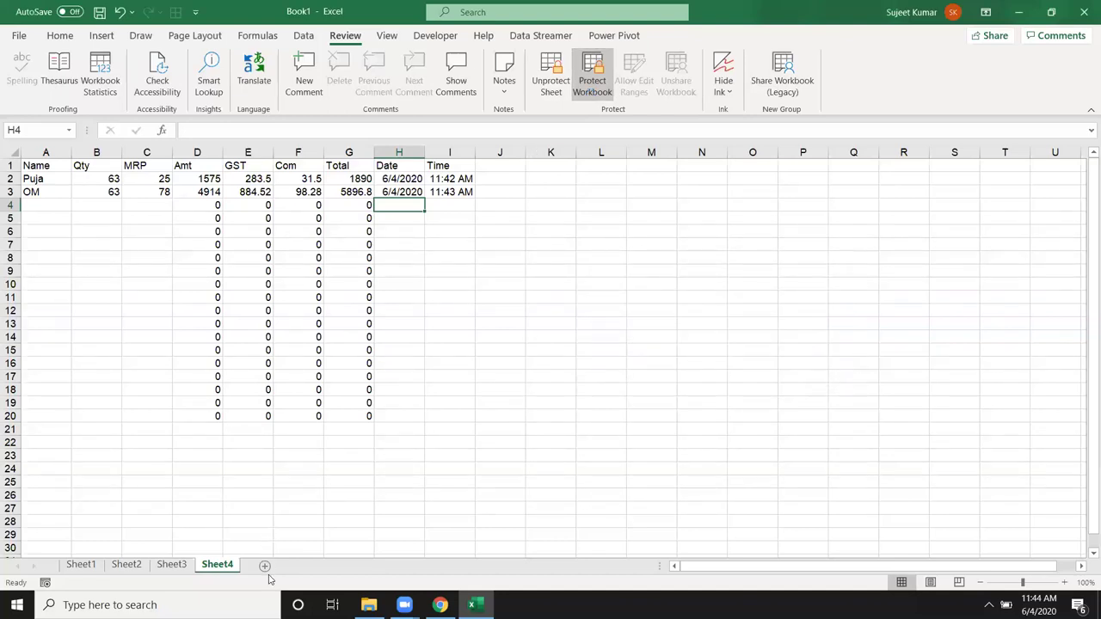
pyautogui.rightClick(221, 568)
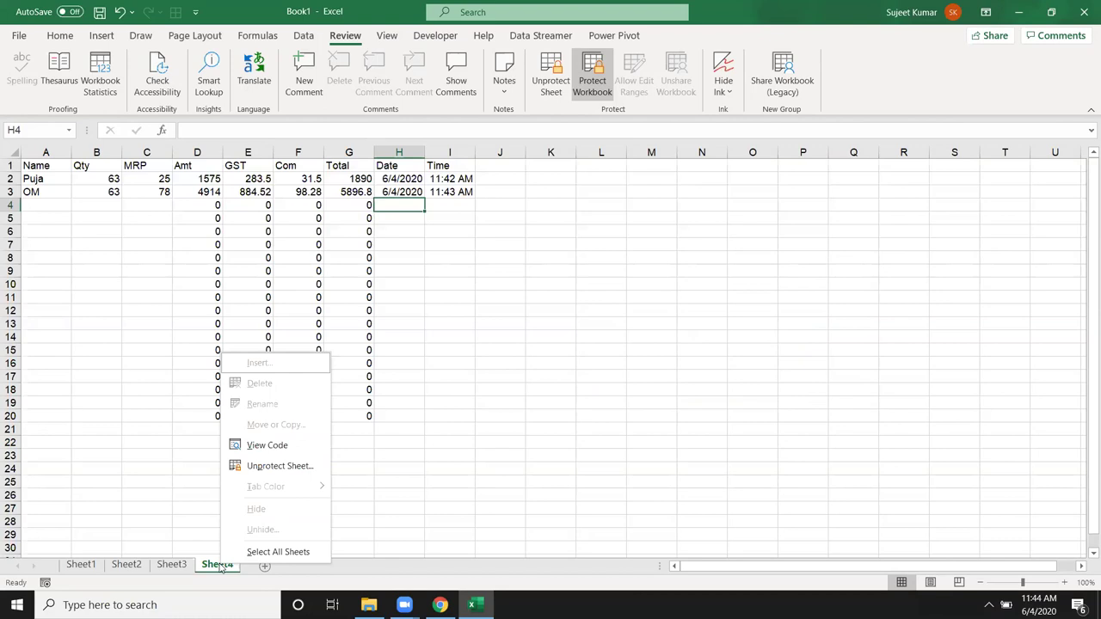
pyautogui.click(86, 414)
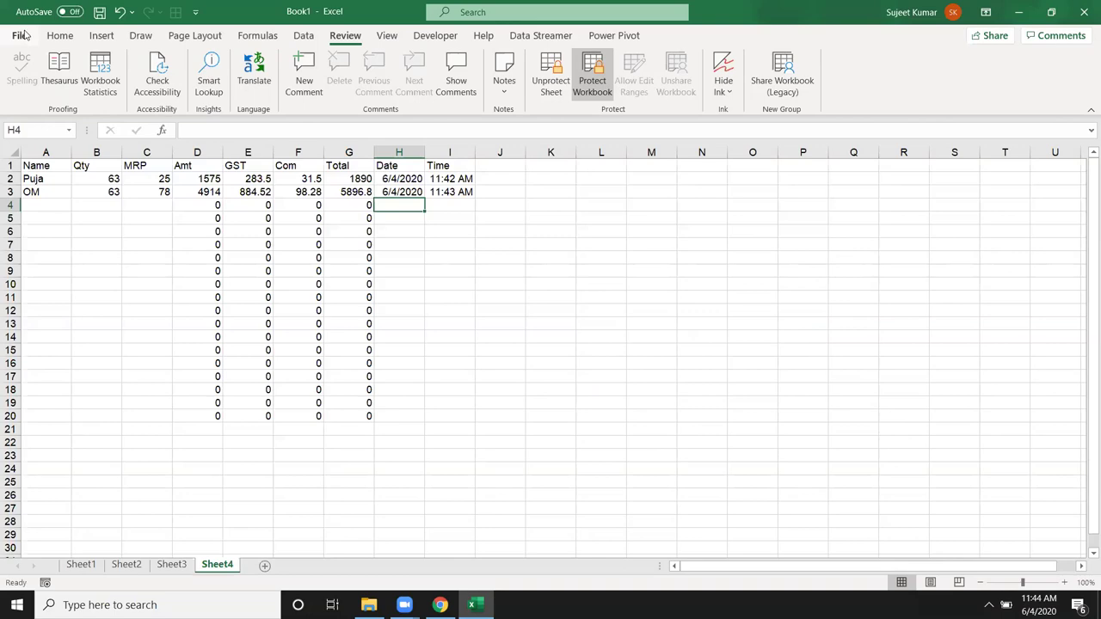
pyautogui.click(20, 35)
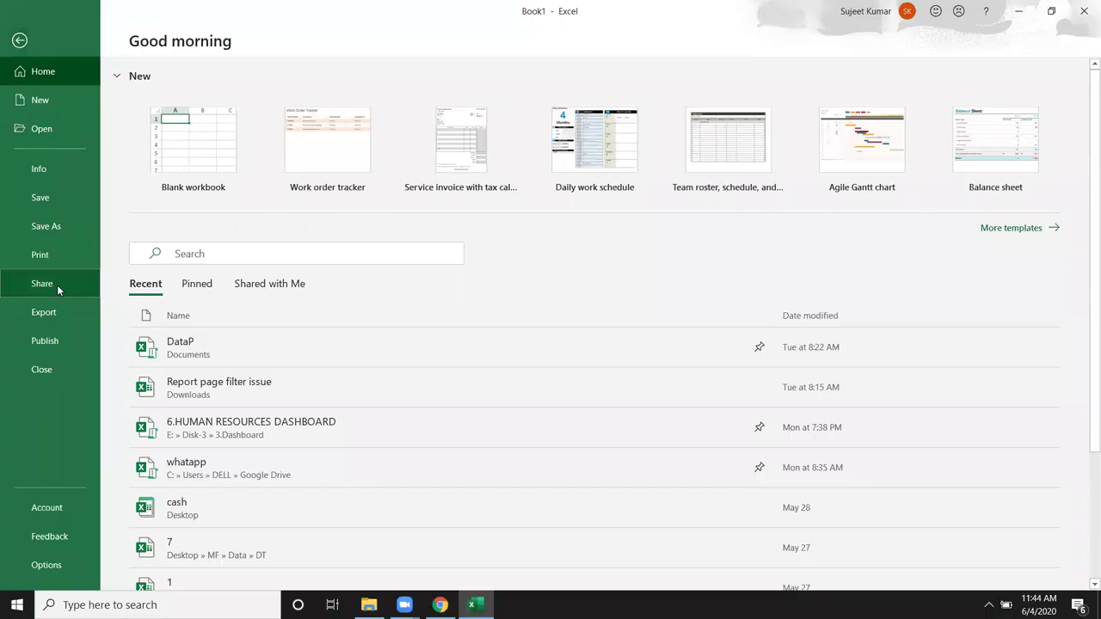
pyautogui.press('Escape')
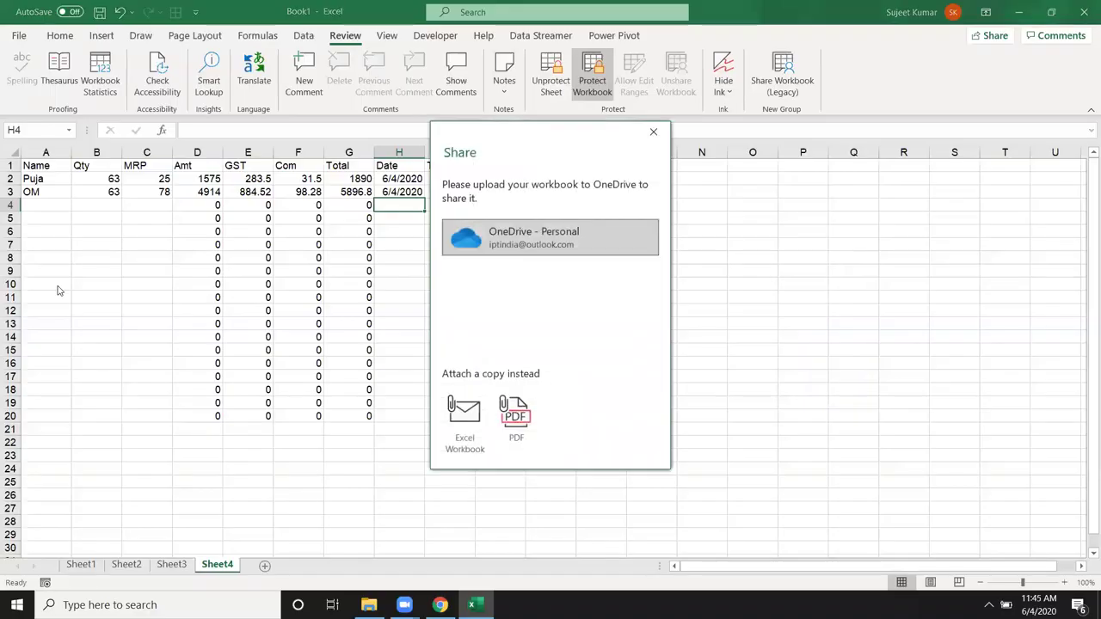
pyautogui.click(169, 285)
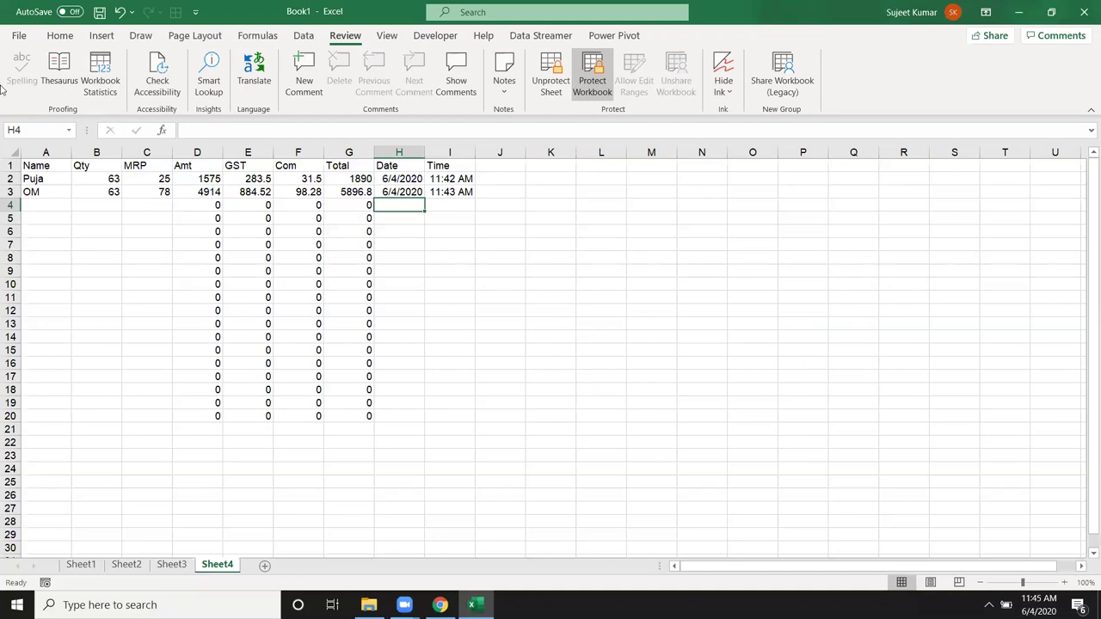
# Step: Review the Save As General Options password-to-open and password-to-modify fields, then cancel without setting any
pyautogui.click(16, 38)
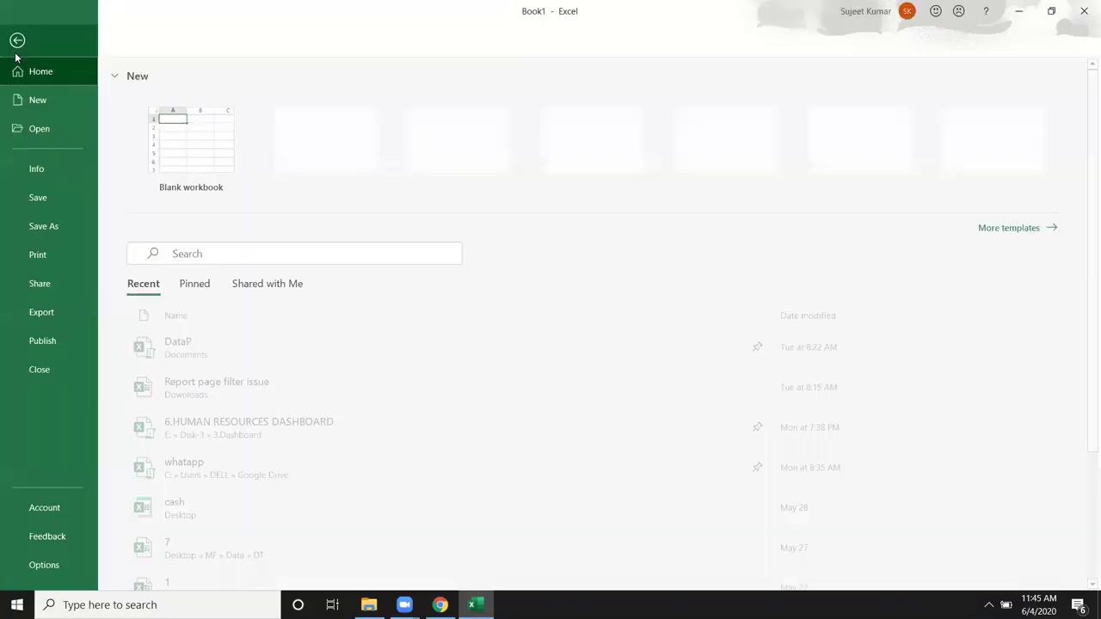
pyautogui.click(35, 224)
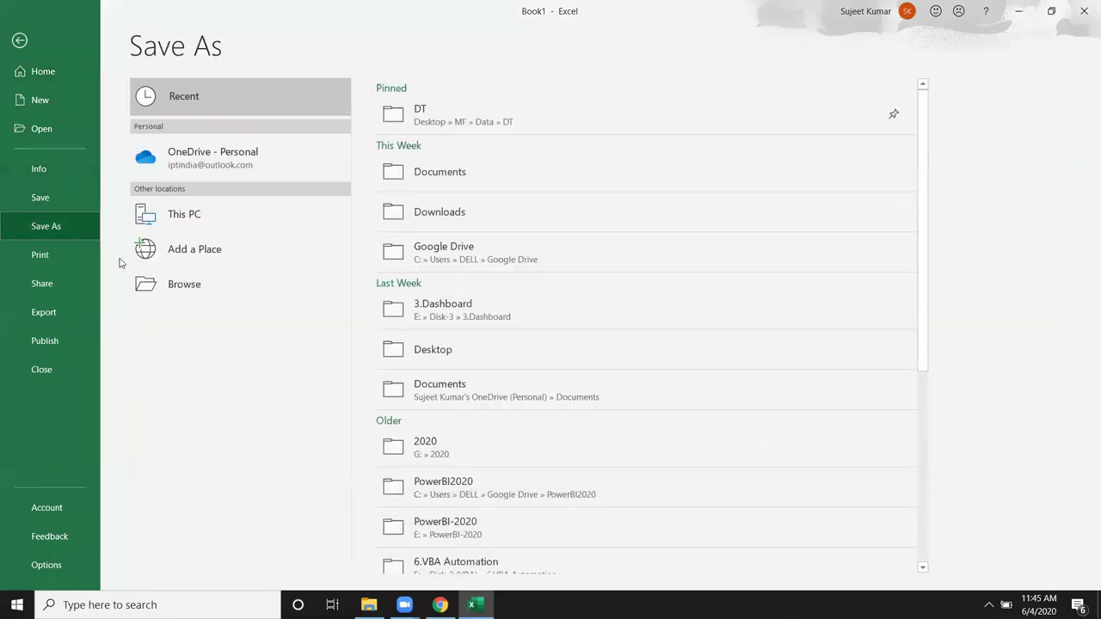
pyautogui.click(155, 284)
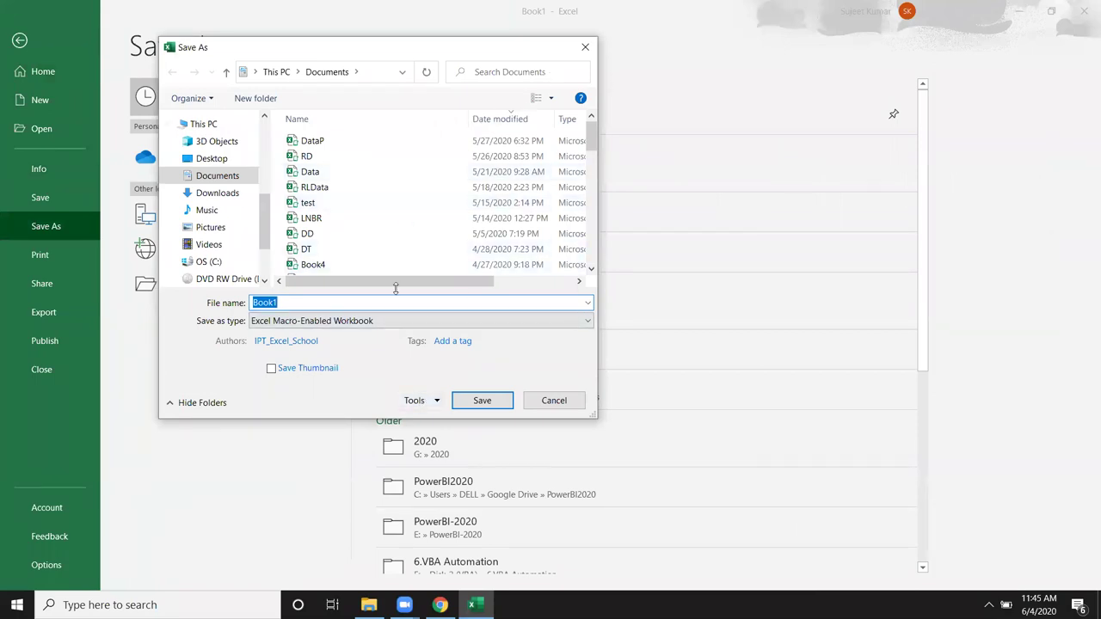
pyautogui.click(435, 401)
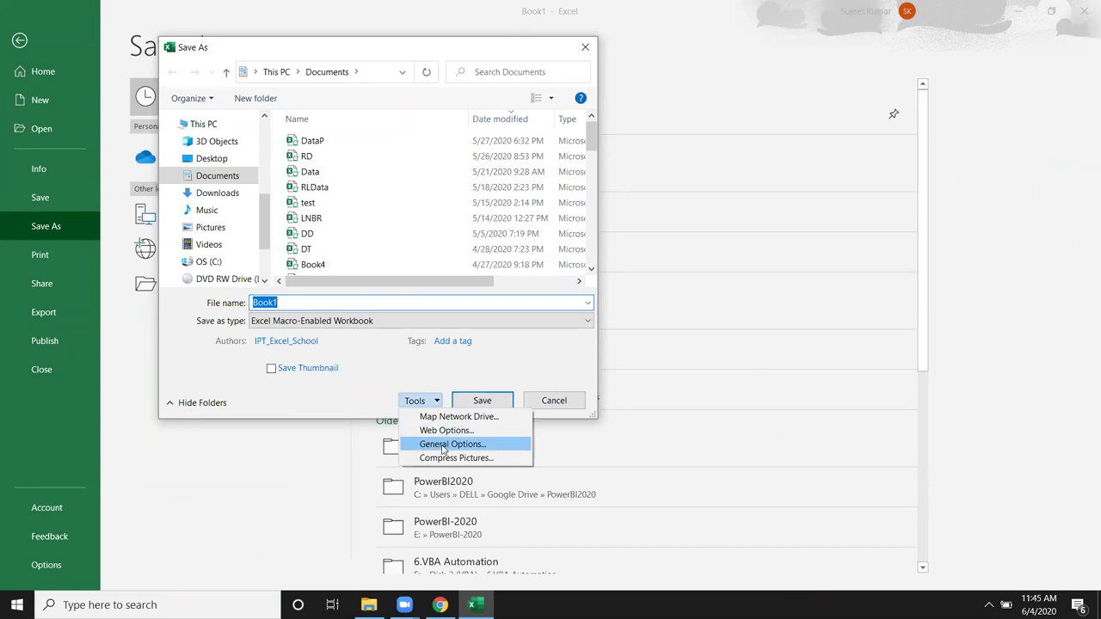
pyautogui.click(443, 444)
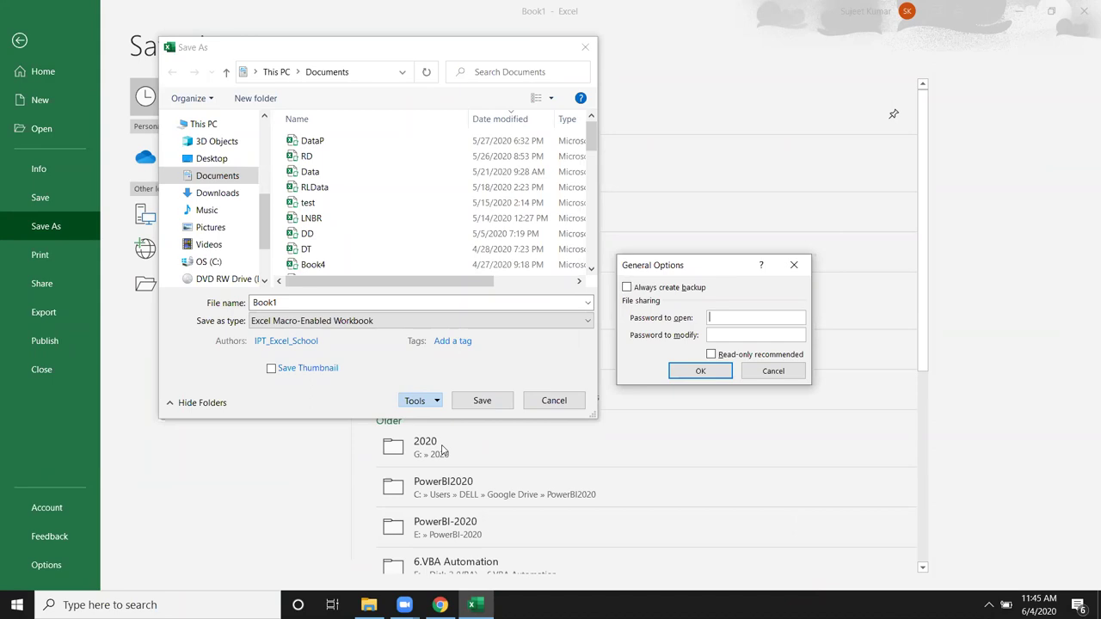
pyautogui.press('Escape')
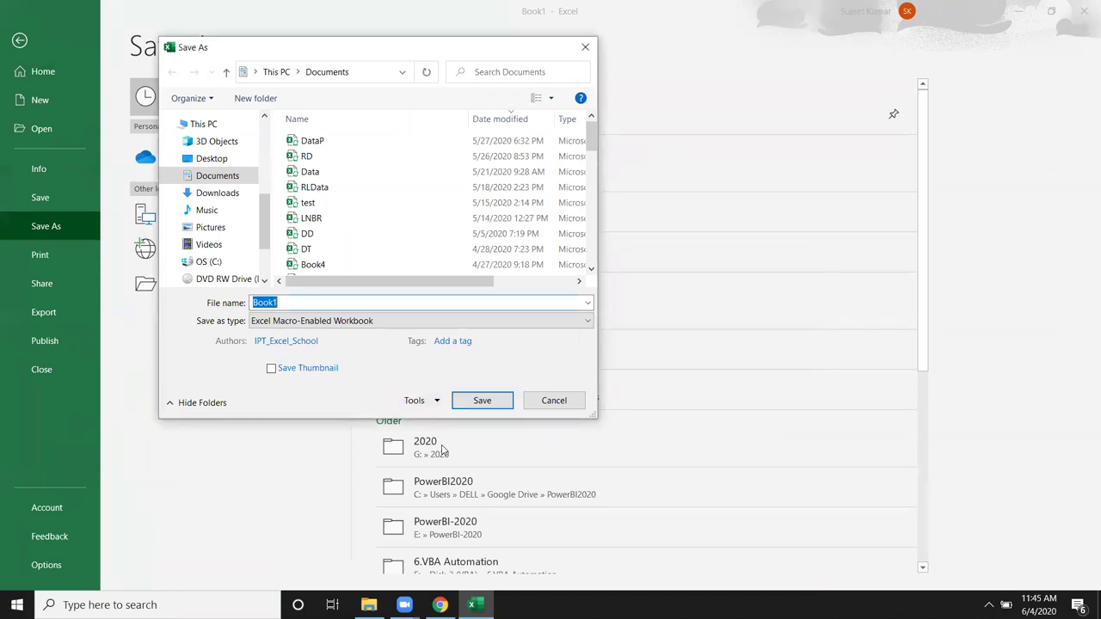
pyautogui.press('Escape')
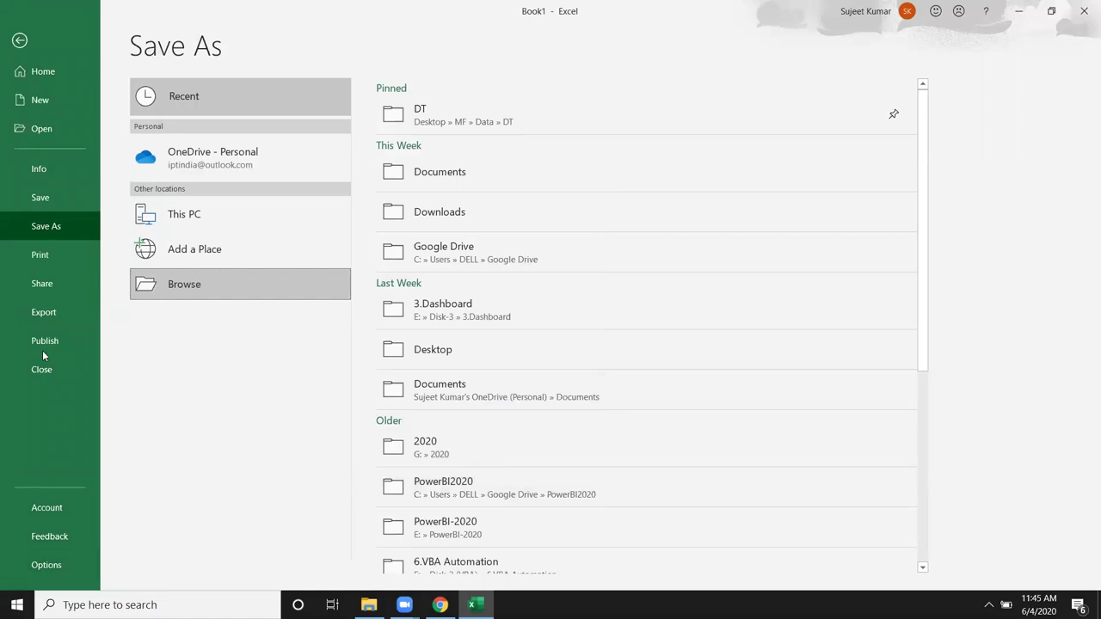
# Step: Look at Protect Workbook's Encrypt with Password prompt on the Info page, then dismiss it unset
pyautogui.click(49, 176)
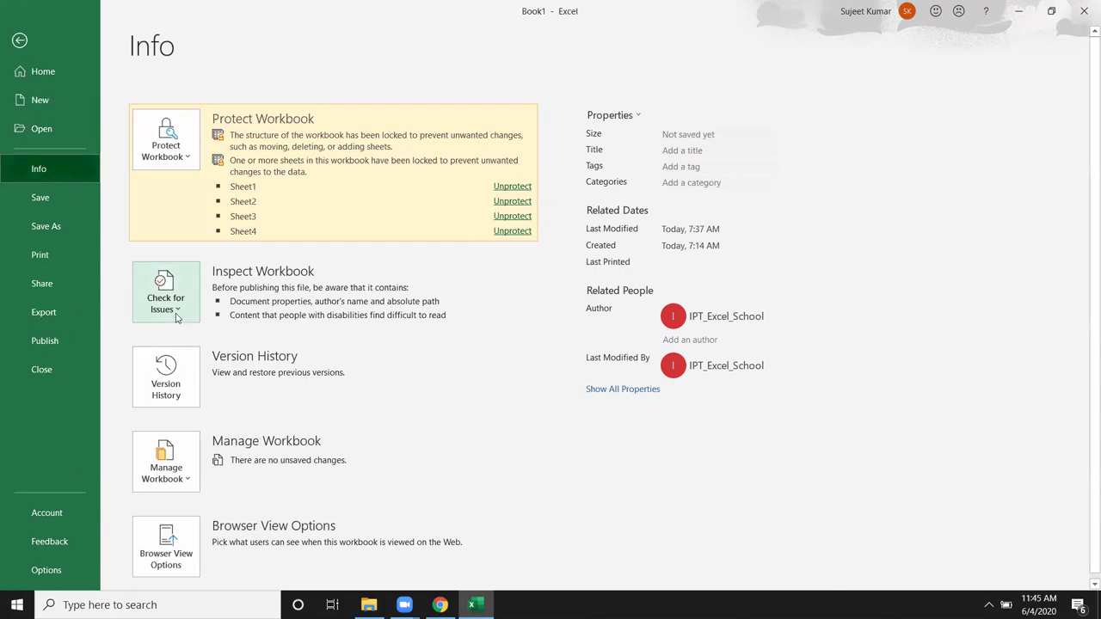
pyautogui.click(164, 165)
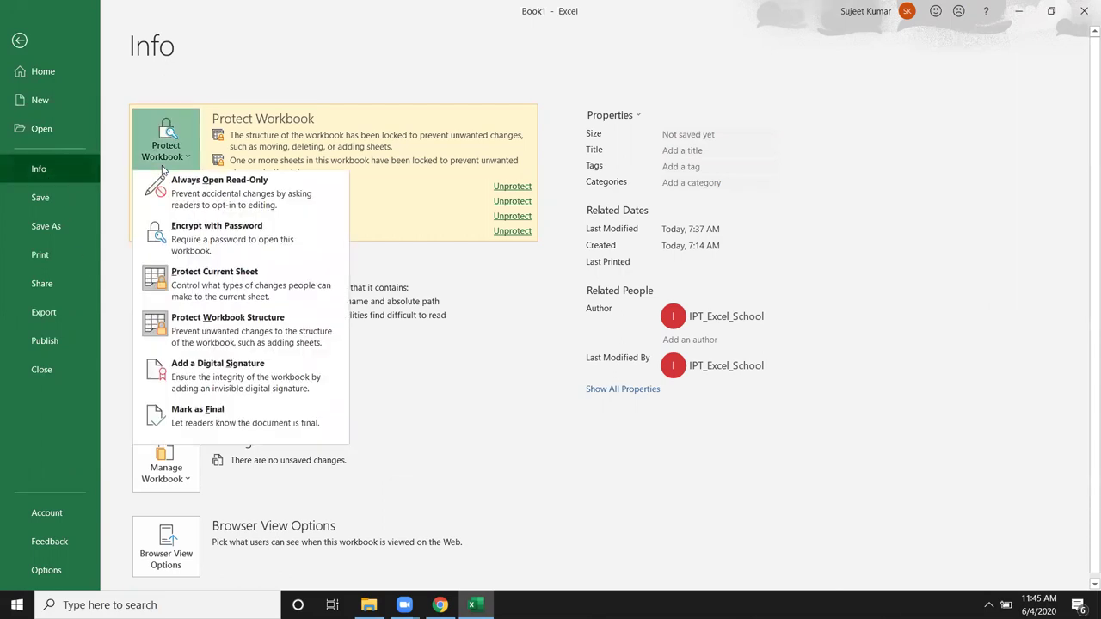
pyautogui.click(184, 241)
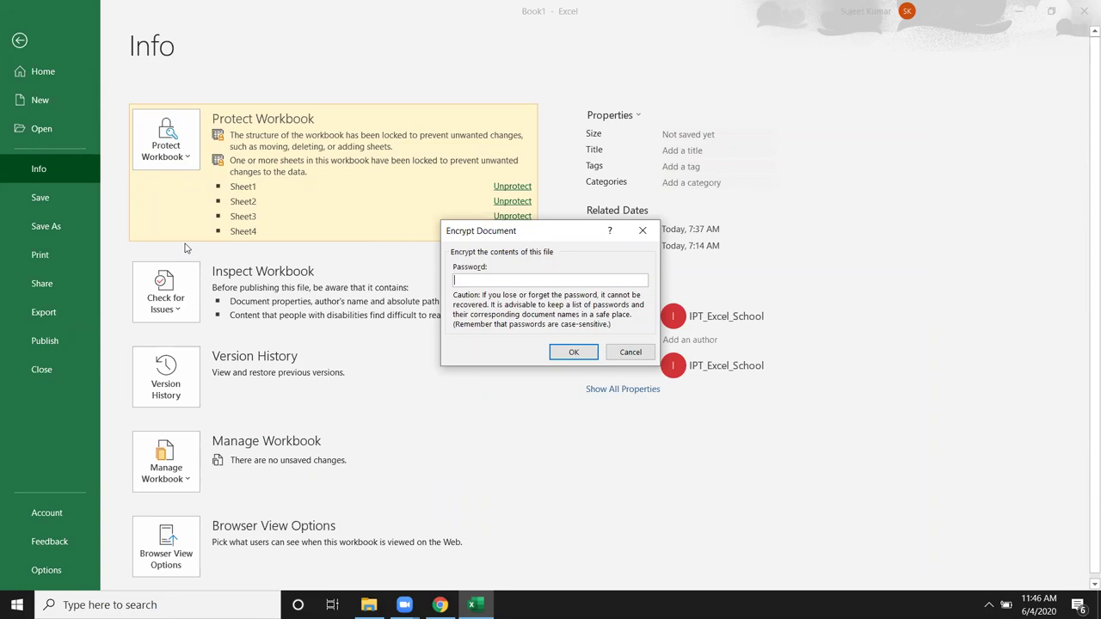
pyautogui.press('Escape')
pyautogui.press('Escape')
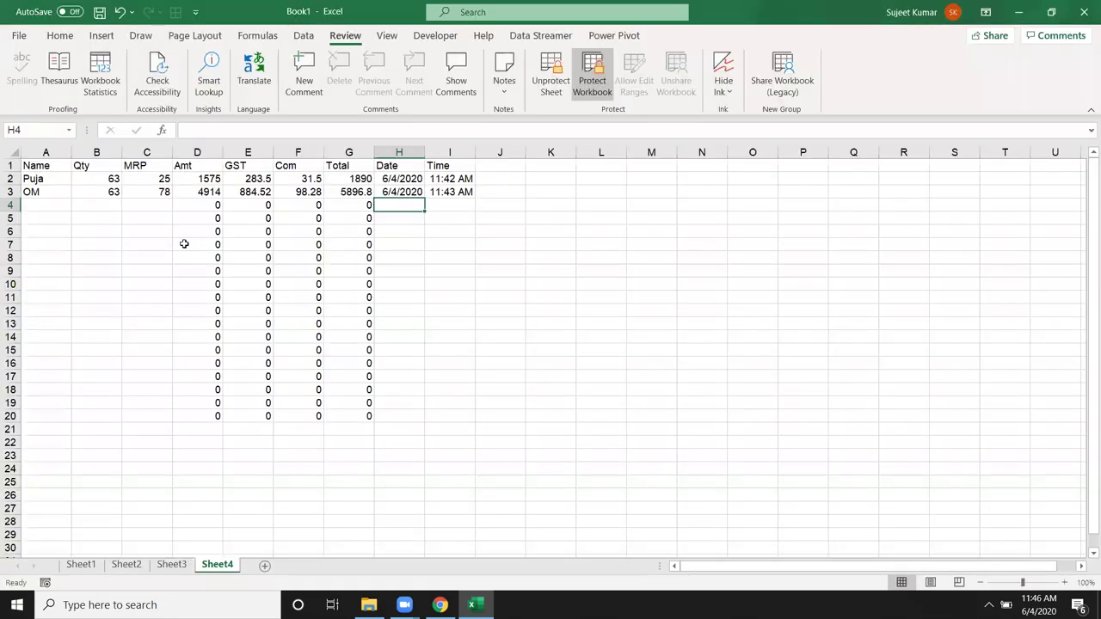